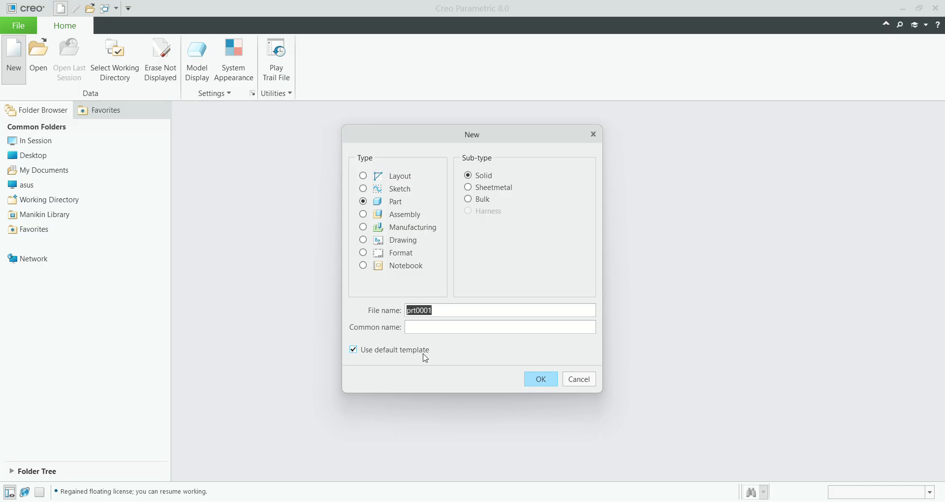
Step: Create a new solid part named prt0001 without the default template, using the inlbs_part_solid_abs template
{"action": "left_click", "coordinate": [396, 354]}
{"action": "left_click", "coordinate": [541, 379]}
{"action": "scroll", "coordinate": [378, 202], "scroll_direction": "down", "scroll_amount": 1}
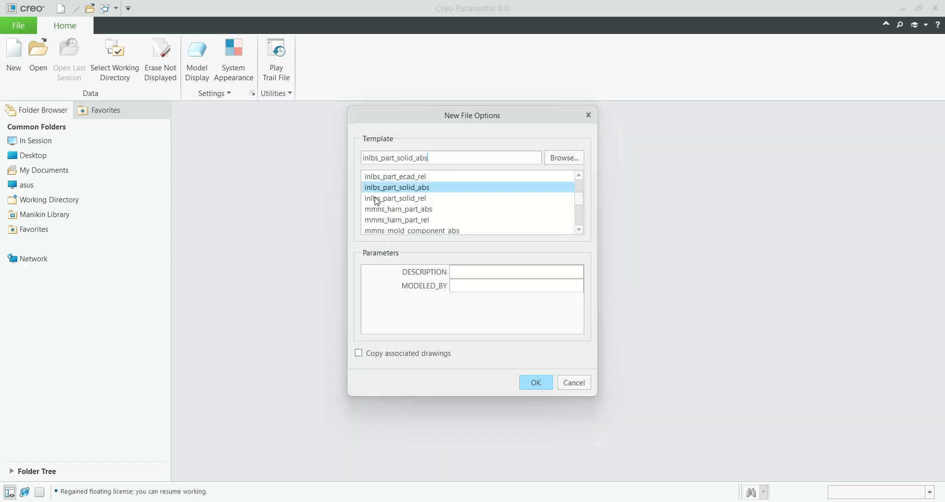
{"action": "scroll", "coordinate": [378, 201], "scroll_direction": "down", "scroll_amount": 1}
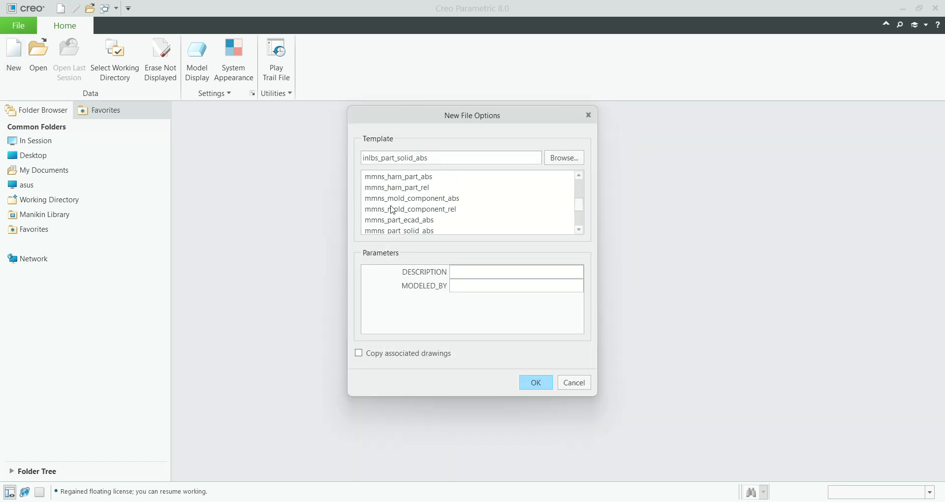
{"action": "scroll", "coordinate": [392, 209], "scroll_direction": "up", "scroll_amount": 1}
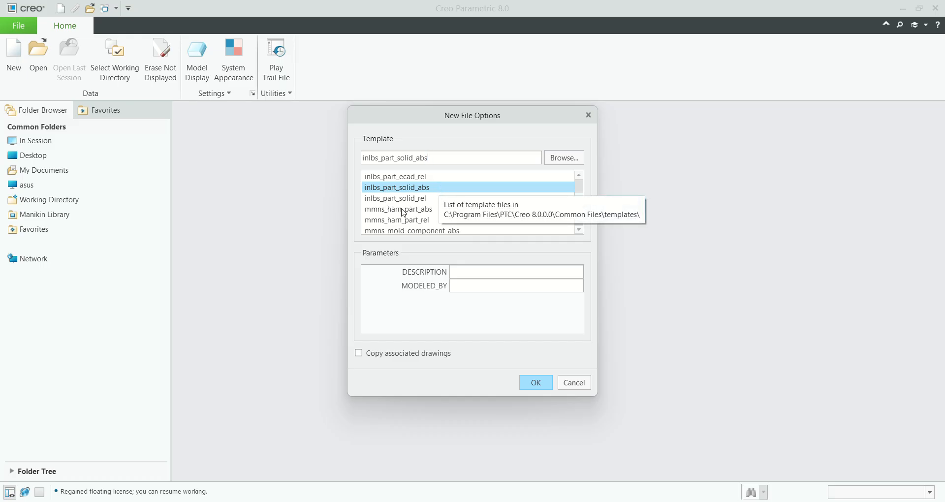
{"action": "scroll", "coordinate": [403, 217], "scroll_direction": "down", "scroll_amount": 1}
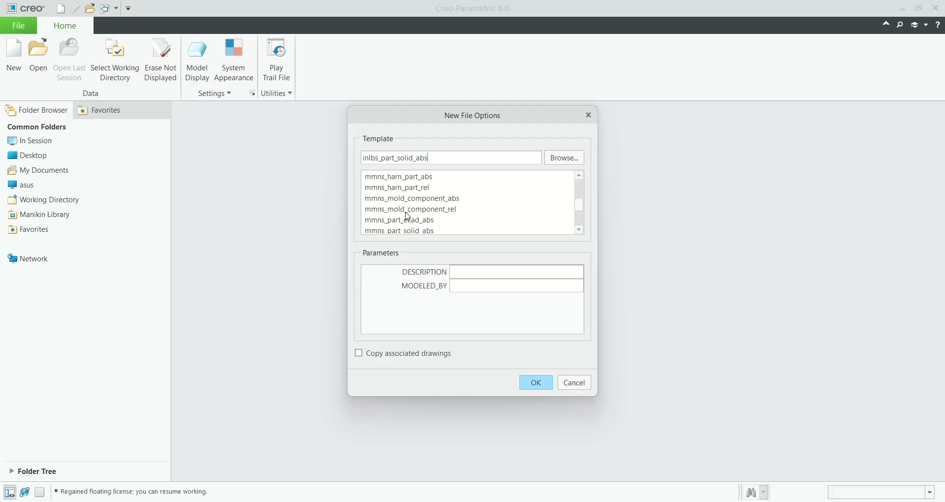
{"action": "scroll", "coordinate": [413, 216], "scroll_direction": "down", "scroll_amount": 1}
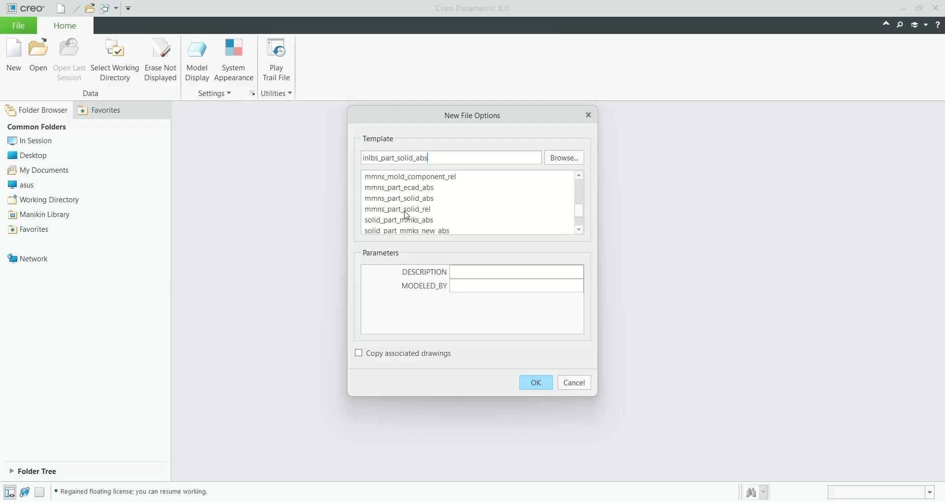
{"action": "scroll", "coordinate": [403, 209], "scroll_direction": "up", "scroll_amount": 1}
{"action": "scroll", "coordinate": [403, 209], "scroll_direction": "up", "scroll_amount": 1}
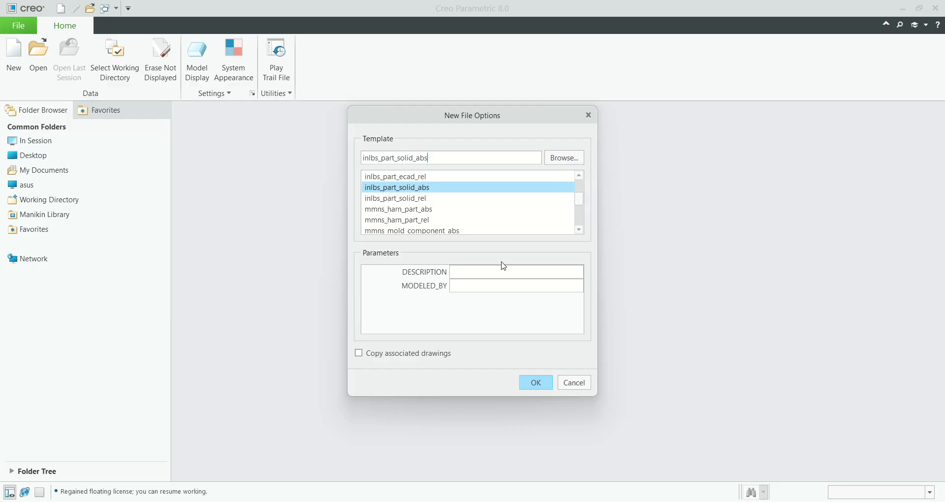
{"action": "left_click", "coordinate": [535, 388]}
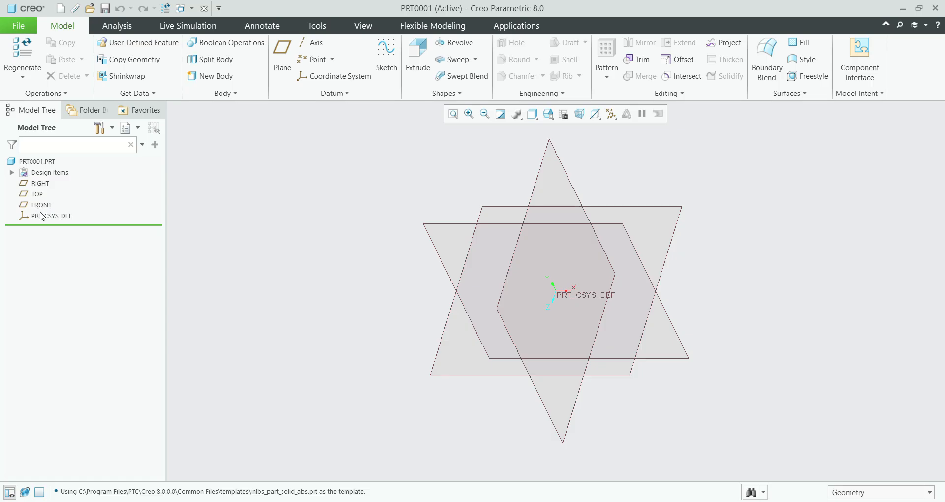
Step: Start a new sketch on the FRONT datum plane
{"action": "left_click", "coordinate": [38, 186]}
{"action": "left_click", "coordinate": [42, 205]}
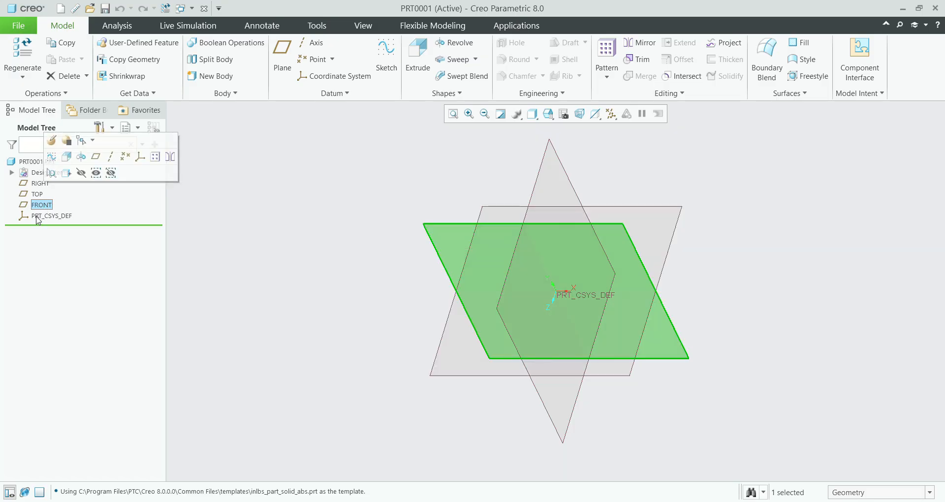
{"action": "left_click", "coordinate": [193, 216]}
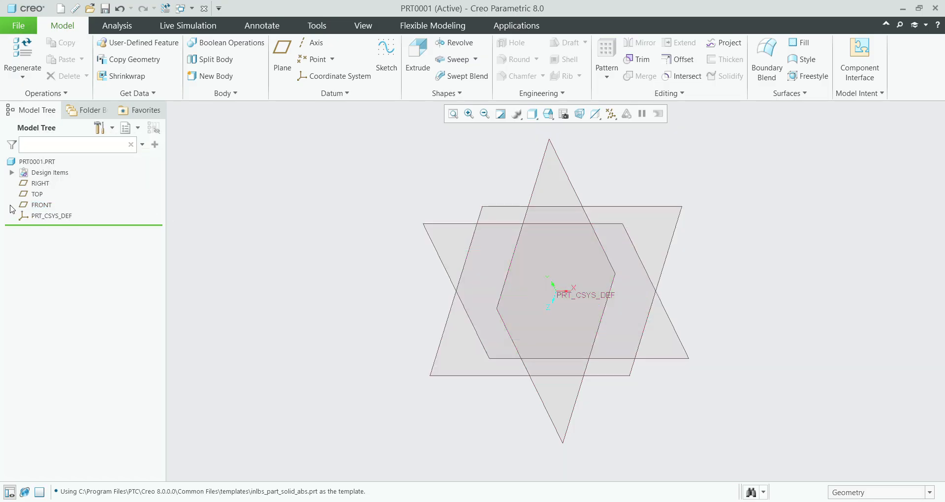
{"action": "left_click", "coordinate": [39, 206]}
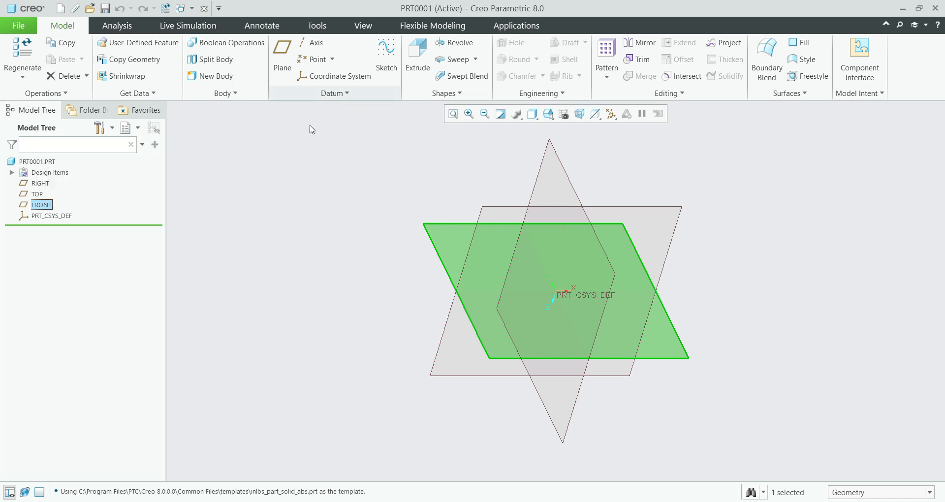
{"action": "left_click", "coordinate": [388, 53]}
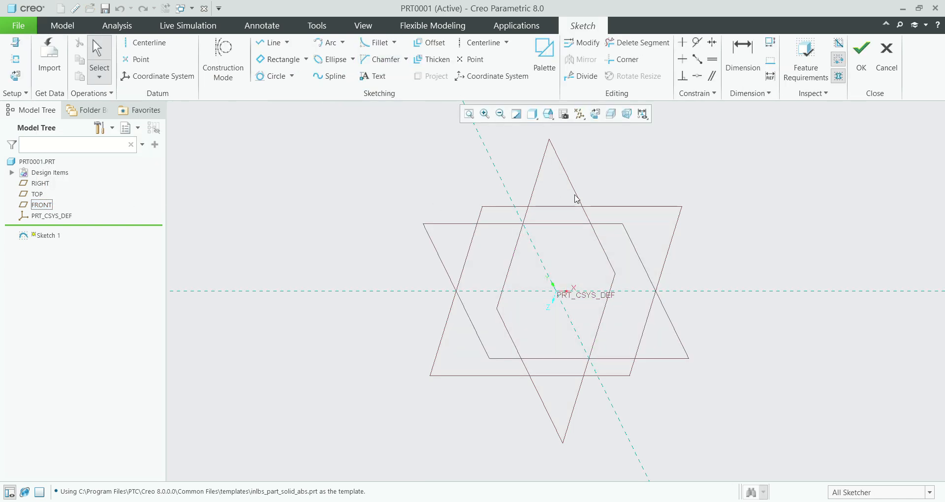
Step: Orient the sketching plane parallel to the screen
{"action": "right_click", "coordinate": [605, 119]}
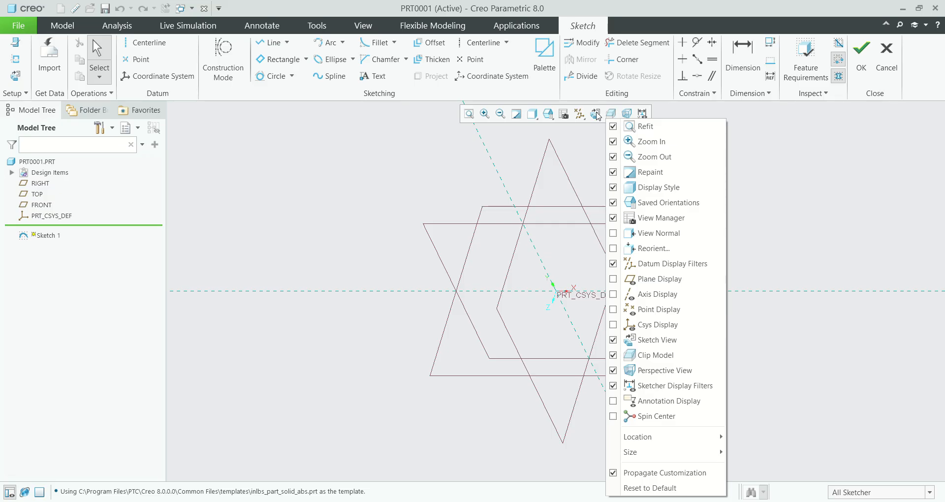
{"action": "left_click", "coordinate": [596, 115]}
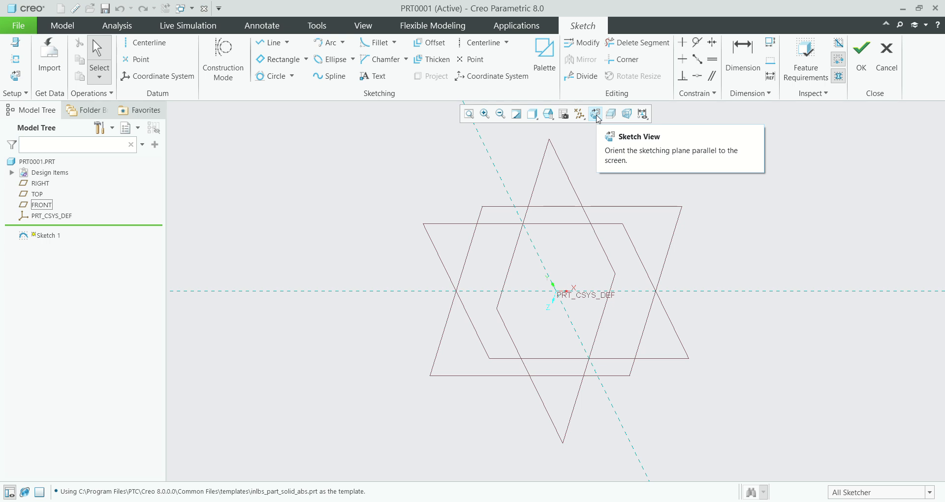
{"action": "left_click", "coordinate": [596, 115]}
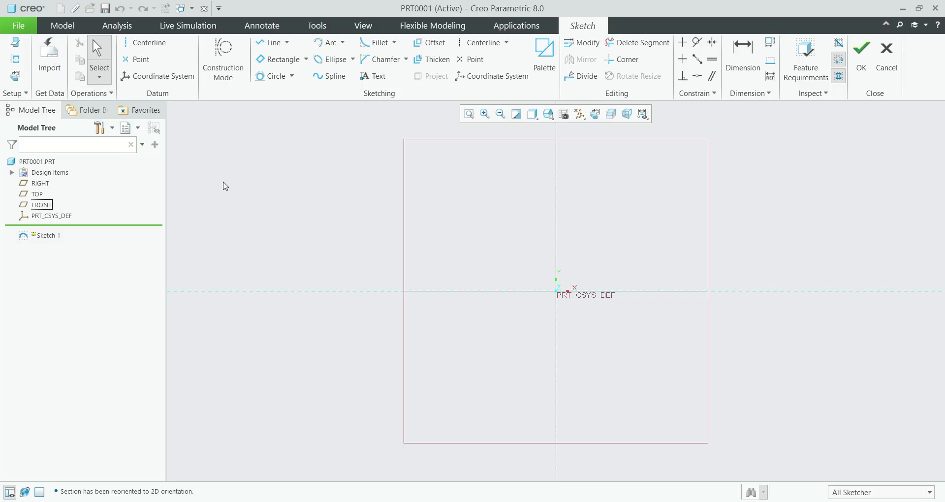
Step: Sketch a line about 146 long on the horizontal reference, from the datum plane's left edge toward the origin
{"action": "left_click", "coordinate": [101, 95]}
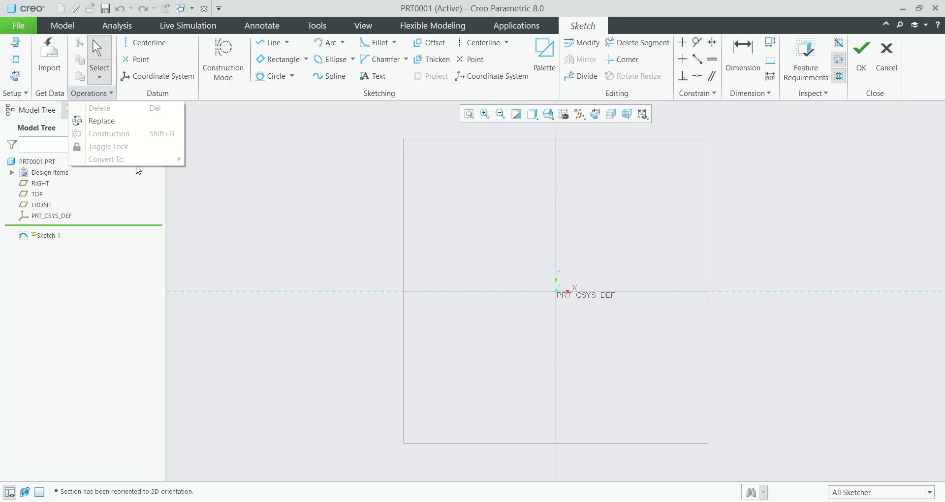
{"action": "left_click", "coordinate": [272, 45]}
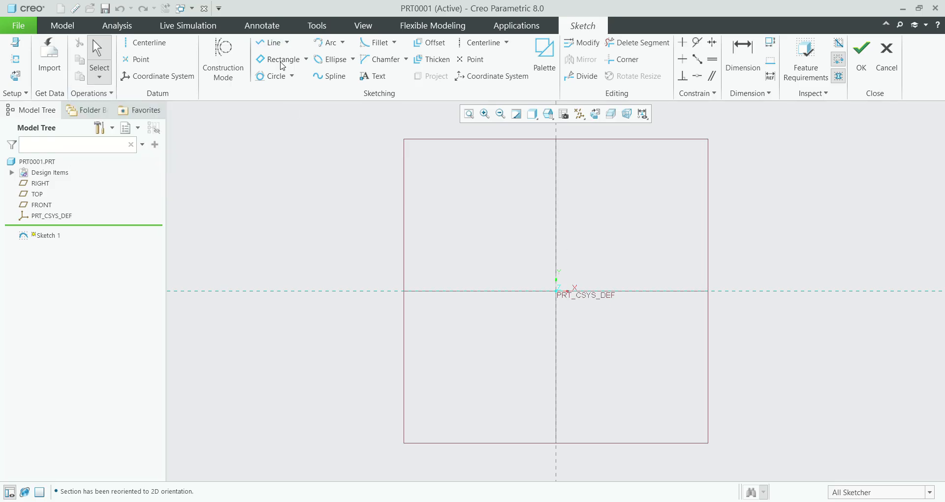
{"action": "left_click", "coordinate": [273, 43]}
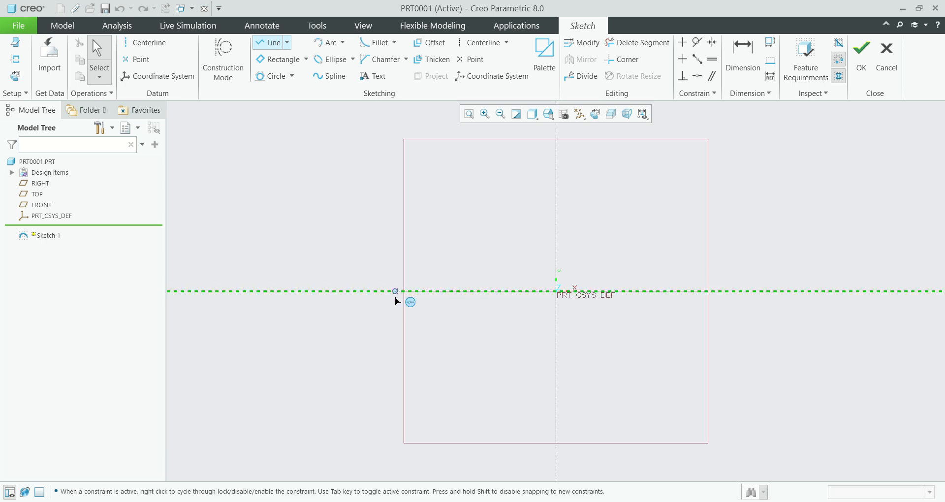
{"action": "left_click", "coordinate": [404, 291]}
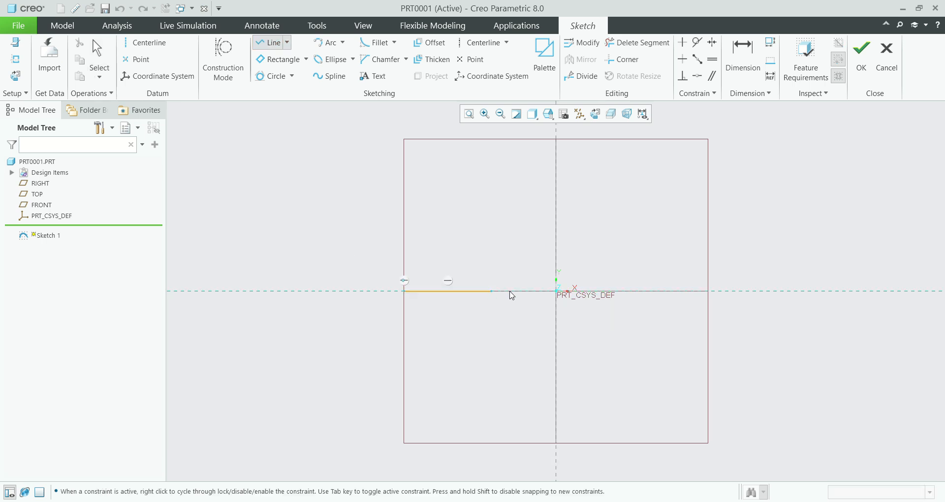
{"action": "middle_click", "coordinate": [597, 264]}
Step: Review the conversion options for the sketched line, and delete the line
{"action": "left_click", "coordinate": [91, 93]}
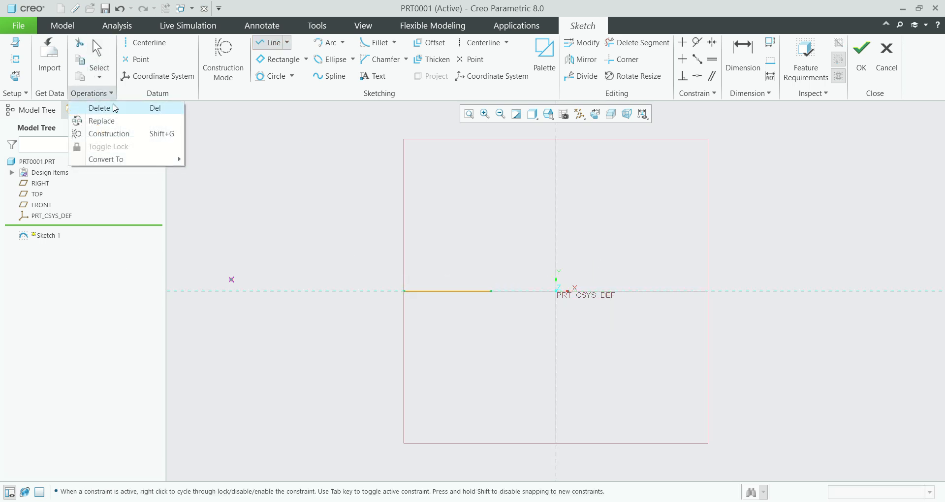
{"action": "mouse_move", "coordinate": [181, 164]}
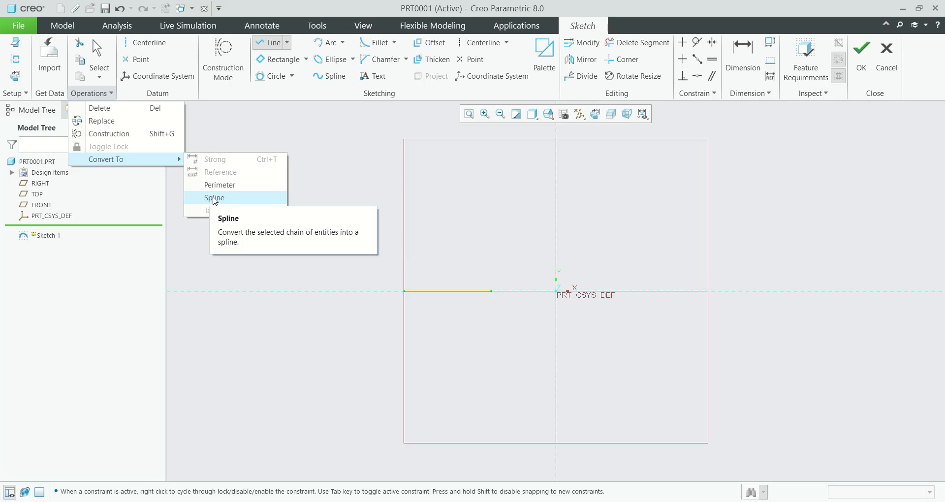
{"action": "left_click", "coordinate": [286, 217]}
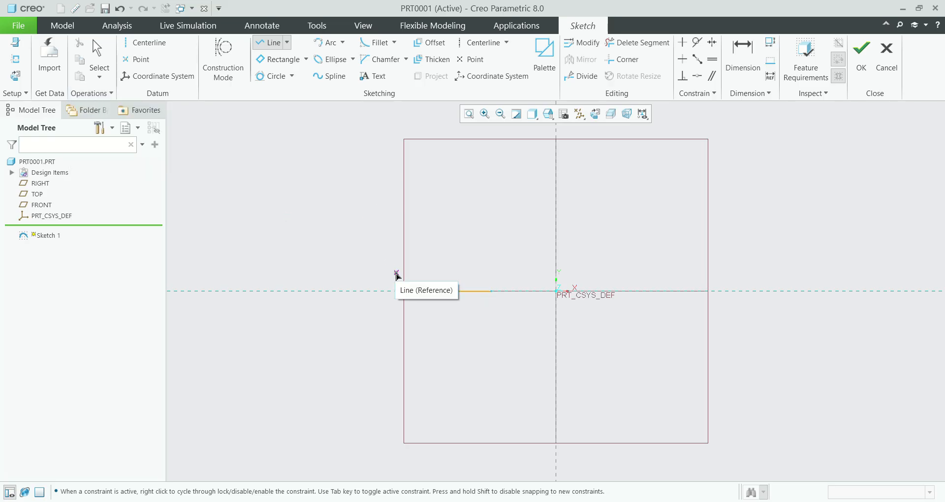
{"action": "middle_click", "coordinate": [383, 245]}
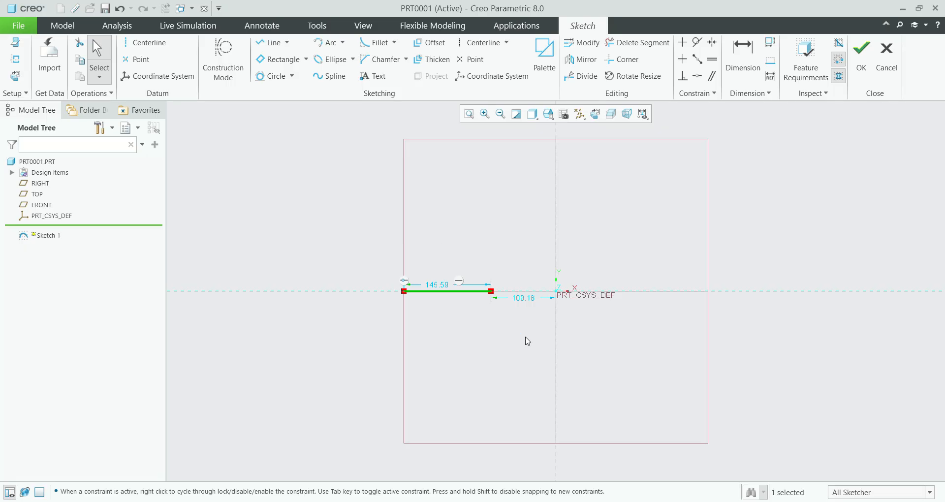
{"action": "key", "text": "Delete"}
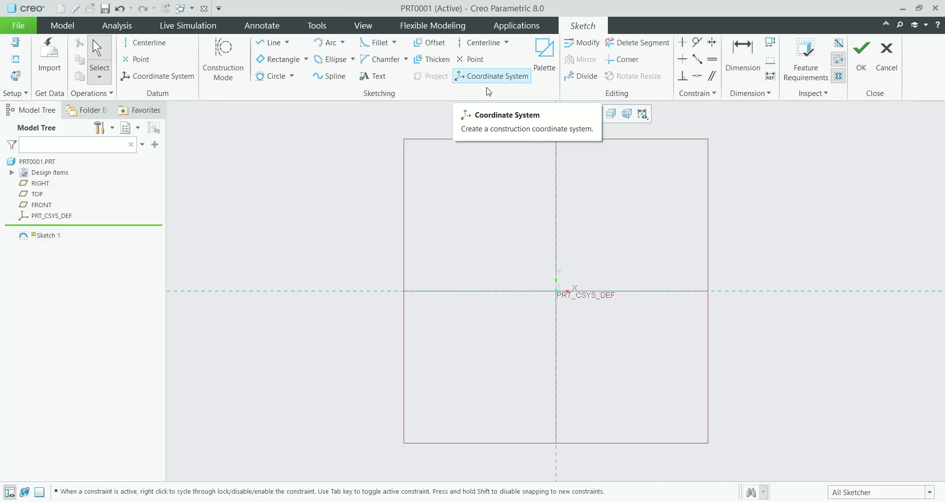
Step: Add a vertical and a horizontal construction centerline through the sketch origin
{"action": "left_click", "coordinate": [475, 46]}
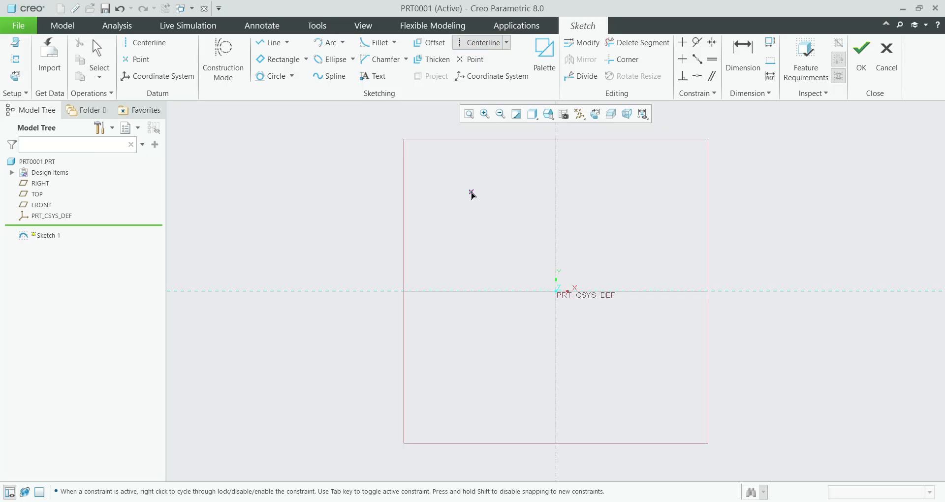
{"action": "left_click", "coordinate": [558, 294]}
{"action": "left_click", "coordinate": [554, 211]}
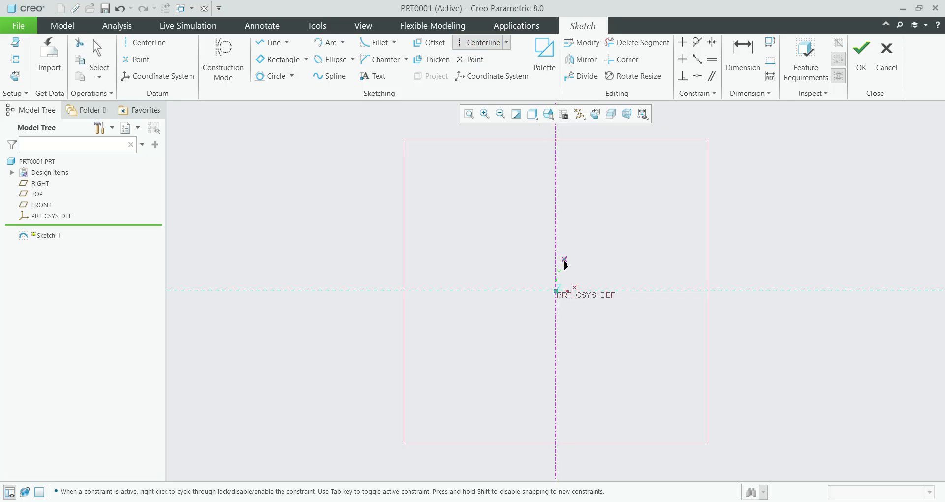
{"action": "left_click", "coordinate": [557, 293]}
{"action": "left_click", "coordinate": [634, 291]}
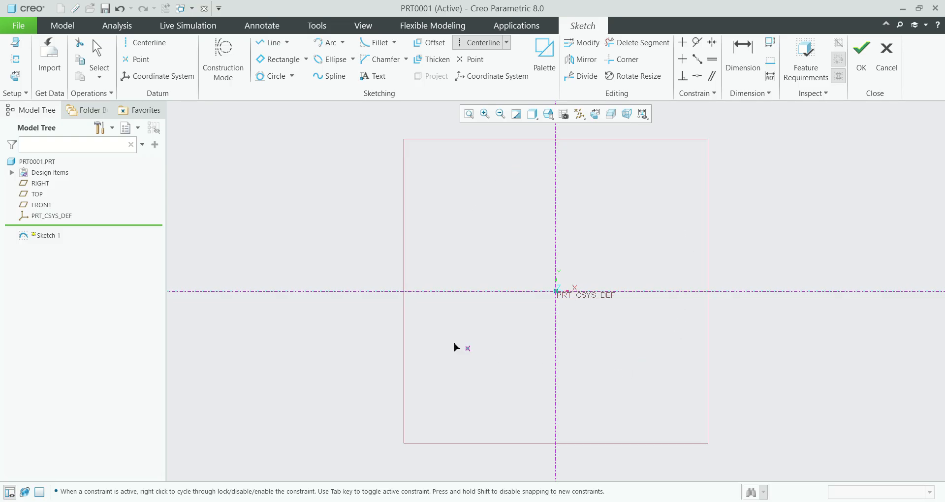
Step: Place a construction point on the vertical centerline about 142 above the origin
{"action": "left_click", "coordinate": [470, 60]}
{"action": "left_click", "coordinate": [556, 209]}
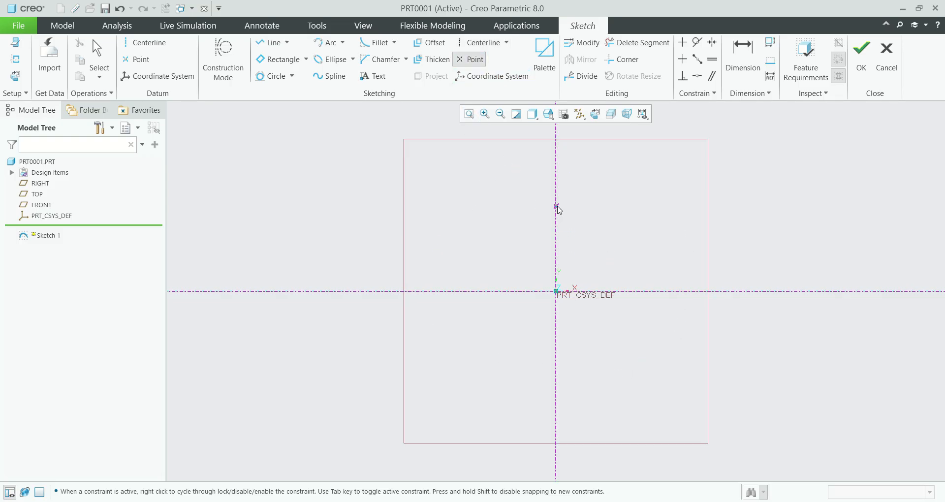
{"action": "middle_click", "coordinate": [669, 217]}
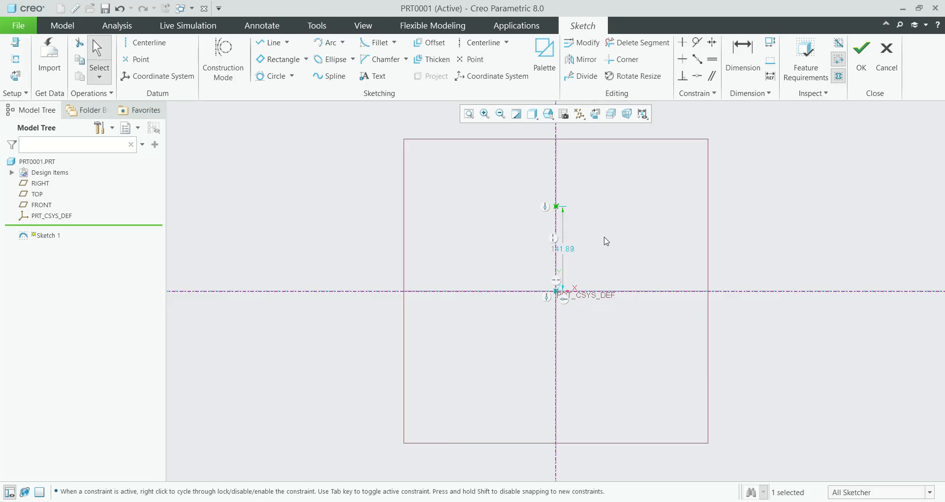
Step: Place two construction coordinate systems above the horizontal centerline, about 158 left and 194 right of the vertical centerline
{"action": "left_click", "coordinate": [487, 77]}
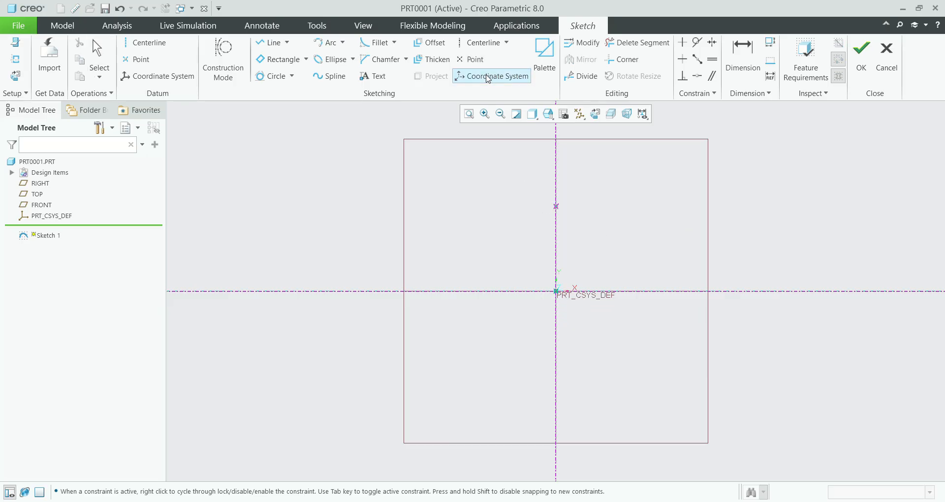
{"action": "left_click", "coordinate": [462, 259]}
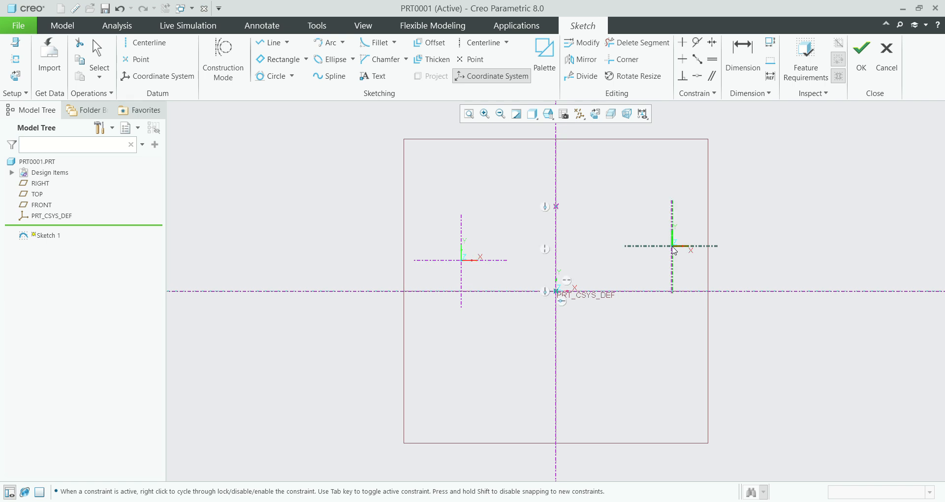
{"action": "left_click", "coordinate": [673, 246]}
{"action": "middle_click", "coordinate": [831, 245]}
Step: Delete both centerlines, the construction point and the two coordinate systems from the sketch
{"action": "left_click", "coordinate": [388, 236]}
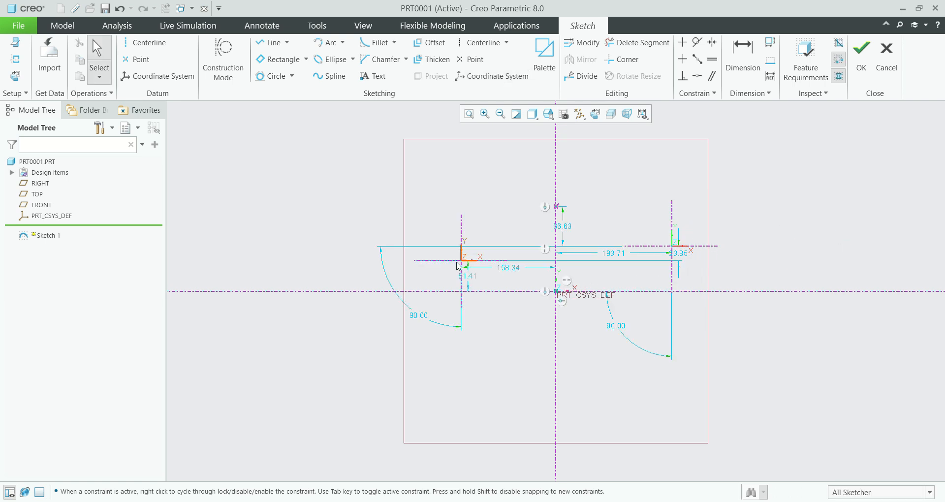
{"action": "mouse_move", "coordinate": [385, 169]}
{"action": "left_mouse_down"}
{"action": "mouse_move", "coordinate": [664, 270]}
{"action": "mouse_move", "coordinate": [764, 347]}
{"action": "left_mouse_up"}
{"action": "key", "text": "Delete"}
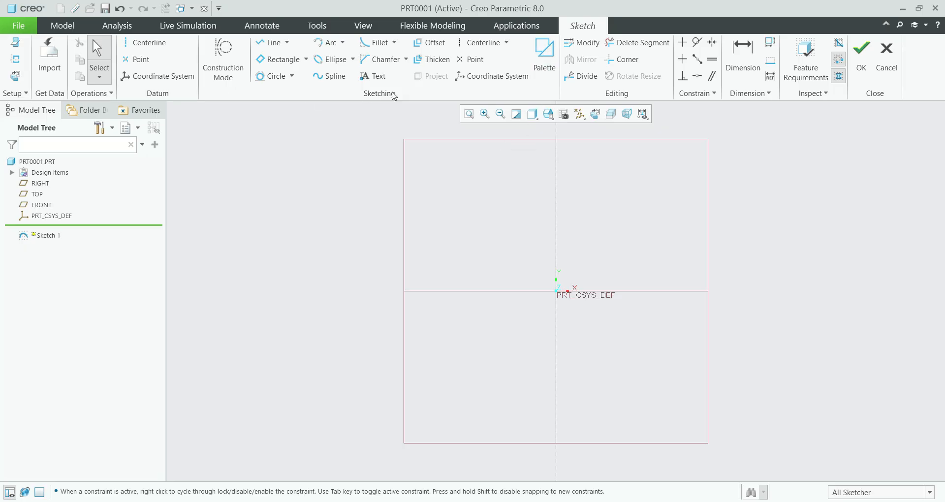
Step: Look through the polygons, profiles, shapes and stars offered in the Sketcher Palette
{"action": "left_click", "coordinate": [544, 55]}
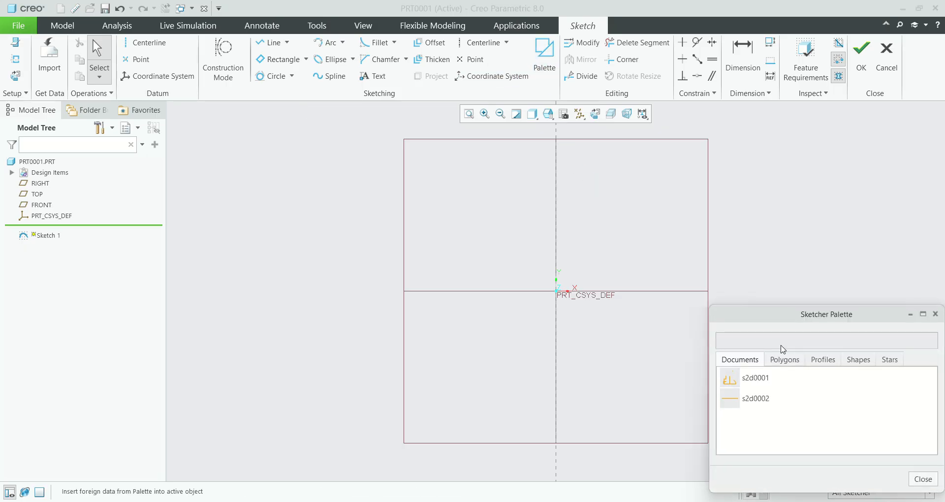
{"action": "left_click_drag", "start_coordinate": [768, 315], "coordinate": [734, 202]}
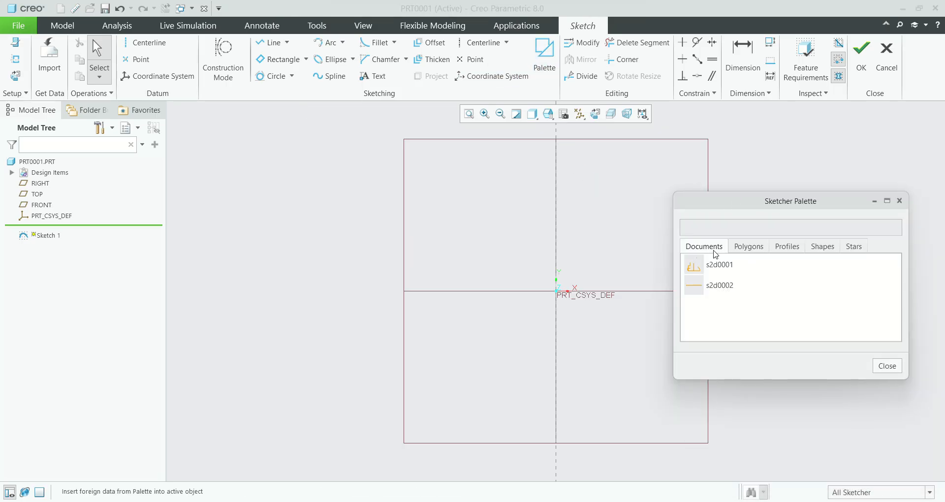
{"action": "left_click", "coordinate": [744, 254]}
{"action": "scroll", "coordinate": [730, 293], "scroll_direction": "down", "scroll_amount": 3}
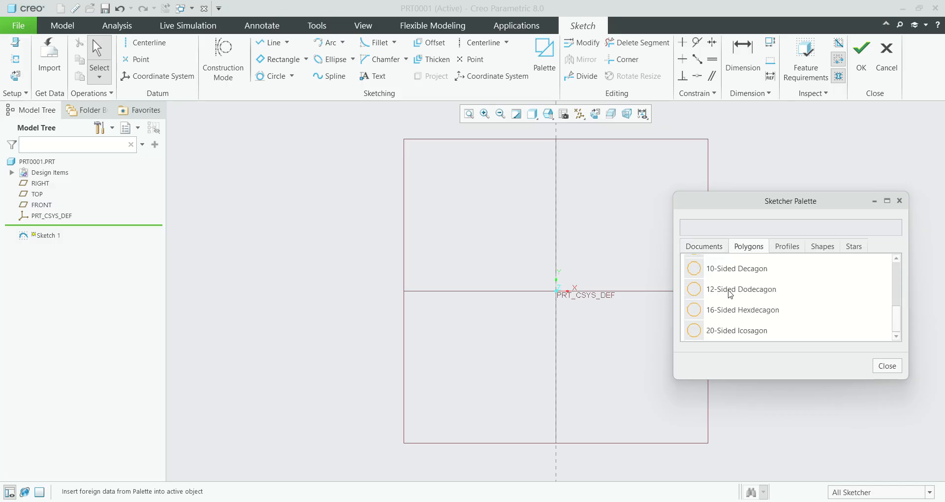
{"action": "scroll", "coordinate": [731, 300], "scroll_direction": "up", "scroll_amount": 3}
{"action": "left_click", "coordinate": [786, 254]}
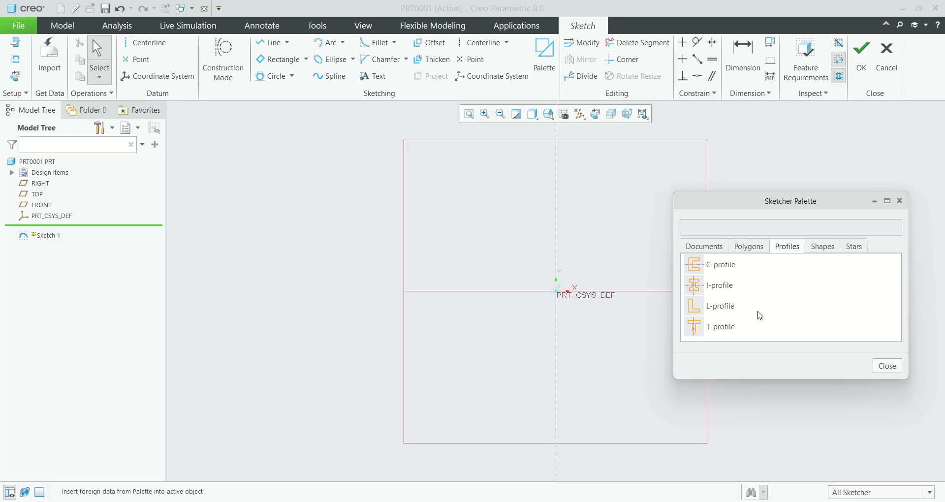
{"action": "left_click", "coordinate": [824, 249]}
{"action": "scroll", "coordinate": [769, 306], "scroll_direction": "down", "scroll_amount": 3}
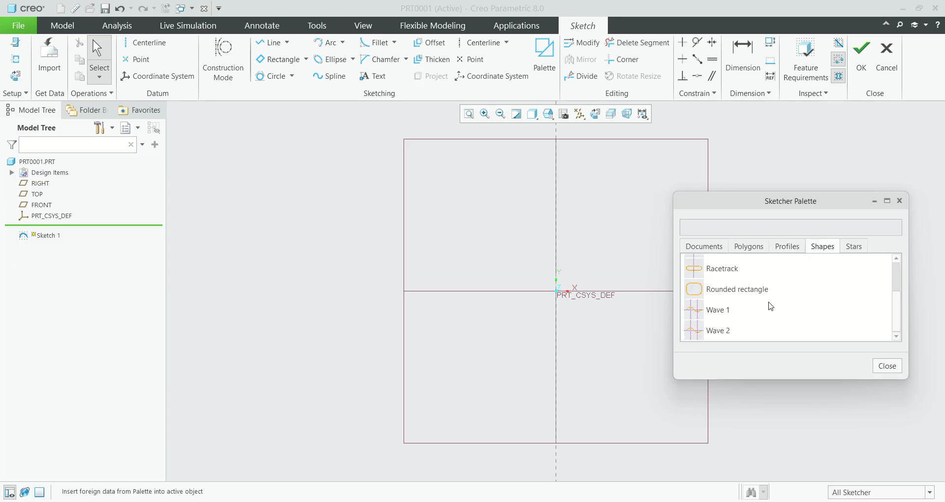
{"action": "scroll", "coordinate": [769, 306], "scroll_direction": "up", "scroll_amount": 3}
{"action": "left_click", "coordinate": [855, 247]}
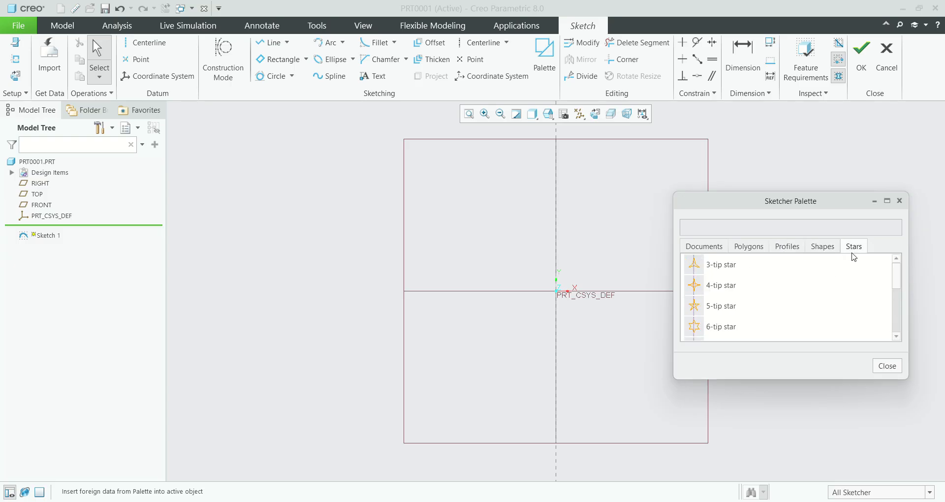
Step: Place an 8-tip star from the palette near the sketch origin, with an outer radius of about 57
{"action": "scroll", "coordinate": [773, 303], "scroll_direction": "down", "scroll_amount": 1}
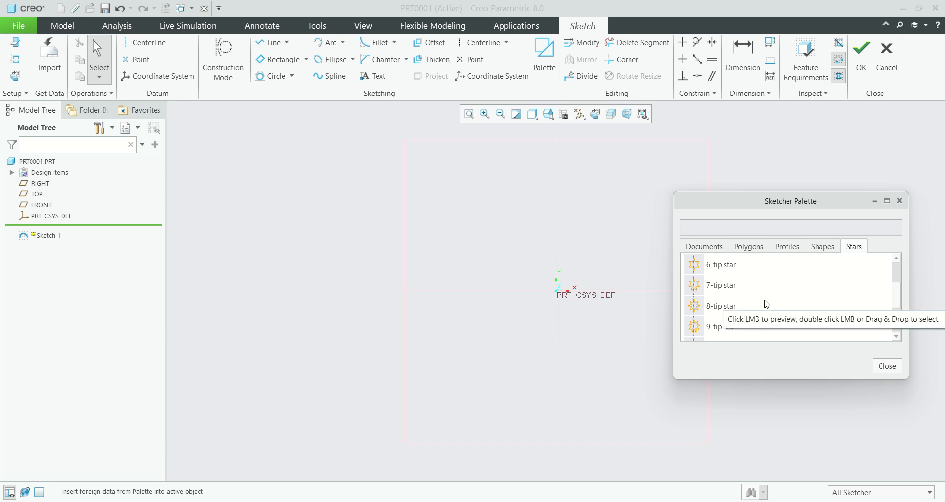
{"action": "left_click", "coordinate": [694, 305]}
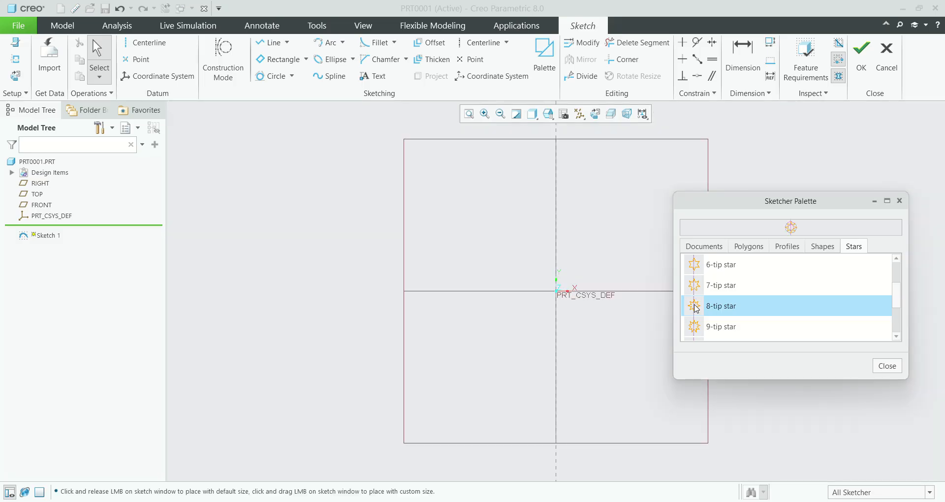
{"action": "left_click", "coordinate": [555, 288]}
{"action": "left_click", "coordinate": [887, 366]}
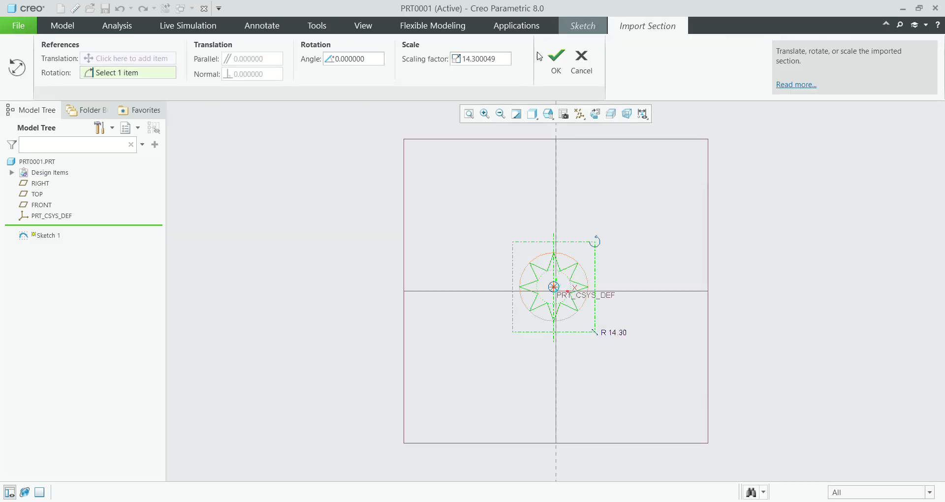
{"action": "left_click", "coordinate": [556, 59]}
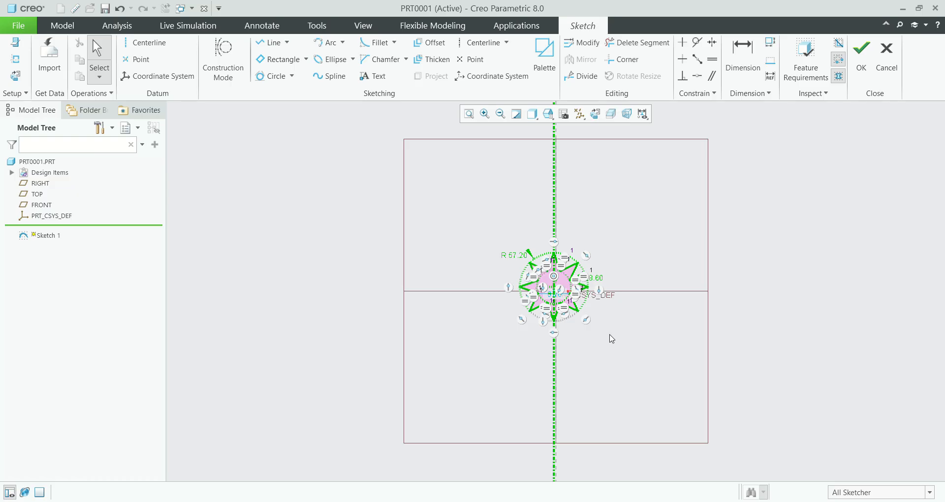
Step: Delete the entire 8-tip star with its construction circles and centerline from the sketch
{"action": "scroll", "coordinate": [557, 300], "scroll_direction": "up", "scroll_amount": 5}
{"action": "scroll", "coordinate": [558, 299], "scroll_direction": "down", "scroll_amount": 2}
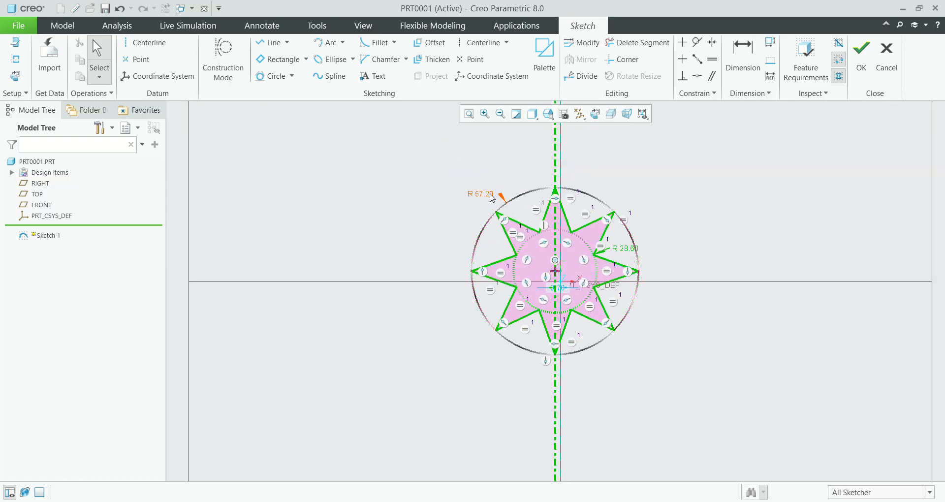
{"action": "scroll", "coordinate": [548, 266], "scroll_direction": "down", "scroll_amount": 2}
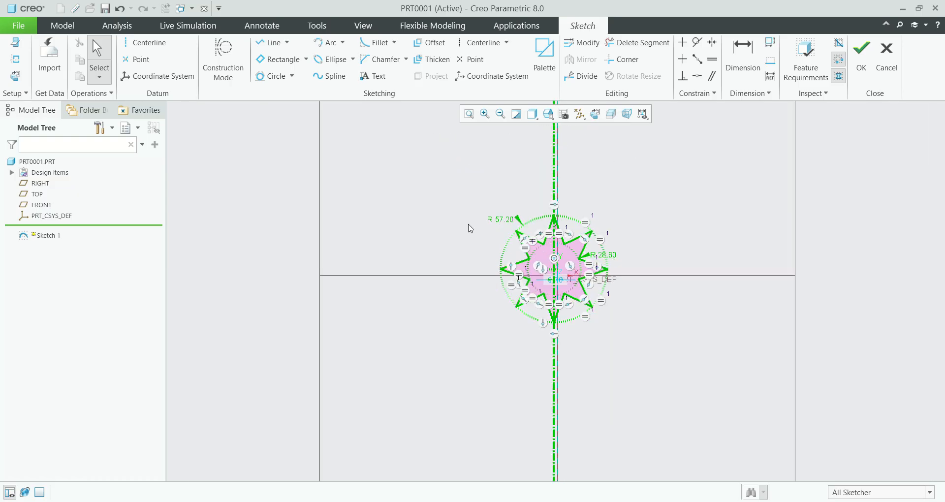
{"action": "scroll", "coordinate": [607, 298], "scroll_direction": "up", "scroll_amount": 2}
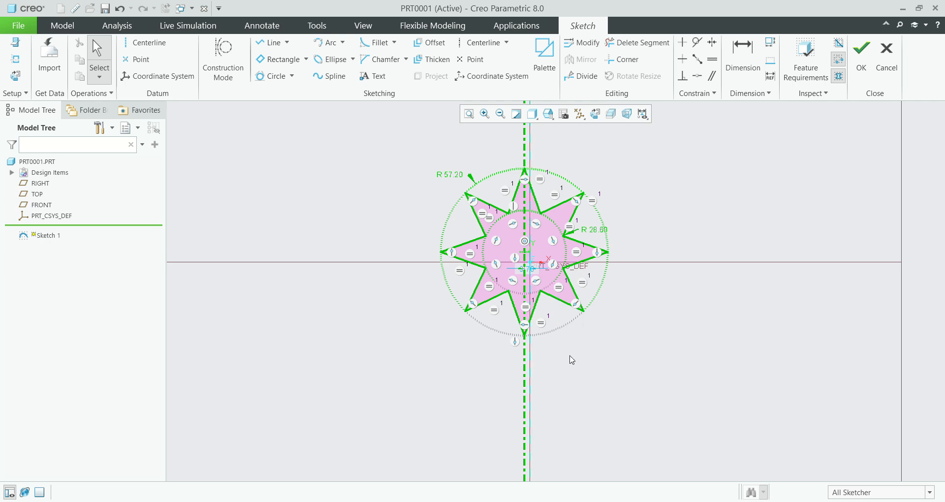
{"action": "mouse_move", "coordinate": [629, 397]}
{"action": "left_mouse_down"}
{"action": "mouse_move", "coordinate": [426, 255]}
{"action": "mouse_move", "coordinate": [419, 142]}
{"action": "left_mouse_up"}
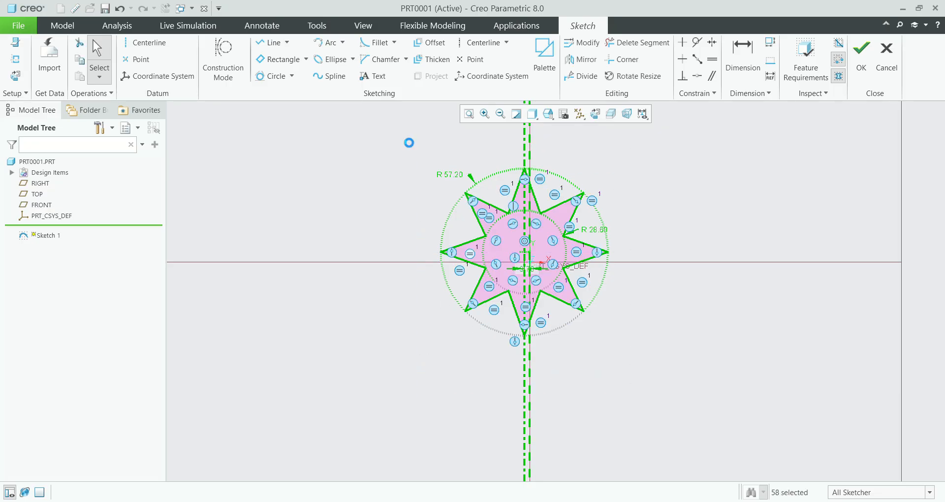
{"action": "key", "text": "Delete"}
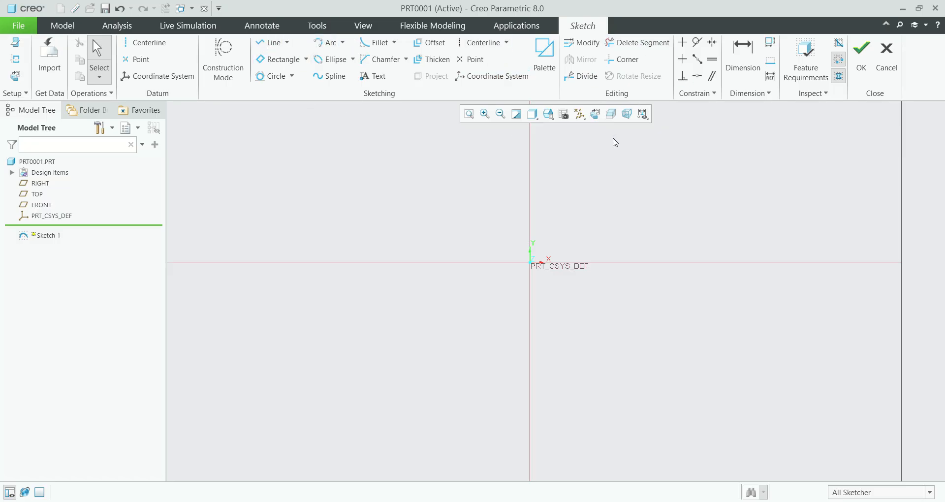
{"action": "left_click", "coordinate": [759, 95]}
Step: Sketch a horizontal line about 84 long, starting at the sketch origin and running along the positive X direction
{"action": "left_click", "coordinate": [271, 43]}
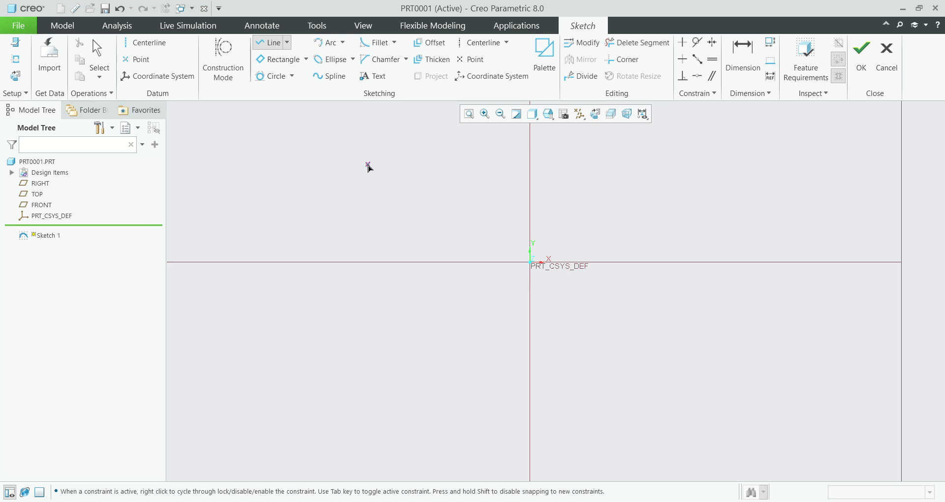
{"action": "left_click", "coordinate": [530, 262]}
{"action": "left_click", "coordinate": [653, 262]}
{"action": "middle_click", "coordinate": [707, 302]}
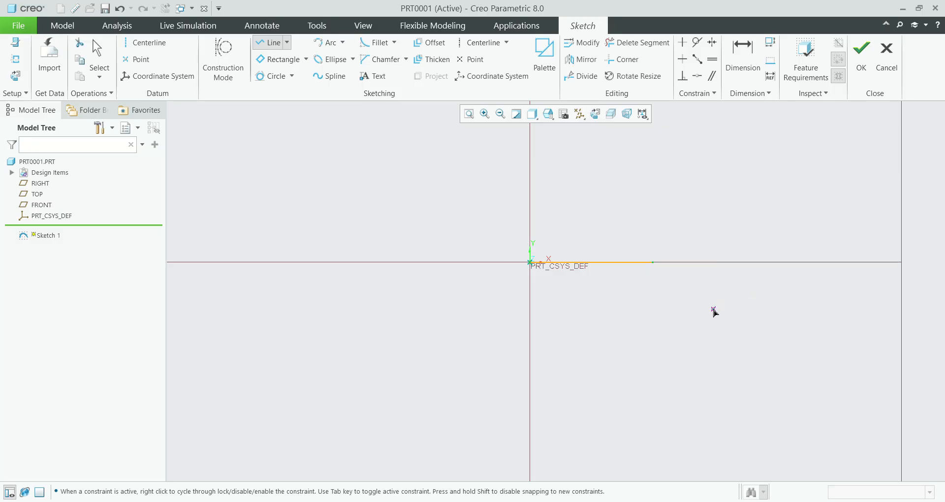
{"action": "middle_click", "coordinate": [711, 305]}
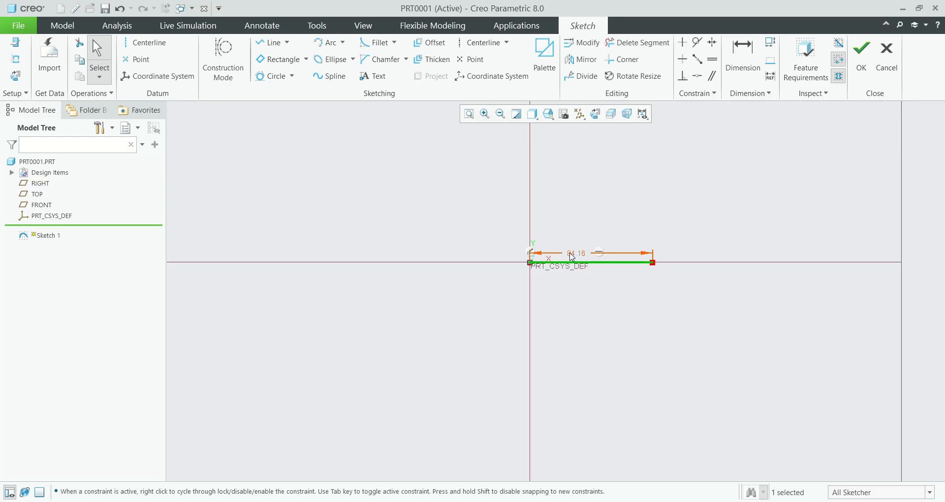
{"action": "scroll", "coordinate": [576, 259], "scroll_direction": "up", "scroll_amount": 3}
{"action": "scroll", "coordinate": [580, 261], "scroll_direction": "down", "scroll_amount": 1}
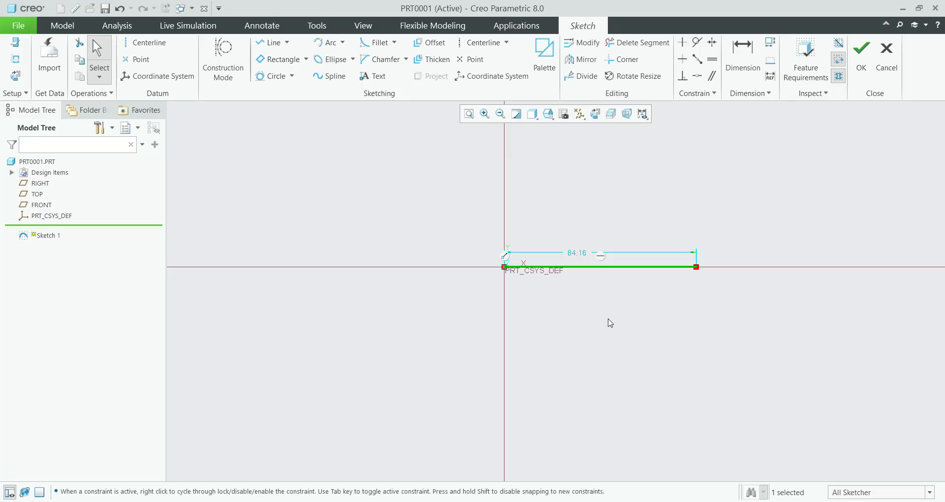
Step: Set the length of the horizontal line to 100
{"action": "left_click", "coordinate": [742, 54]}
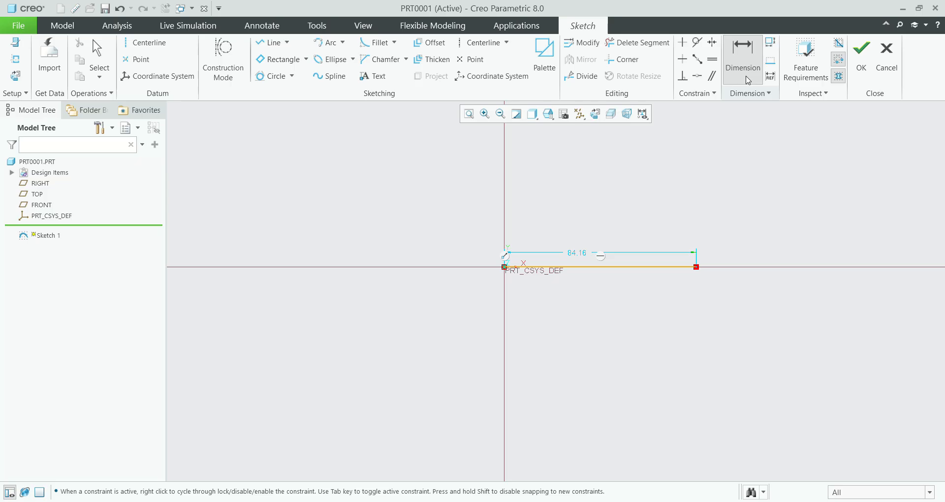
{"action": "double_click", "coordinate": [574, 253]}
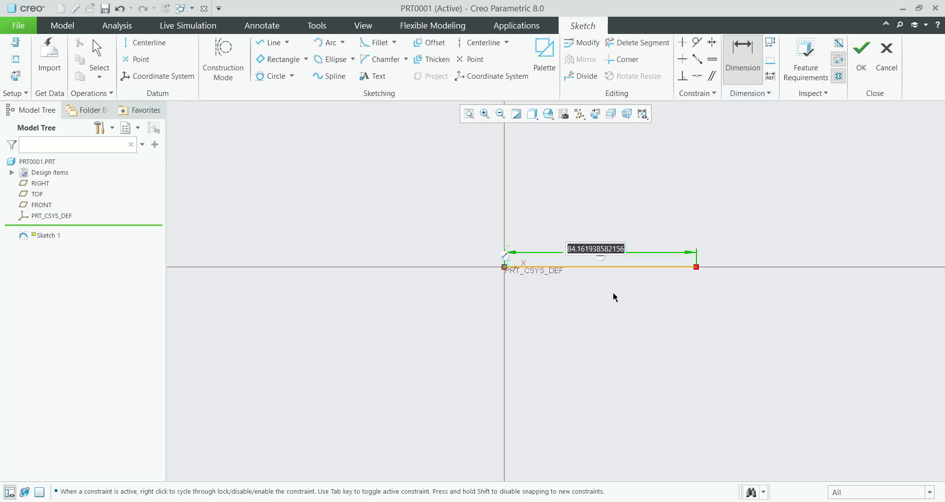
{"action": "type", "text": "100"}
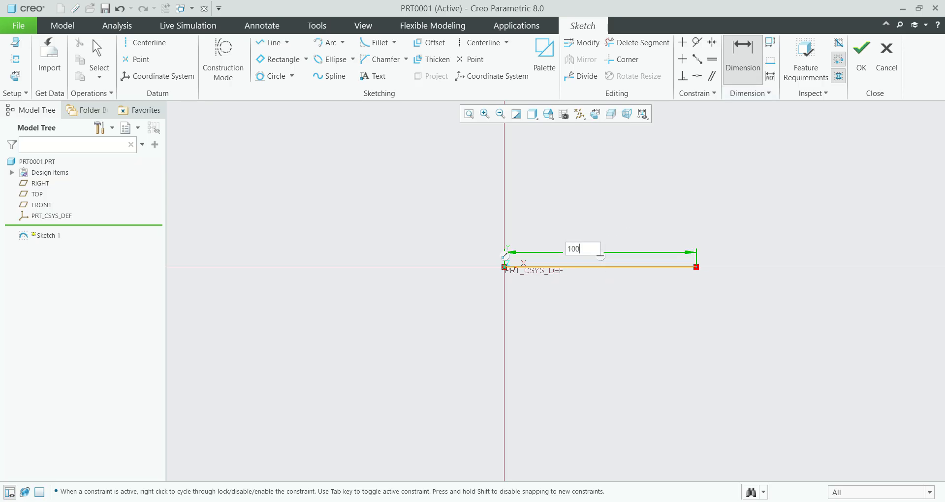
{"action": "key", "text": "Return"}
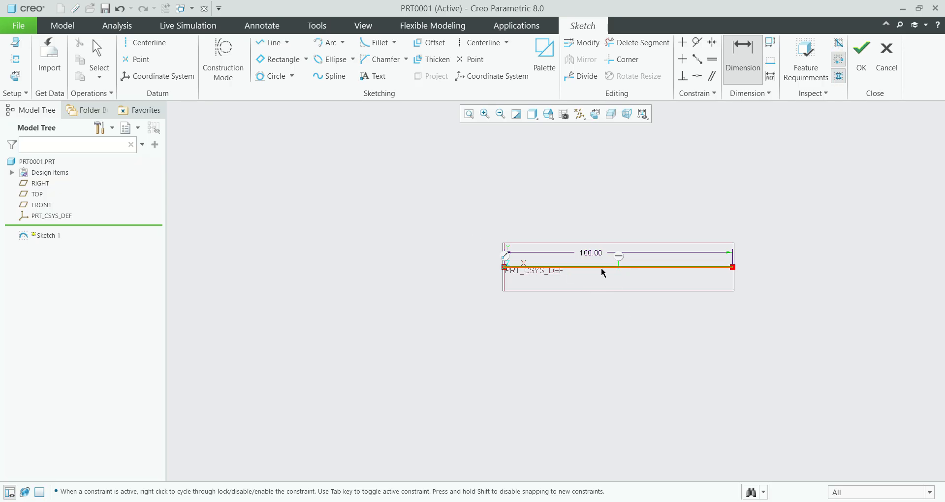
{"action": "middle_click", "coordinate": [588, 289]}
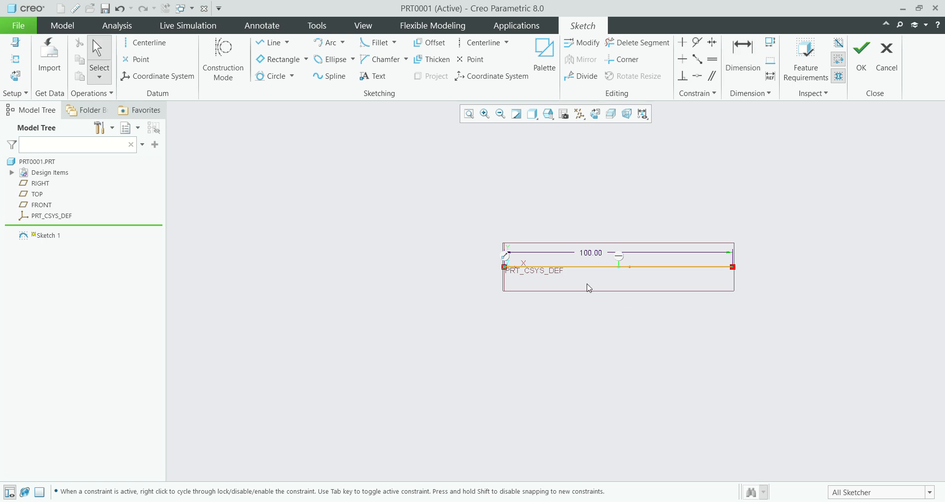
Step: Delete the horizontal line and reorient the sketch to its 2D orientation
{"action": "left_click", "coordinate": [549, 267]}
{"action": "key", "text": "Delete"}
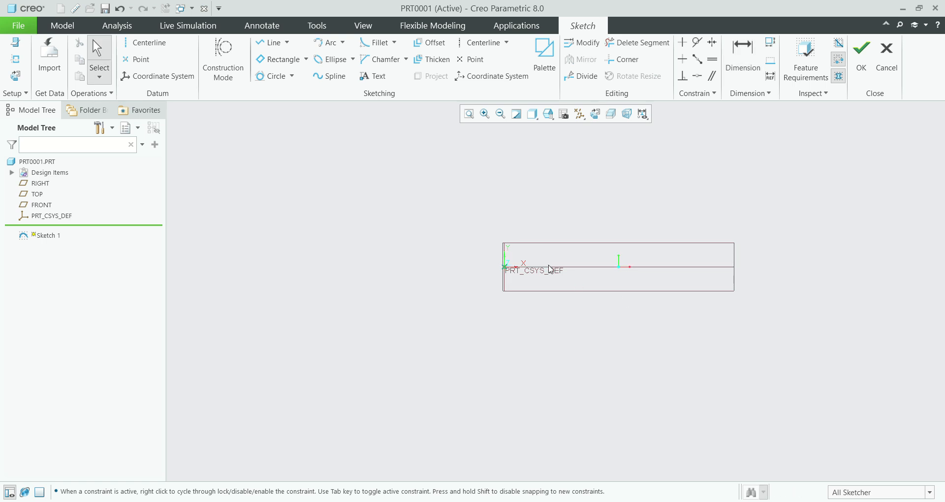
{"action": "scroll", "coordinate": [551, 268], "scroll_direction": "down", "scroll_amount": 1}
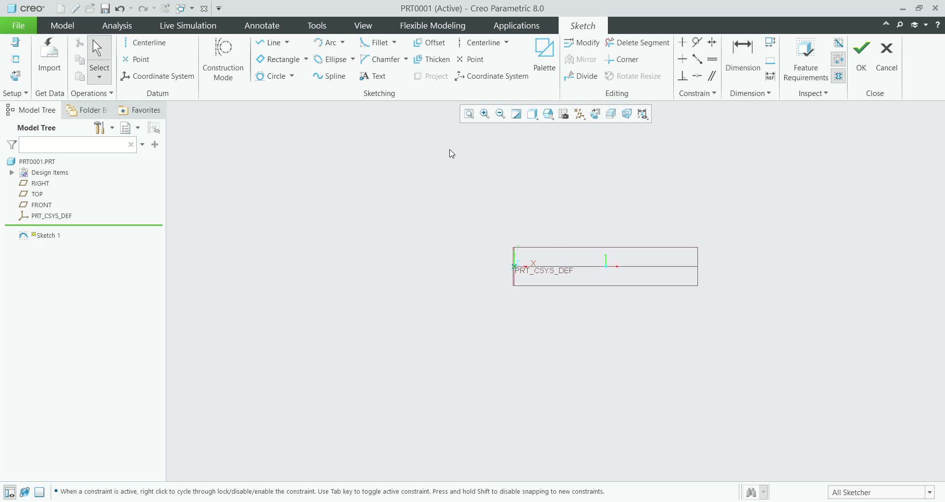
{"action": "scroll", "coordinate": [485, 223], "scroll_direction": "up", "scroll_amount": 3}
{"action": "scroll", "coordinate": [675, 287], "scroll_direction": "down", "scroll_amount": 3}
{"action": "left_click", "coordinate": [580, 116]}
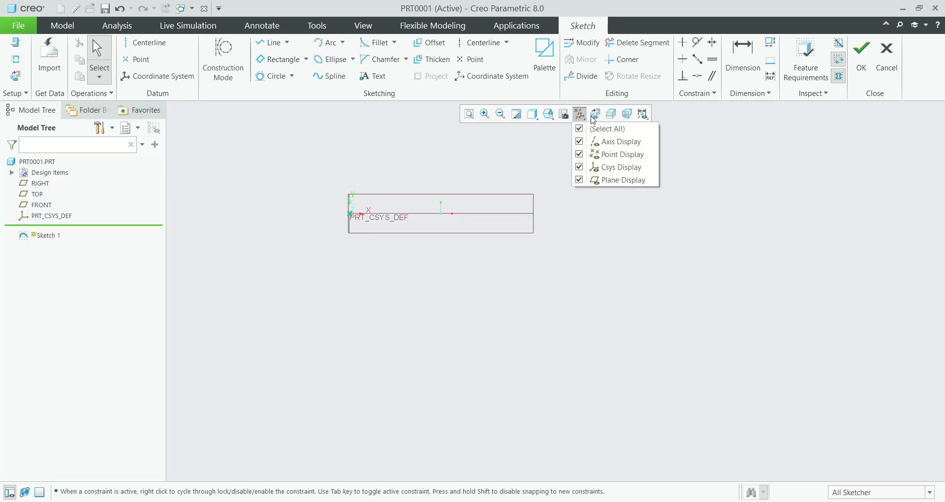
{"action": "left_click", "coordinate": [593, 116]}
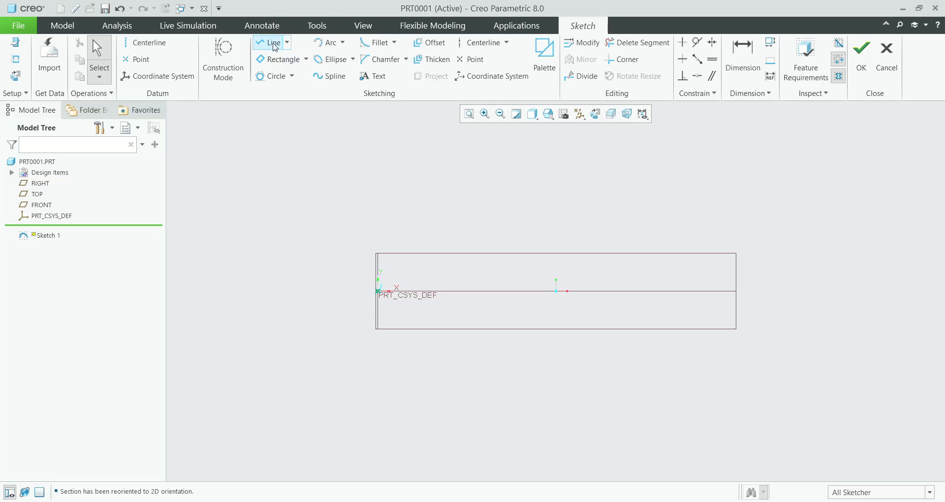
Step: Sketch a corner rectangle about 41 by 19 above the origin and delete its right vertical edge to leave an open profile
{"action": "left_click", "coordinate": [307, 59]}
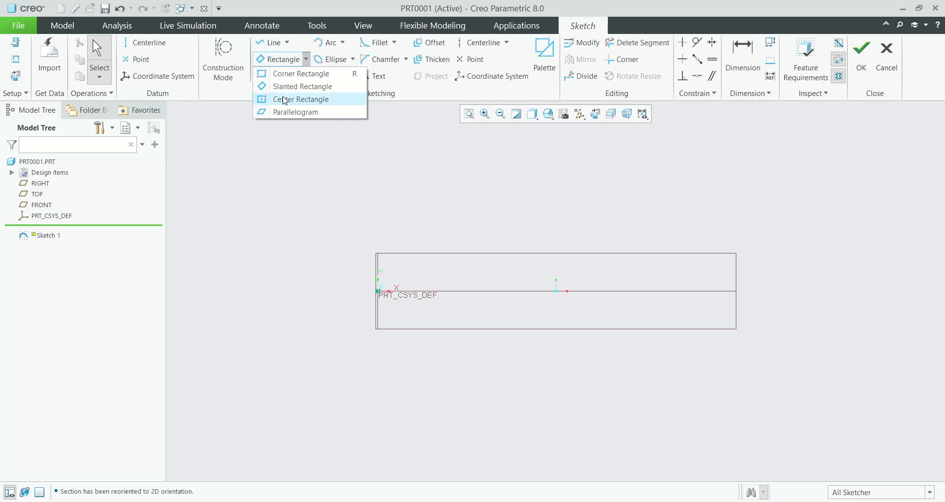
{"action": "left_click", "coordinate": [288, 74]}
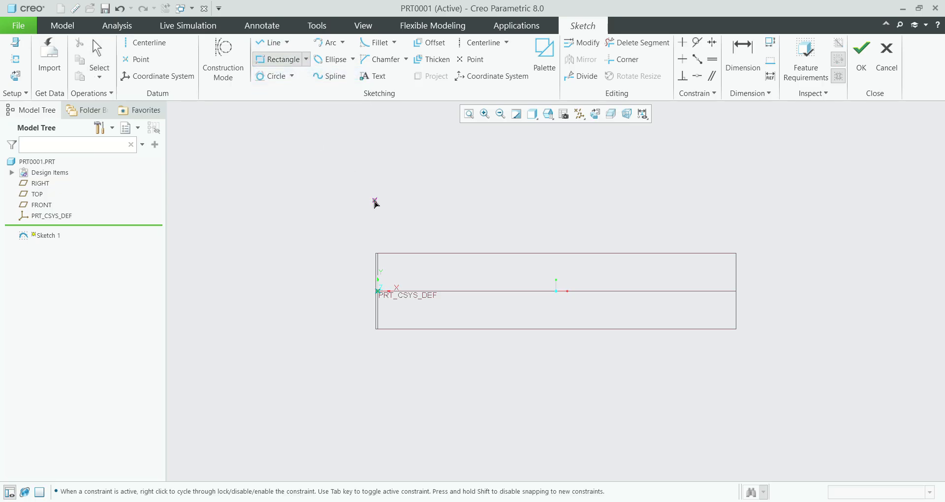
{"action": "left_click", "coordinate": [376, 185]}
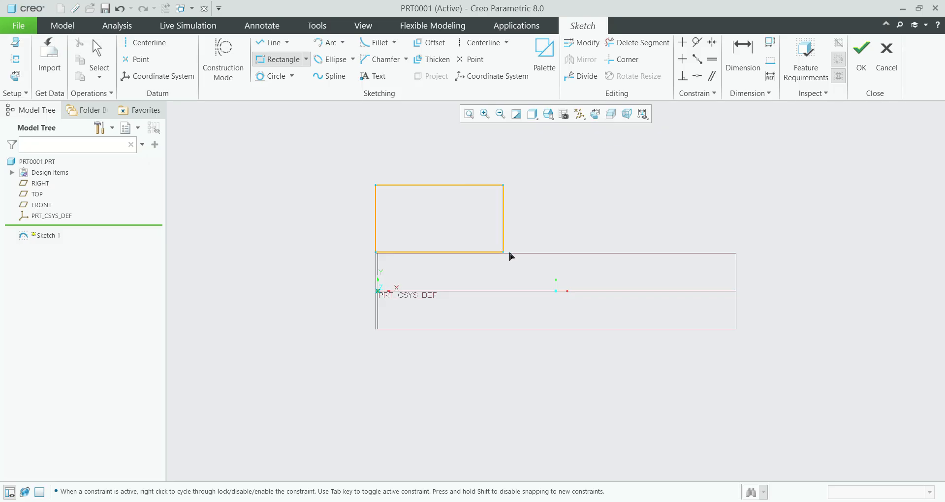
{"action": "left_click", "coordinate": [524, 254]}
{"action": "middle_click", "coordinate": [602, 239]}
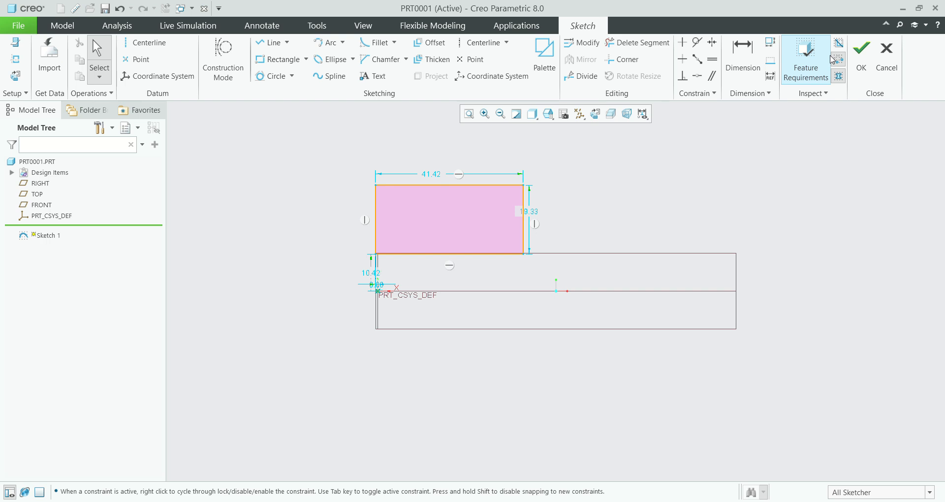
{"action": "left_click", "coordinate": [524, 226]}
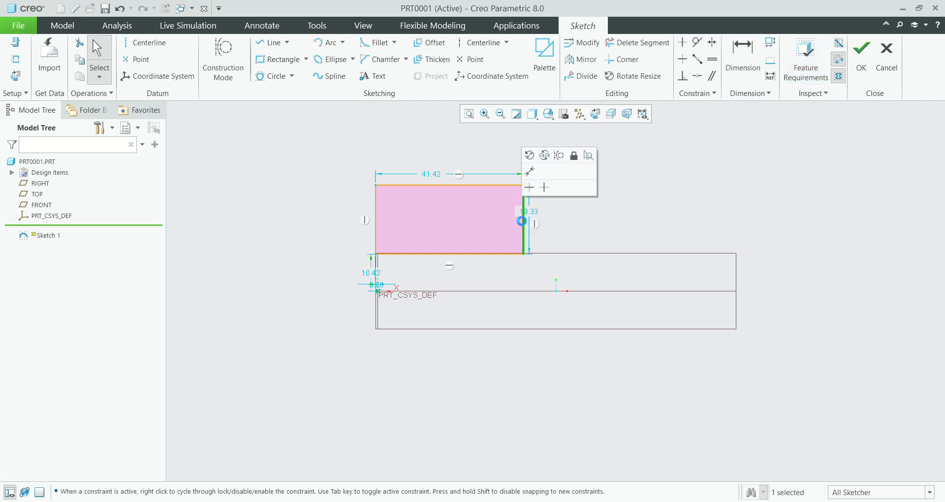
{"action": "key", "text": "Delete"}
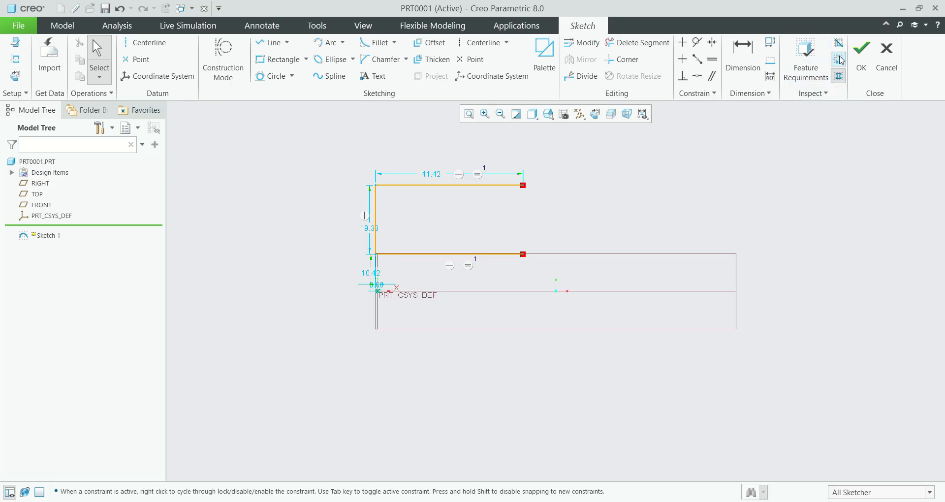
Step: Sketch a duplicate line about 41 long directly over the open profile's top edge
{"action": "left_click", "coordinate": [838, 75]}
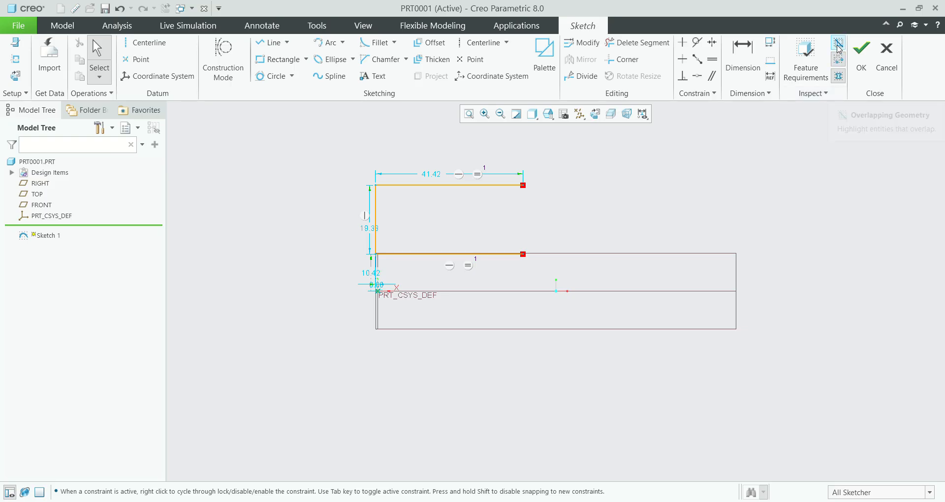
{"action": "left_click", "coordinate": [269, 42]}
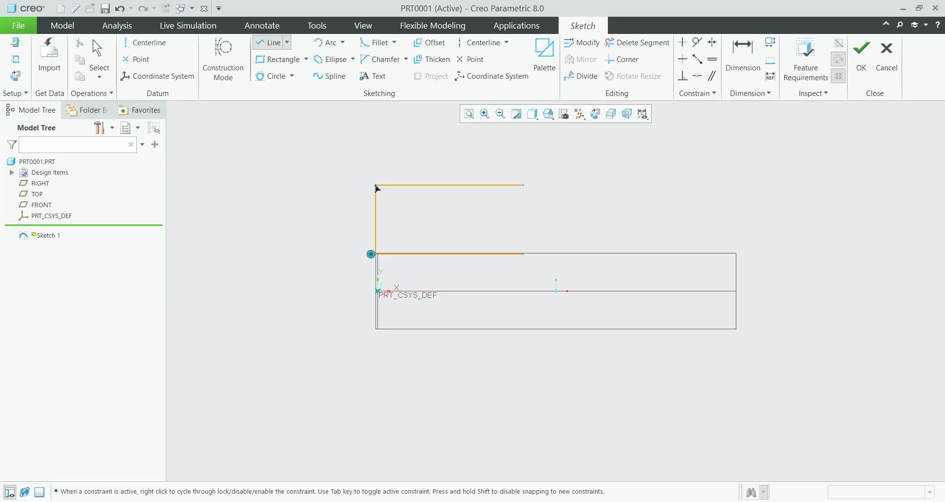
{"action": "left_click", "coordinate": [376, 186]}
{"action": "left_click", "coordinate": [523, 185]}
{"action": "middle_click", "coordinate": [652, 183]}
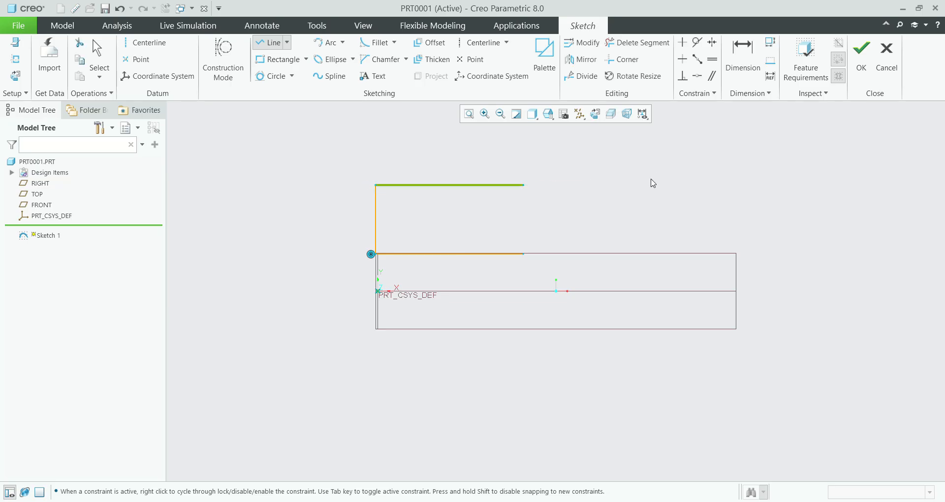
{"action": "middle_click", "coordinate": [653, 183]}
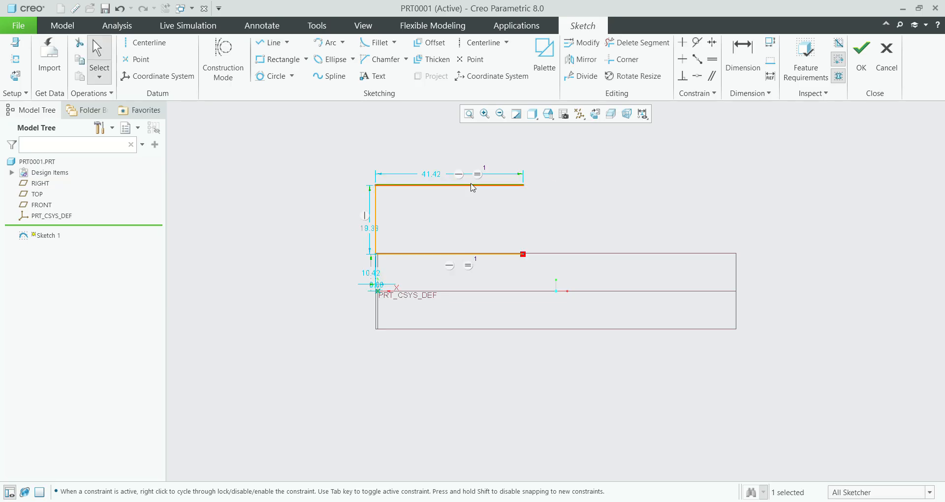
Step: Highlight the overlapping geometry and remove the duplicate line from the profile's top edge
{"action": "left_click", "coordinate": [838, 44]}
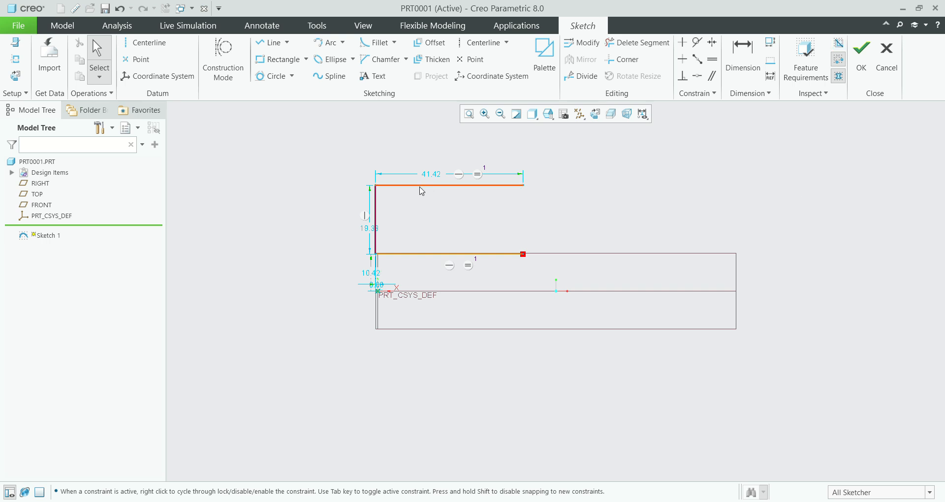
{"action": "left_click", "coordinate": [475, 186]}
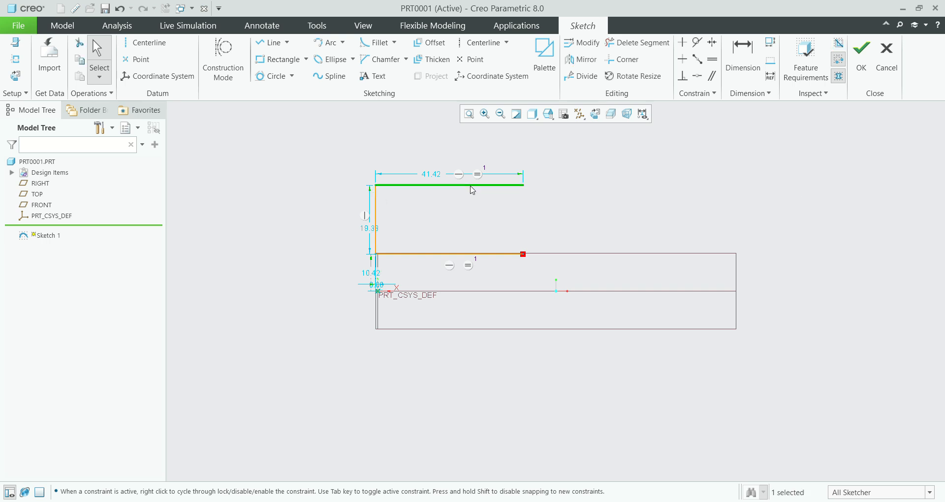
{"action": "left_click", "coordinate": [486, 196]}
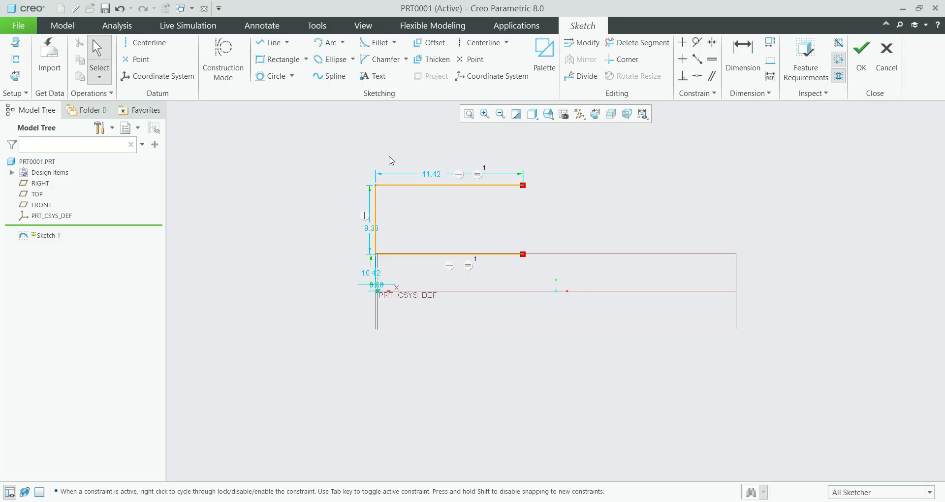
Step: Close the profile's right side with a vertical line about 19 long, and turn off closed-loop shading and open-end highlighting
{"action": "left_click", "coordinate": [270, 42]}
{"action": "left_click", "coordinate": [523, 185]}
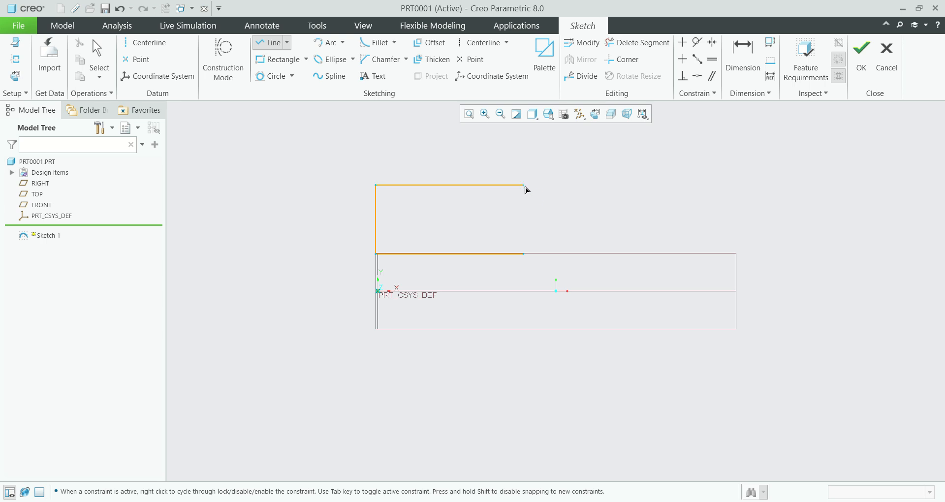
{"action": "left_click", "coordinate": [523, 254]}
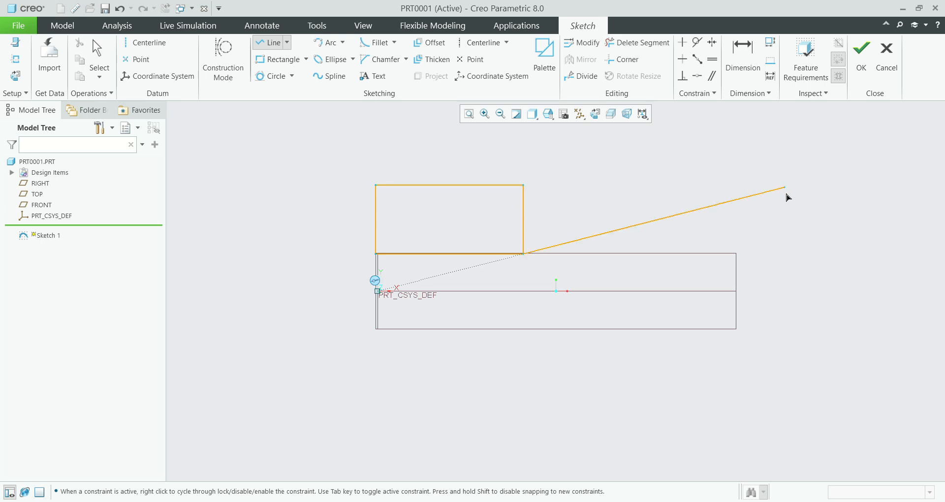
{"action": "middle_click", "coordinate": [784, 197]}
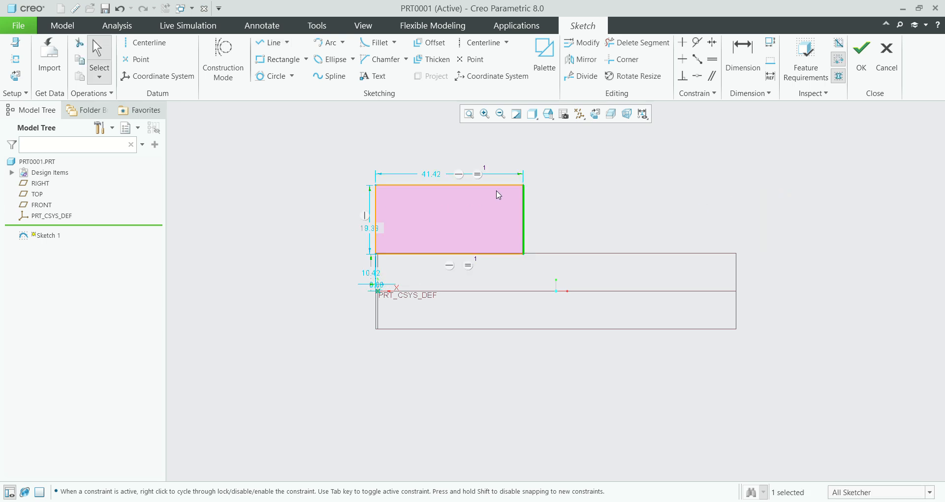
{"action": "left_click", "coordinate": [839, 77]}
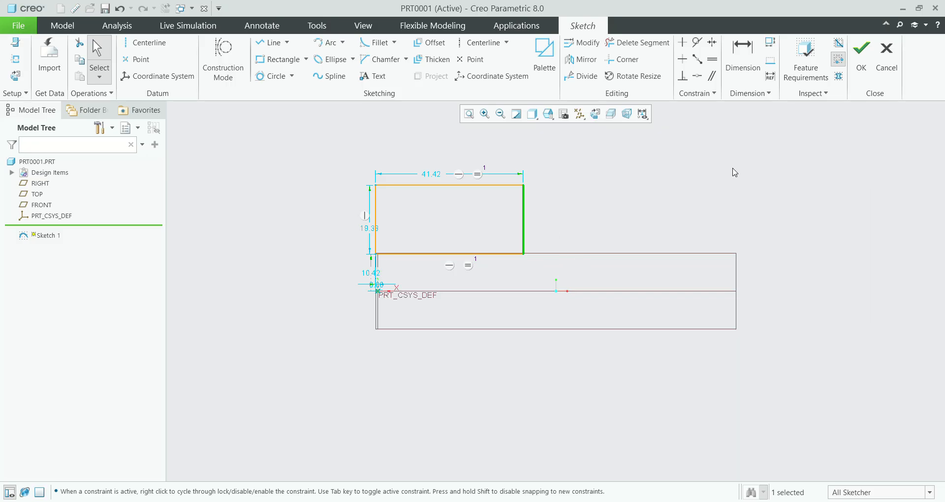
{"action": "left_click", "coordinate": [771, 184]}
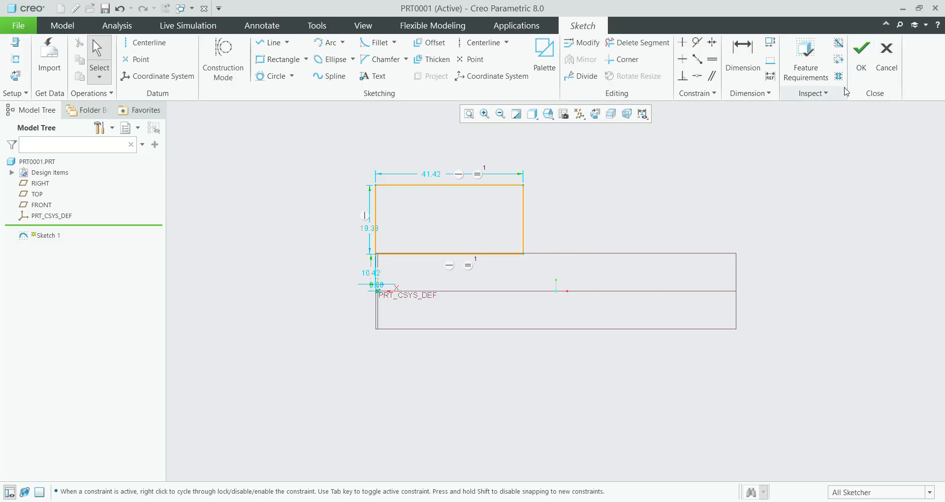
Step: Delete the rectangle's right vertical edge and turn on open-end highlighting and closed-loop shading
{"action": "left_click", "coordinate": [525, 220]}
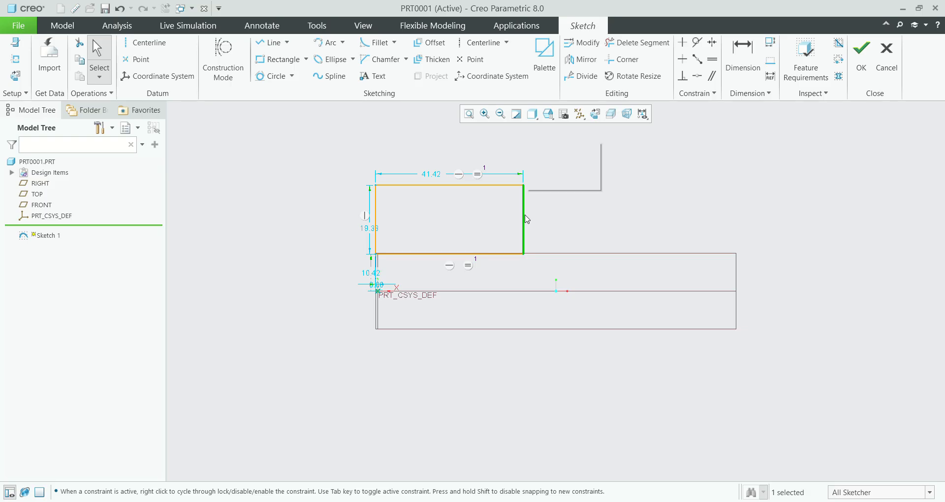
{"action": "key", "text": "Delete"}
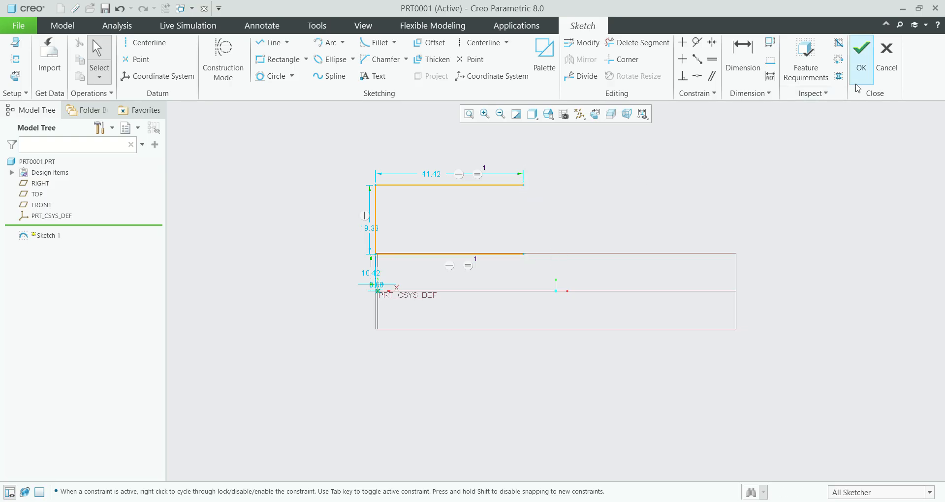
{"action": "left_click", "coordinate": [838, 59]}
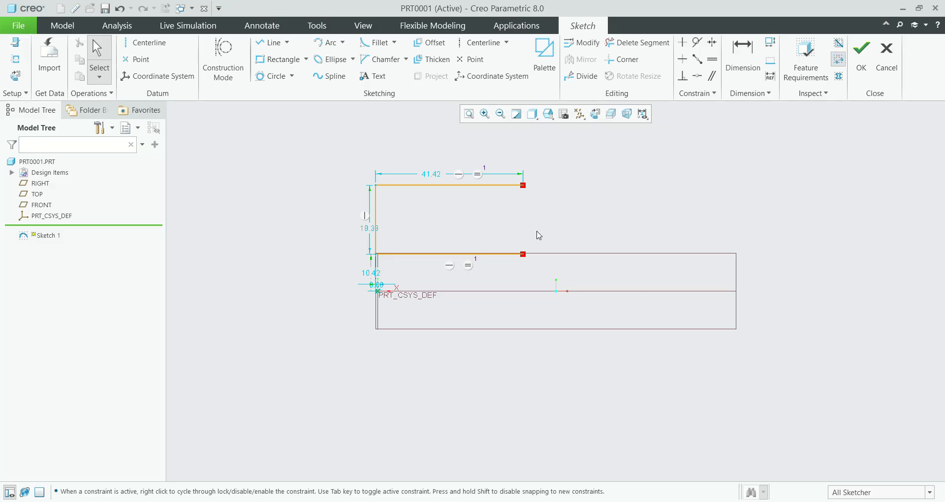
{"action": "left_click", "coordinate": [838, 76]}
Step: Delete all geometry in the sketch
{"action": "key", "text": "ctrl+alt+a"}
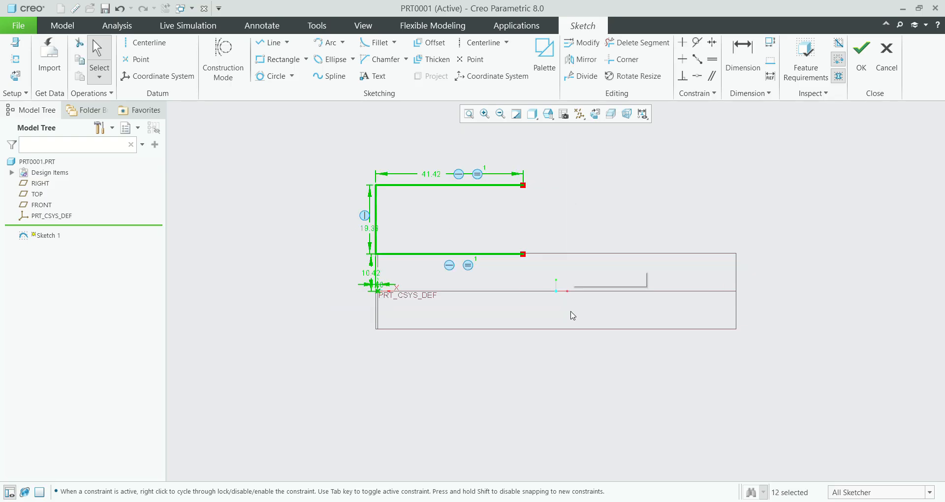
{"action": "key", "text": "Delete"}
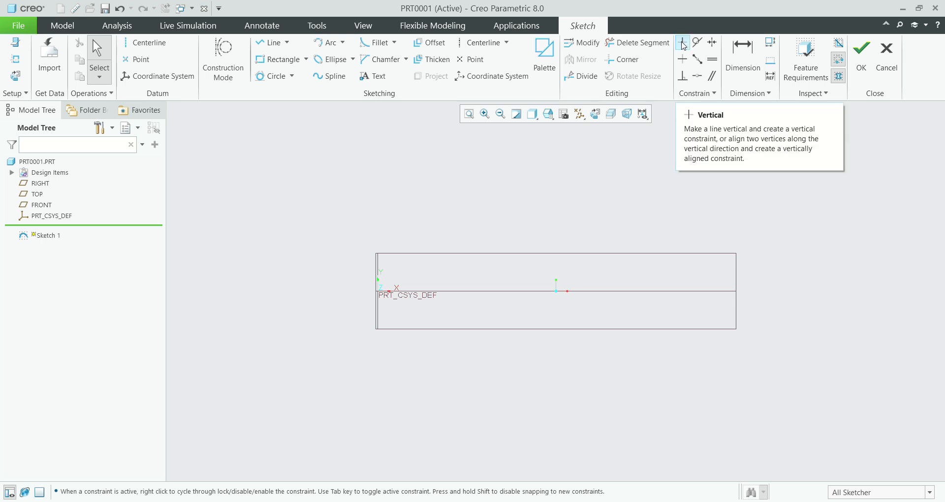
Step: Sketch a slanted line about 32 long, up and to the left of the sketch origin
{"action": "left_click", "coordinate": [270, 43]}
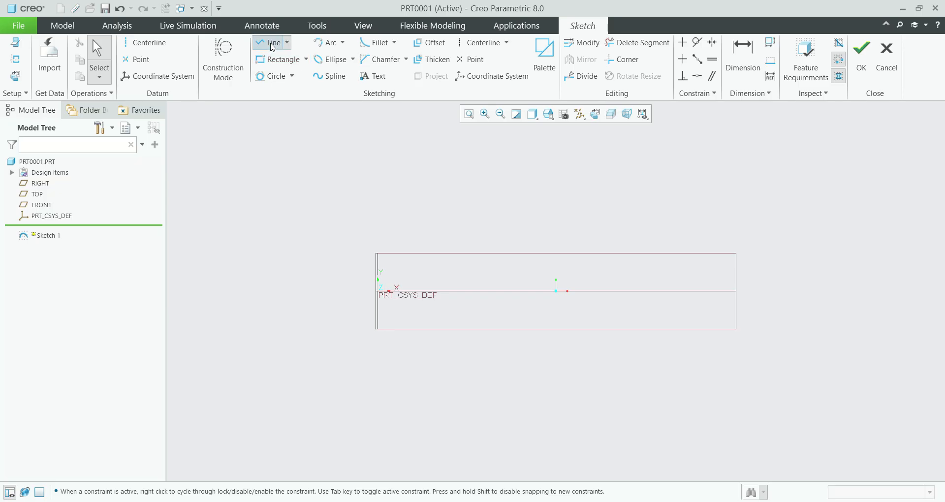
{"action": "left_click", "coordinate": [321, 284]}
{"action": "left_click", "coordinate": [376, 184]}
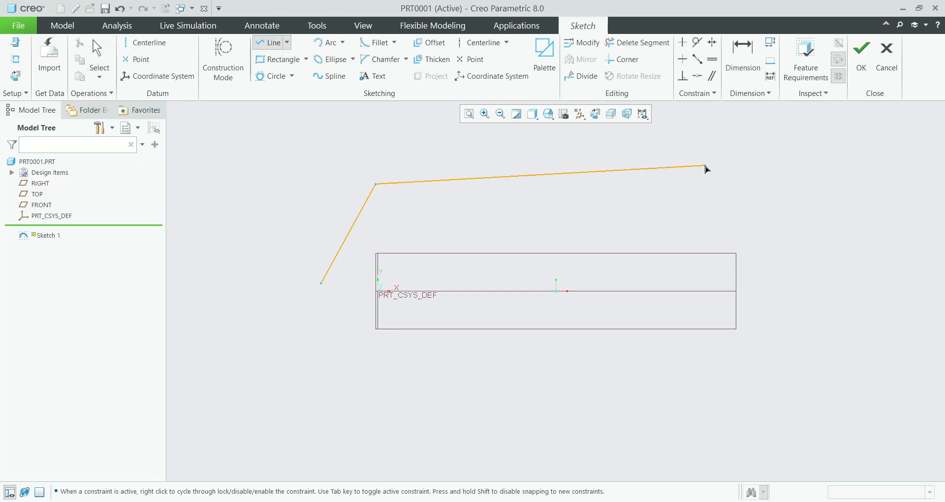
{"action": "middle_click", "coordinate": [706, 169]}
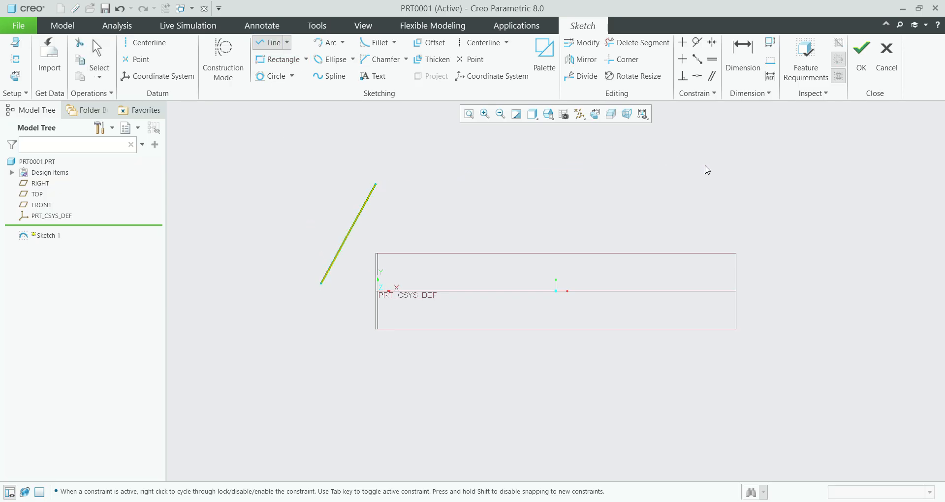
{"action": "left_click", "coordinate": [486, 185]}
{"action": "middle_click", "coordinate": [584, 193]}
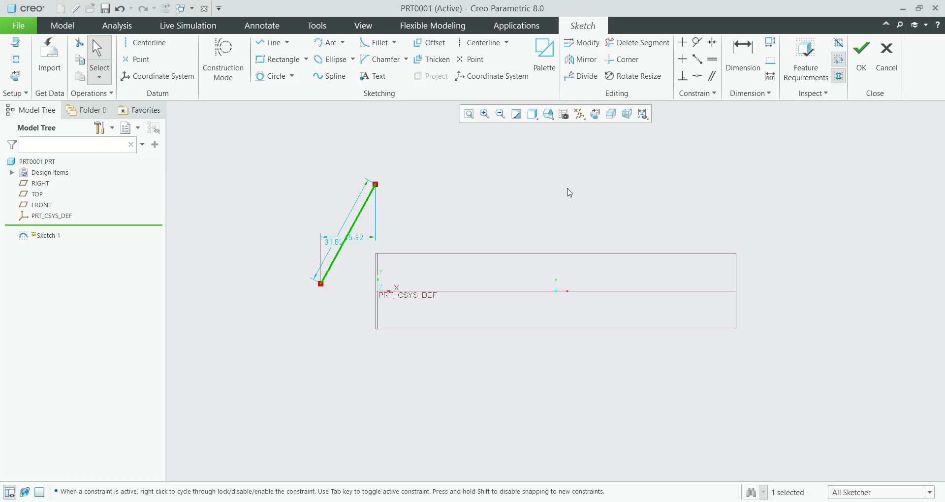
Step: Apply a Vertical constraint to the slanted line
{"action": "left_click", "coordinate": [683, 78]}
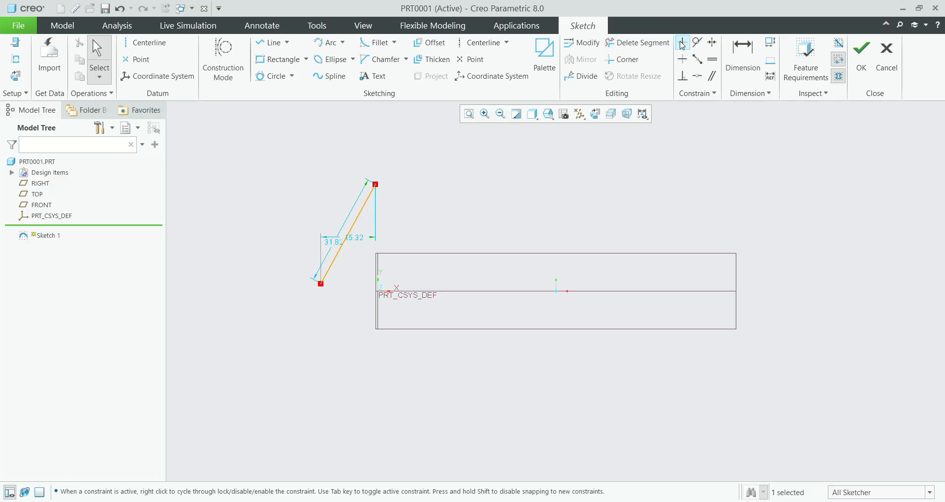
{"action": "left_click", "coordinate": [682, 44]}
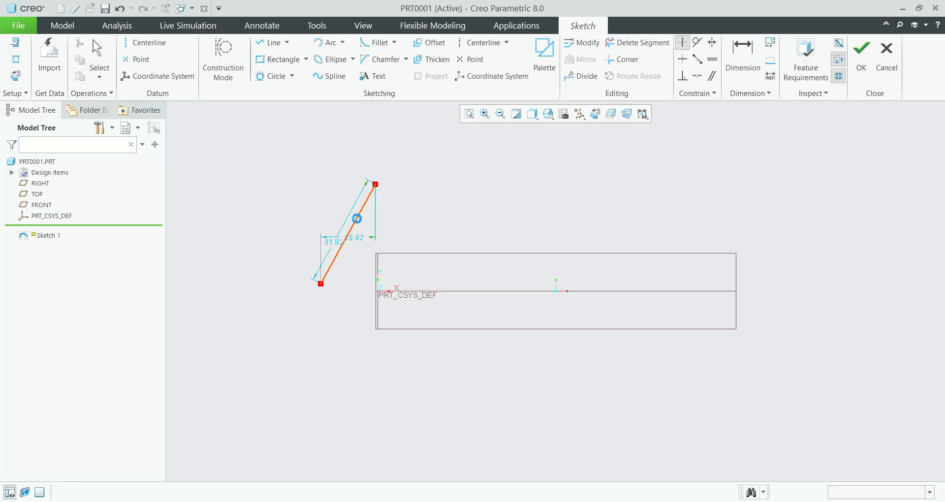
{"action": "left_click", "coordinate": [355, 221]}
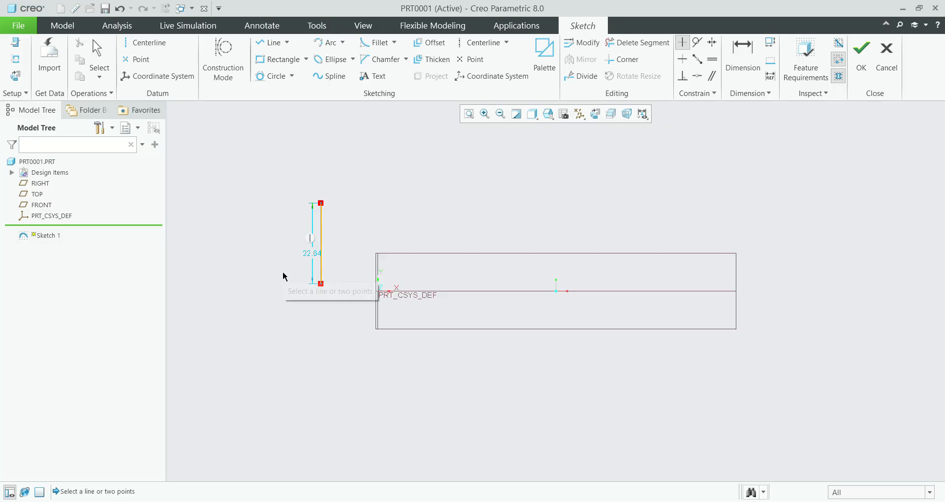
Step: Sketch a downward-sloping line above the origin, to the right of the vertical line, and apply a Horizontal constraint to it
{"action": "left_click", "coordinate": [268, 47]}
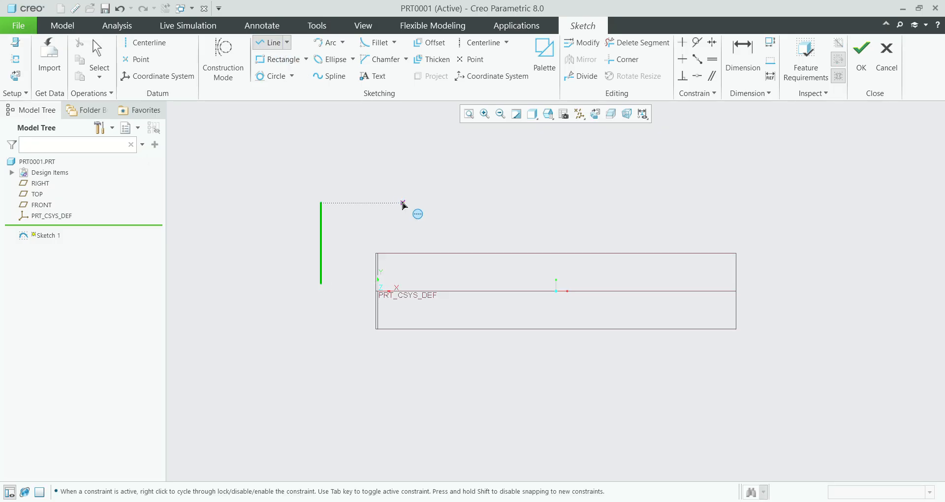
{"action": "left_click", "coordinate": [381, 173]}
{"action": "left_click", "coordinate": [467, 218]}
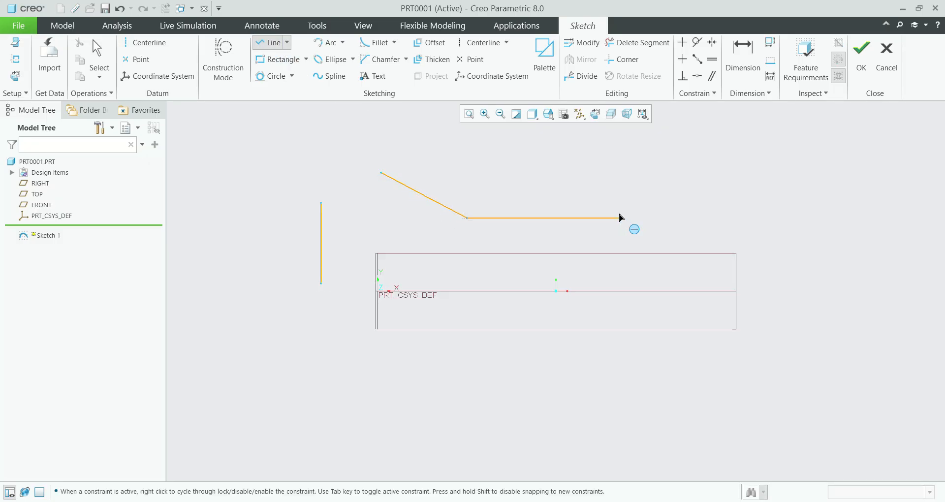
{"action": "middle_click", "coordinate": [620, 219]}
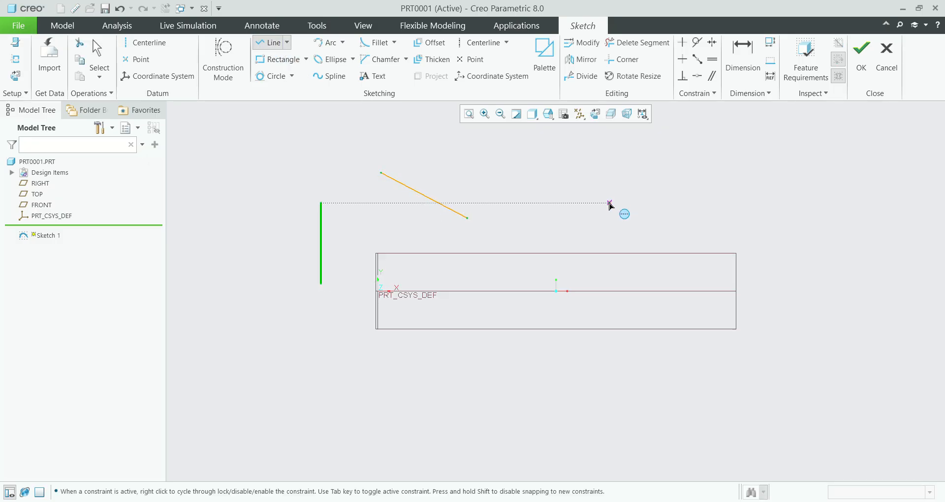
{"action": "left_click", "coordinate": [687, 63]}
{"action": "left_click", "coordinate": [421, 195]}
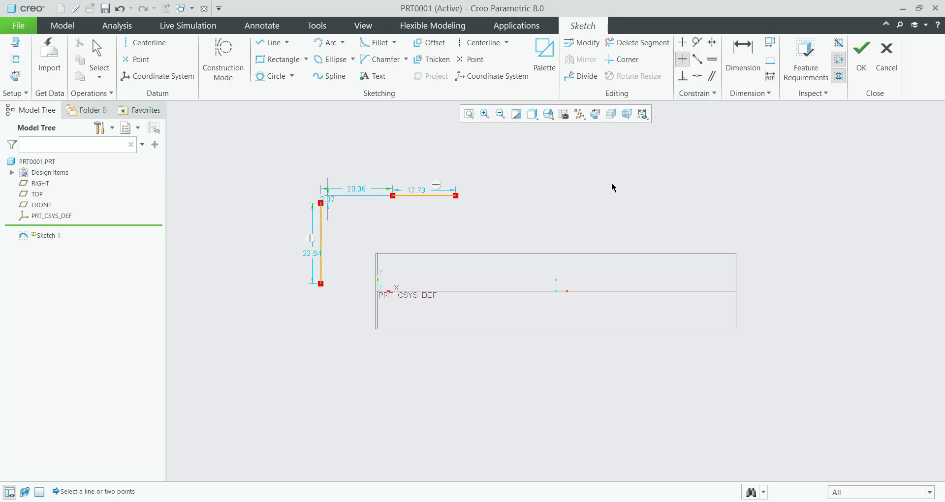
Step: Sketch a horizontal line about 38 long to the right of the others, with a slanted line rising about 20 from it
{"action": "left_click", "coordinate": [271, 43]}
{"action": "left_click", "coordinate": [556, 214]}
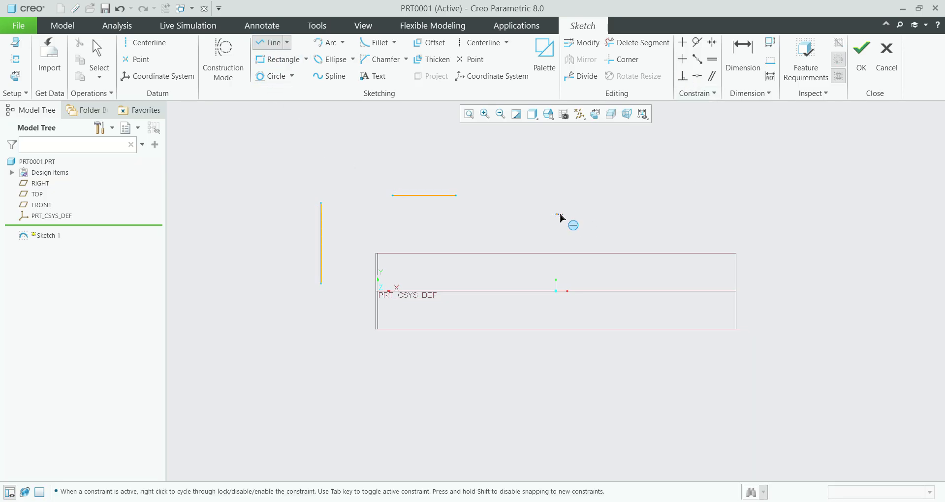
{"action": "left_click", "coordinate": [692, 214]}
{"action": "middle_click", "coordinate": [720, 209]}
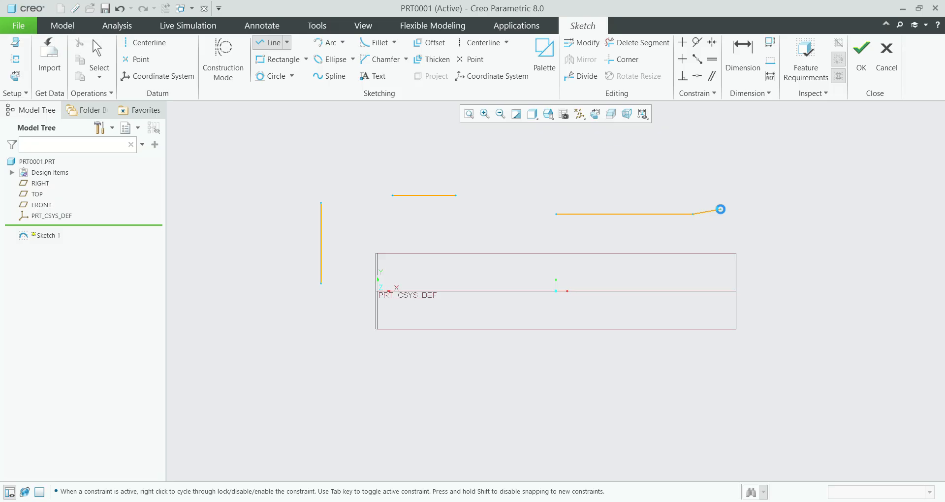
{"action": "left_click", "coordinate": [641, 214]}
{"action": "left_click", "coordinate": [670, 144]}
{"action": "middle_click", "coordinate": [738, 120]}
{"action": "middle_click", "coordinate": [739, 121]}
Step: Constrain the slanted line to be perpendicular to the horizontal line it starts on
{"action": "left_click", "coordinate": [682, 76]}
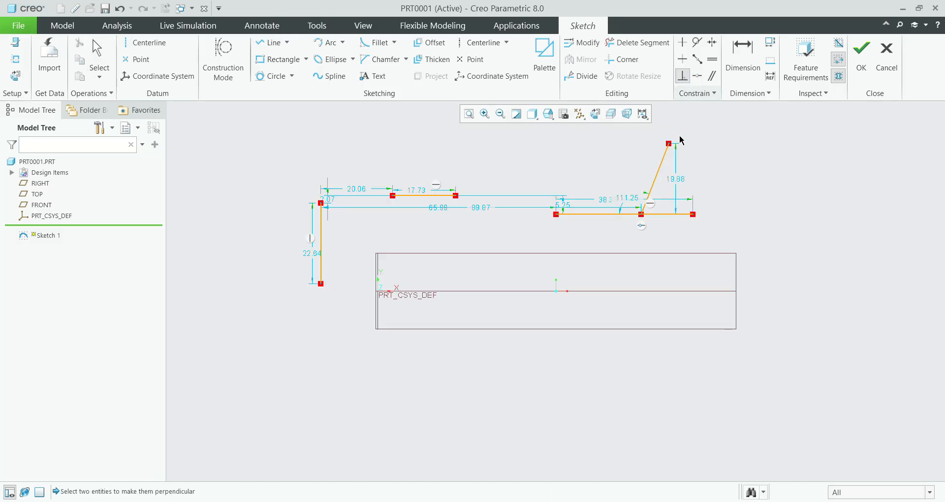
{"action": "left_click", "coordinate": [655, 181]}
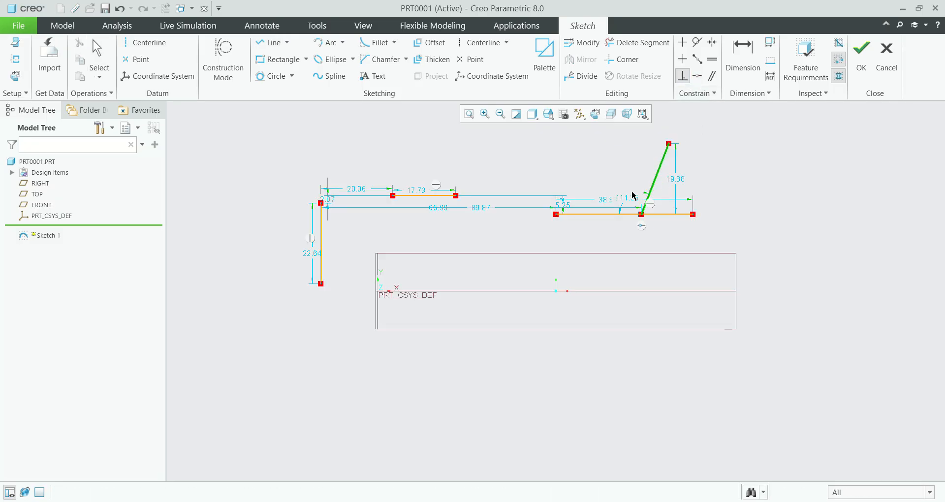
{"action": "left_click", "coordinate": [618, 214]}
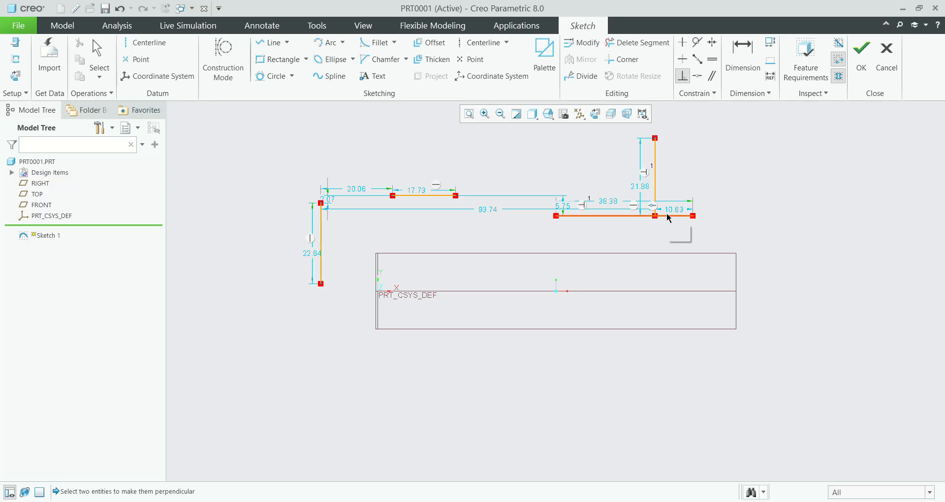
Step: Sketch a gently rising line below the other geometry, with a second line sloping down to the right from a point on it
{"action": "left_click", "coordinate": [272, 42]}
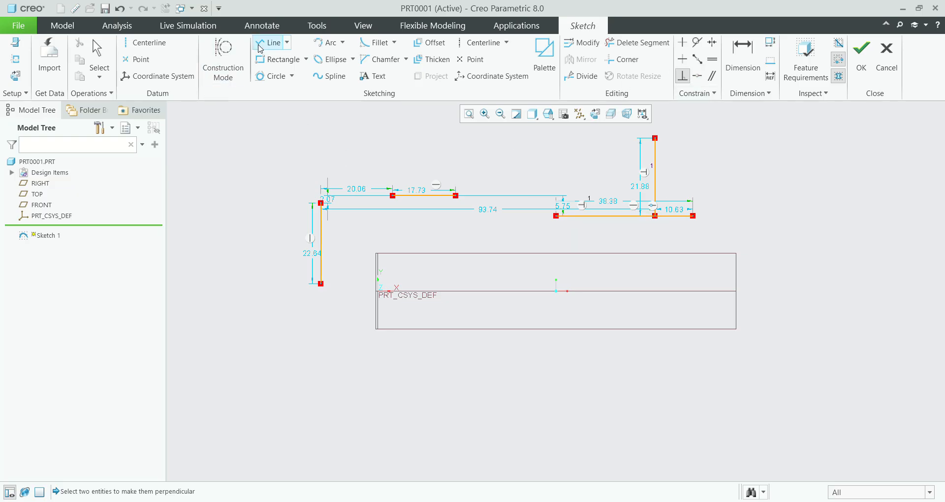
{"action": "left_click", "coordinate": [283, 382]}
{"action": "left_click", "coordinate": [401, 370]}
{"action": "middle_click", "coordinate": [331, 379]}
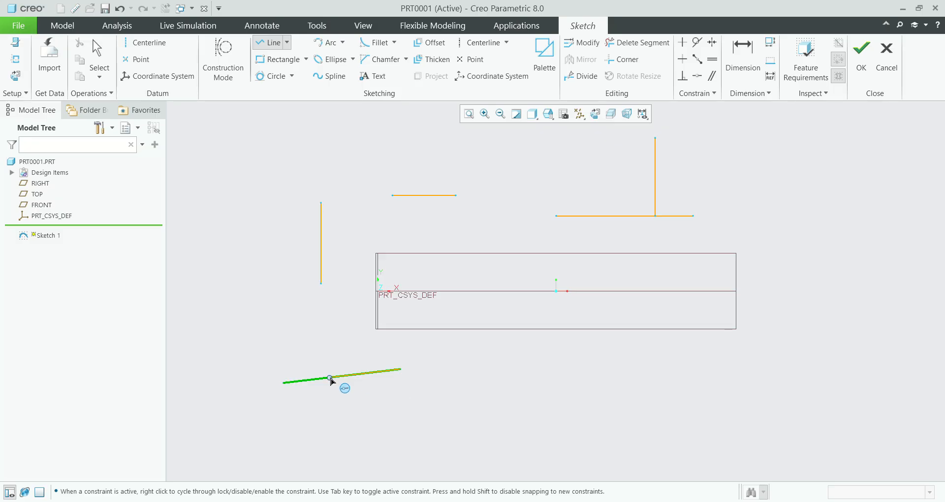
{"action": "left_click", "coordinate": [354, 376]}
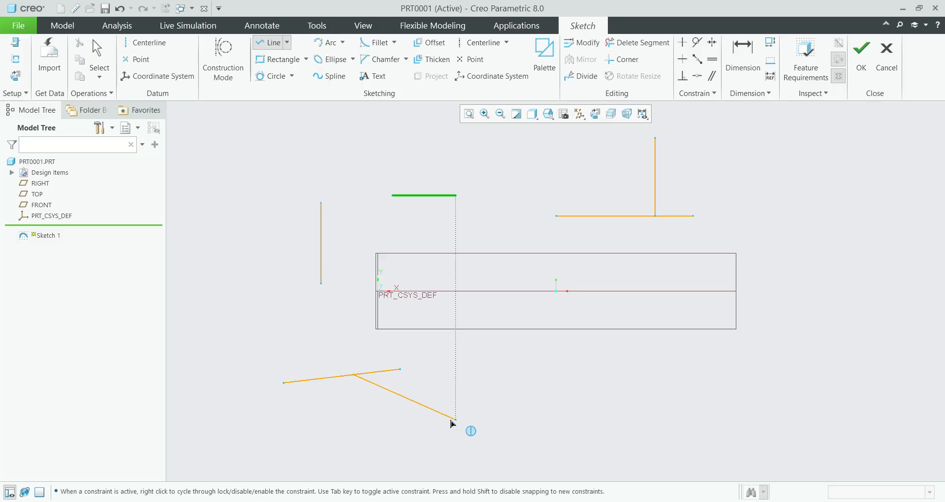
{"action": "left_click", "coordinate": [449, 420]}
{"action": "middle_click", "coordinate": [473, 430]}
{"action": "middle_click", "coordinate": [578, 404]}
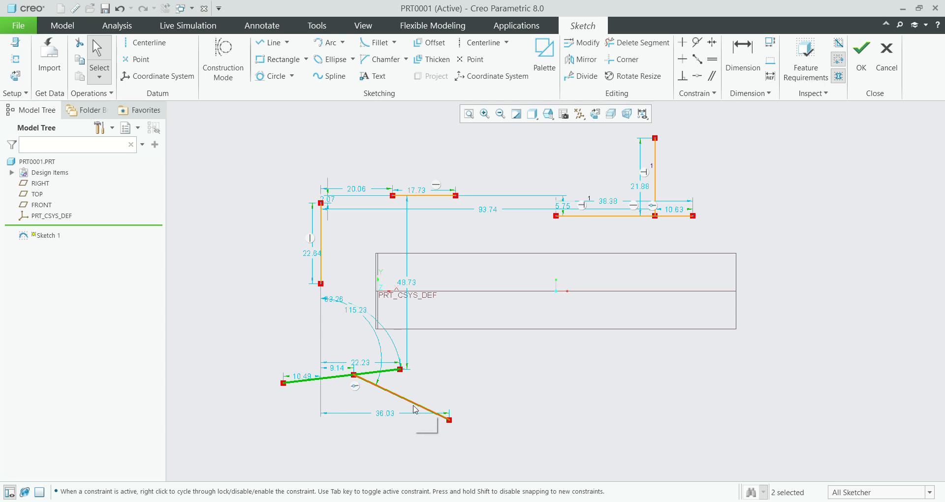
Step: Constrain the two new slanted lines to be perpendicular to each other
{"action": "left_click", "coordinate": [686, 78]}
{"action": "left_click", "coordinate": [368, 373]}
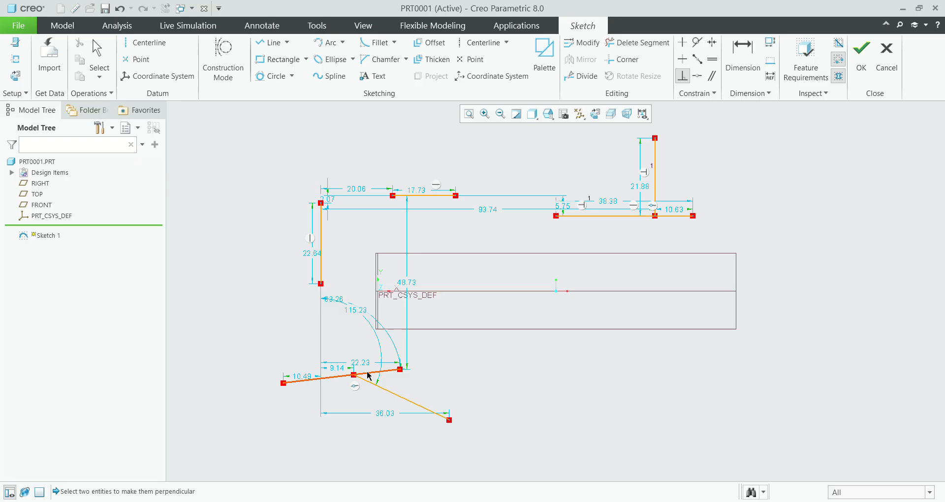
{"action": "left_click", "coordinate": [387, 395]}
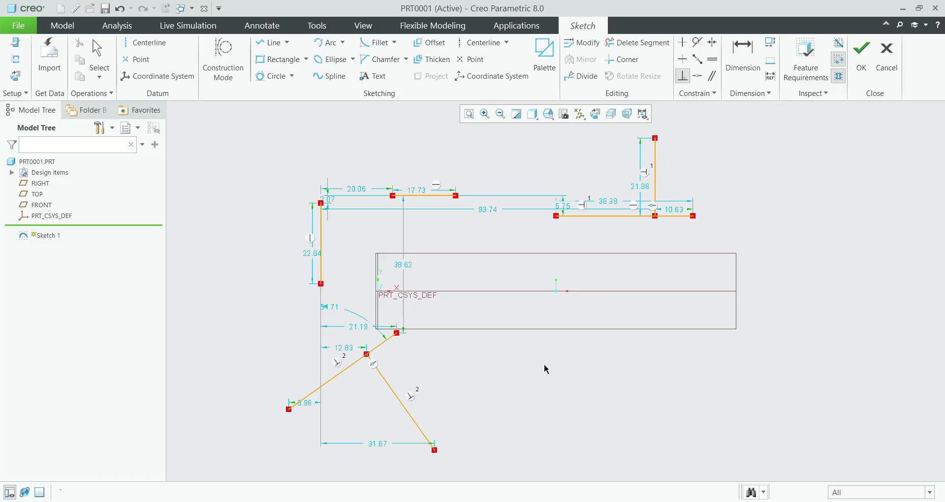
{"action": "key", "text": "Escape"}
Step: Delete all the lines drawn in the sketch
{"action": "mouse_move", "coordinate": [238, 110]}
{"action": "left_mouse_down"}
{"action": "mouse_move", "coordinate": [698, 414]}
{"action": "mouse_move", "coordinate": [721, 487]}
{"action": "left_mouse_up"}
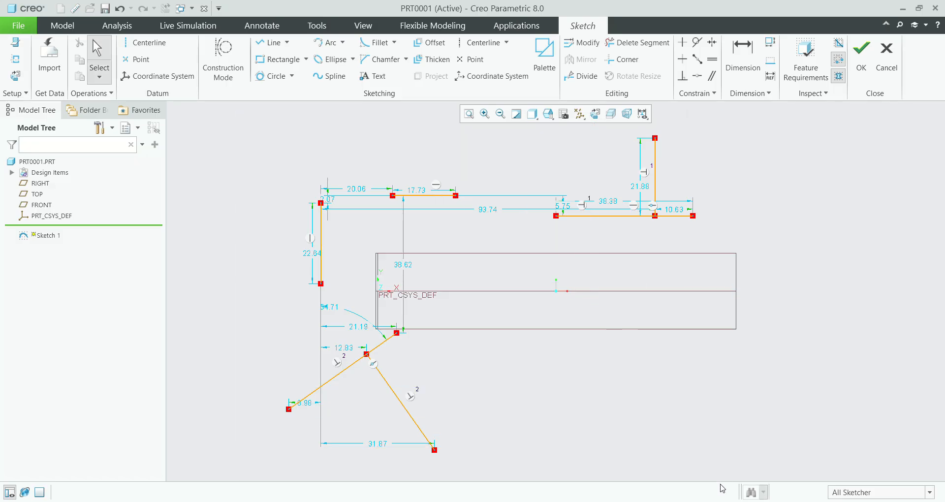
{"action": "key", "text": "Delete"}
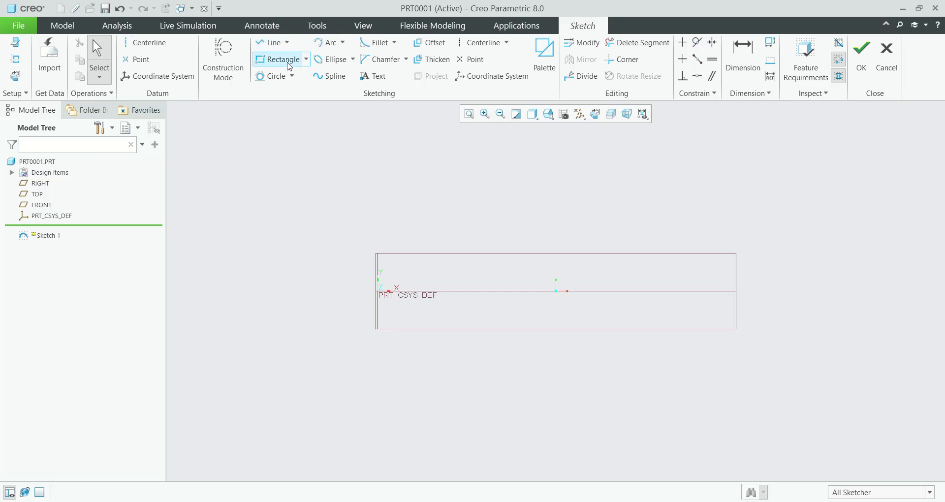
Step: Sketch a centre-point circle about 42 in diameter above and to the left of the part coordinate system
{"action": "left_click", "coordinate": [274, 76]}
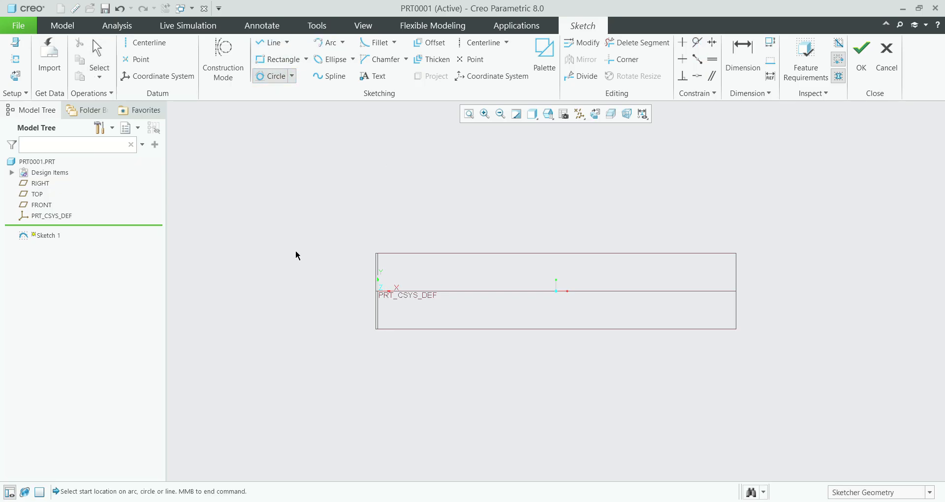
{"action": "left_click", "coordinate": [292, 76]}
{"action": "left_click", "coordinate": [285, 92]}
{"action": "left_click", "coordinate": [277, 218]}
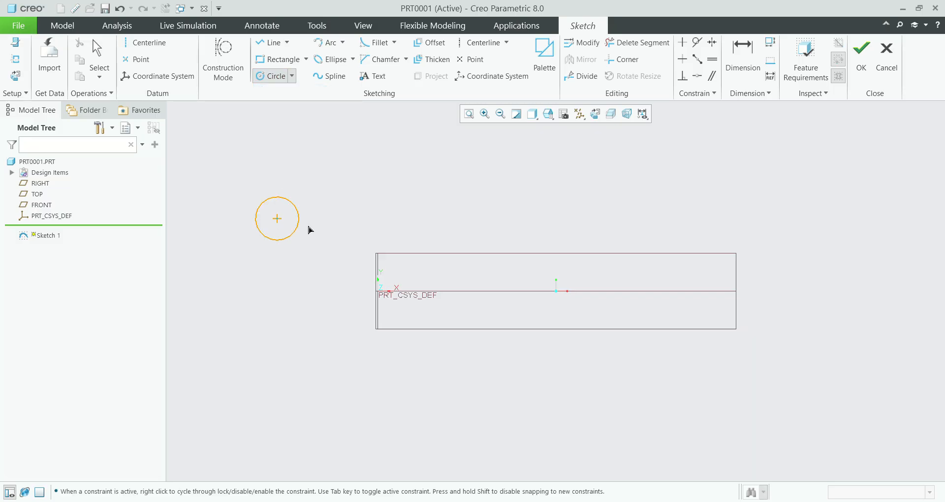
{"action": "left_click", "coordinate": [353, 219]}
{"action": "middle_click", "coordinate": [353, 218]}
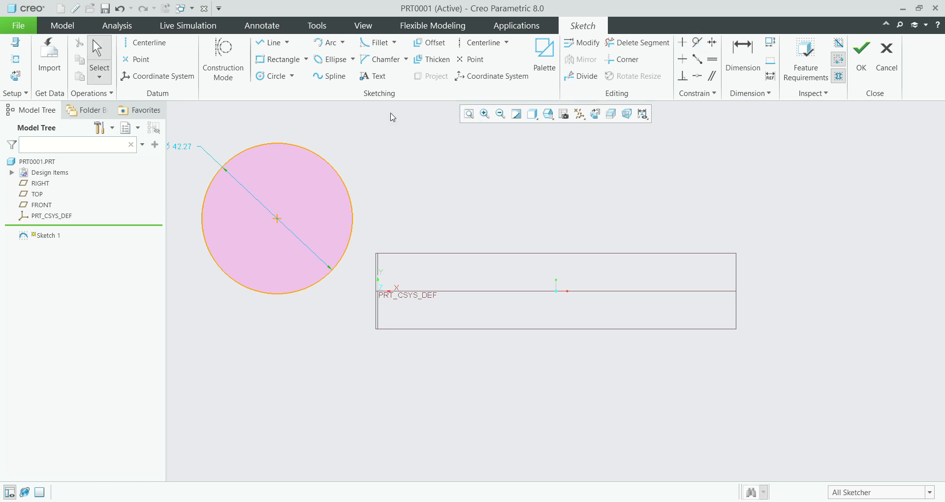
Step: Sketch a downward-sloping line about 42 long that cuts across the circle's upper-right side
{"action": "left_click", "coordinate": [271, 42]}
{"action": "left_click", "coordinate": [274, 121]}
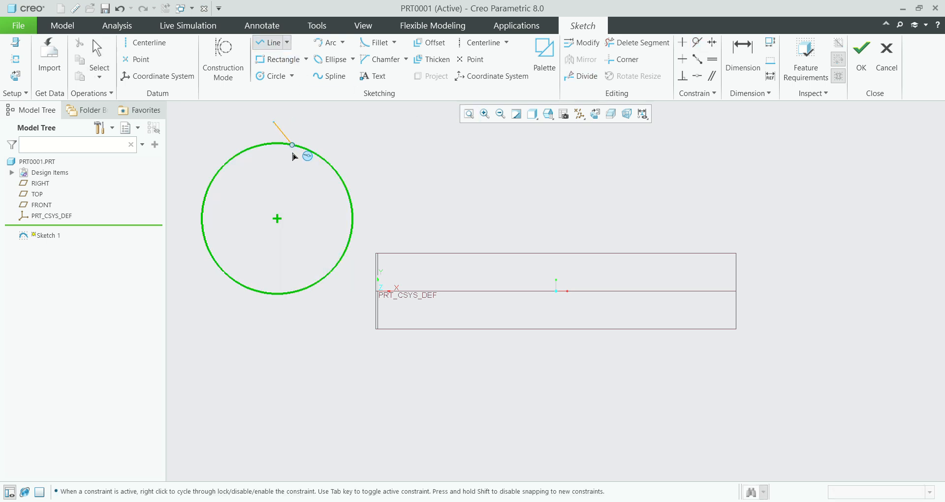
{"action": "left_click", "coordinate": [383, 228]}
{"action": "middle_click", "coordinate": [383, 228]}
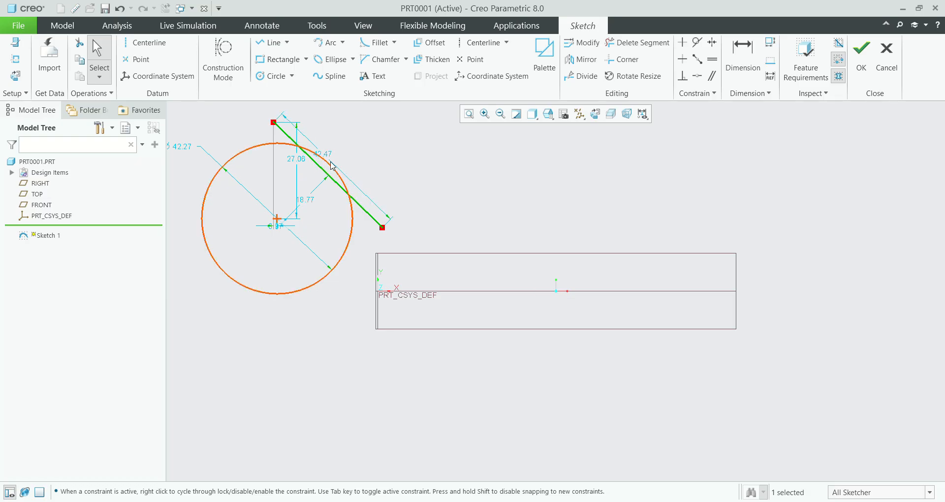
{"action": "left_click", "coordinate": [383, 163]}
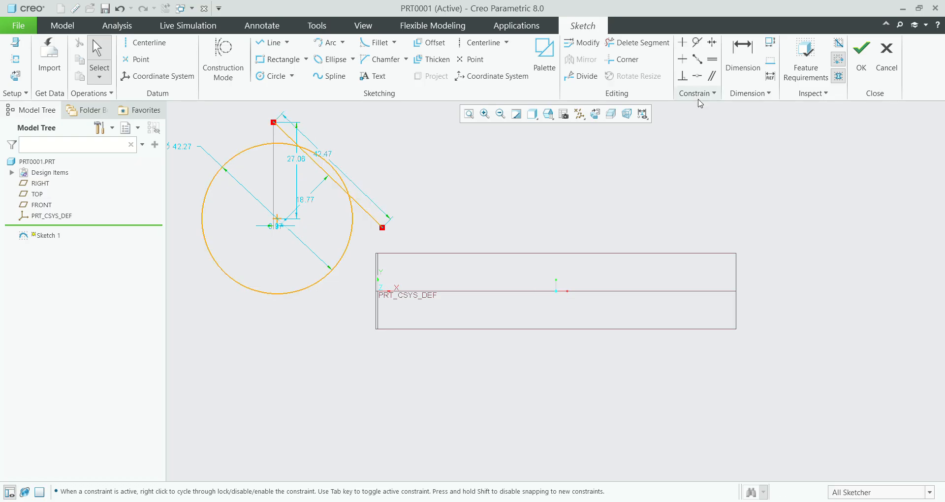
Step: Constrain the sloping line to be tangent to the circle
{"action": "left_click", "coordinate": [697, 43]}
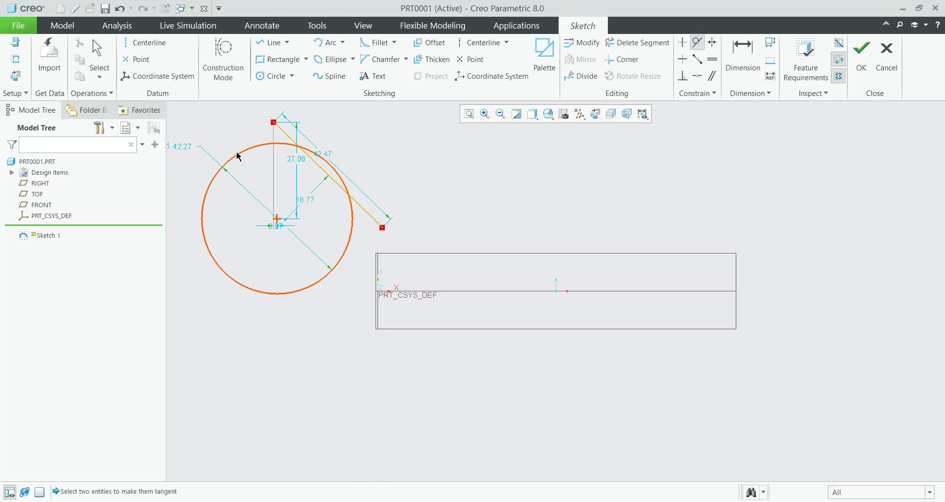
{"action": "left_click", "coordinate": [260, 146]}
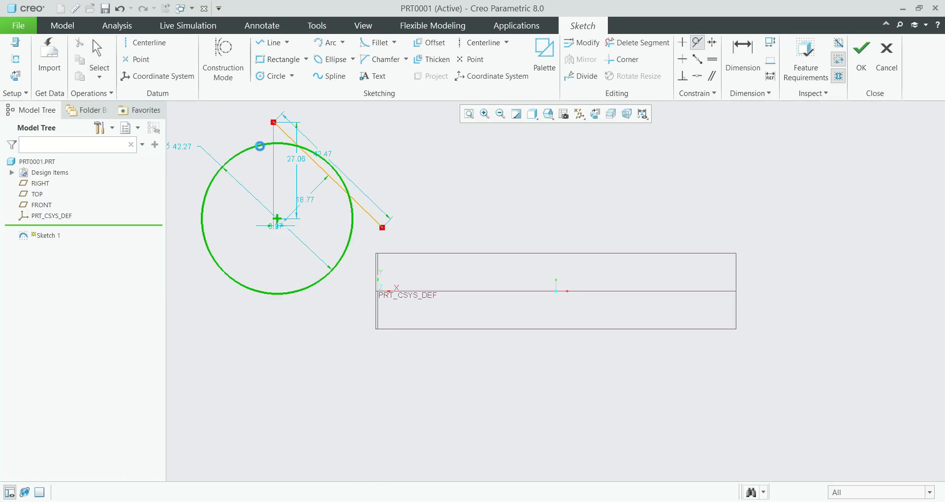
{"action": "left_click", "coordinate": [286, 134]}
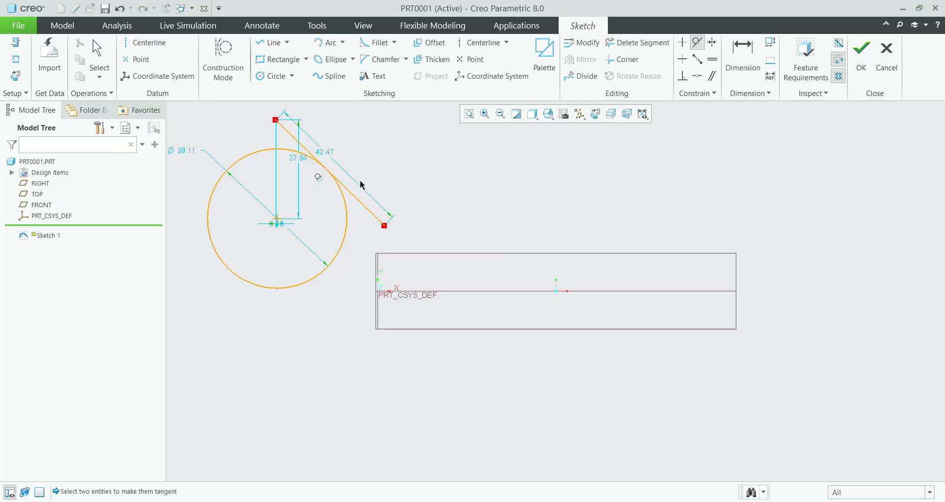
Step: Examine up close how the line touches the circle and where its tangency symbol sits
{"action": "scroll", "coordinate": [319, 173], "scroll_direction": "down", "scroll_amount": 2}
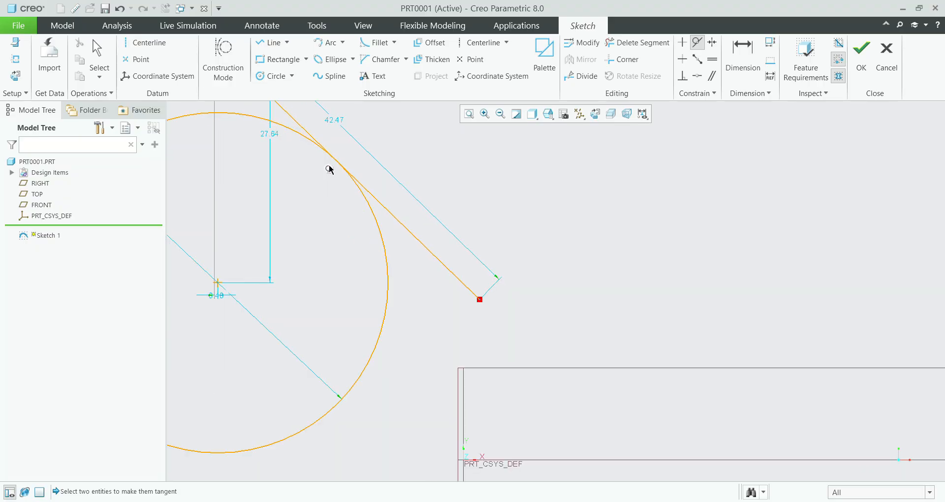
{"action": "scroll", "coordinate": [330, 173], "scroll_direction": "down", "scroll_amount": 3}
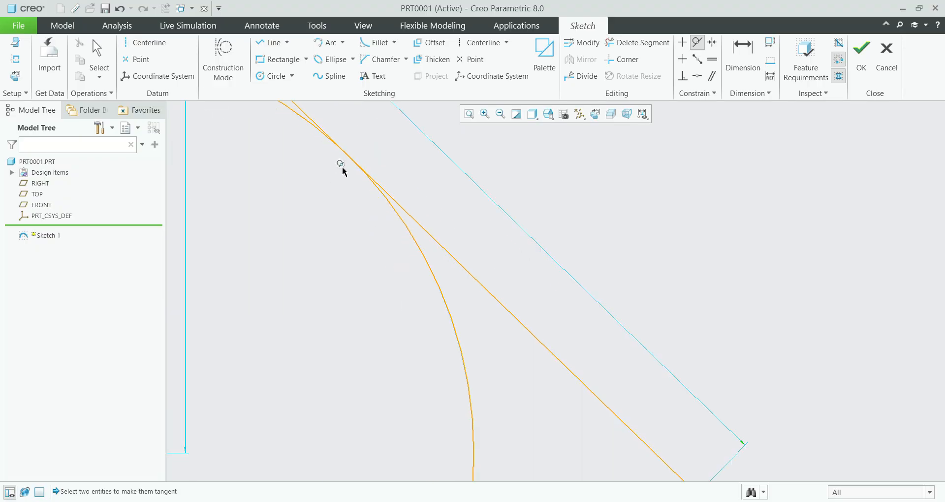
{"action": "scroll", "coordinate": [344, 179], "scroll_direction": "up", "scroll_amount": 7}
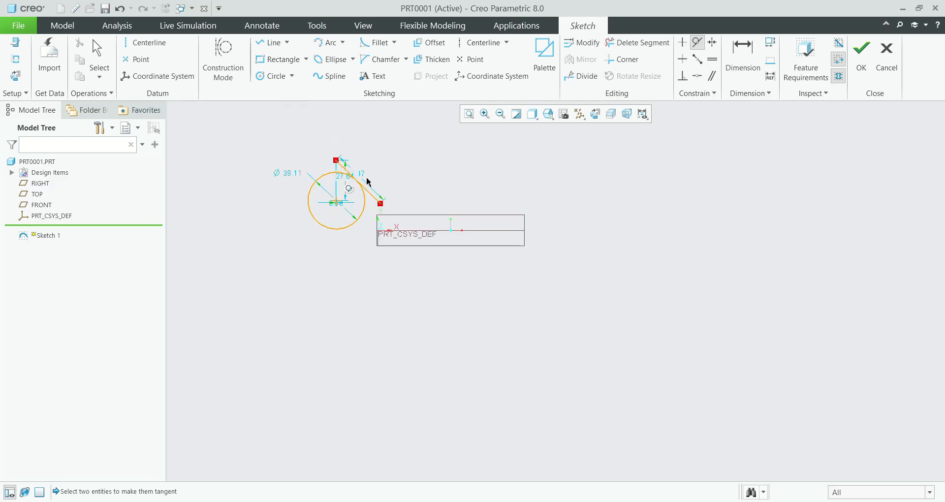
{"action": "scroll", "coordinate": [363, 193], "scroll_direction": "down", "scroll_amount": 4}
{"action": "scroll", "coordinate": [363, 193], "scroll_direction": "down", "scroll_amount": 1}
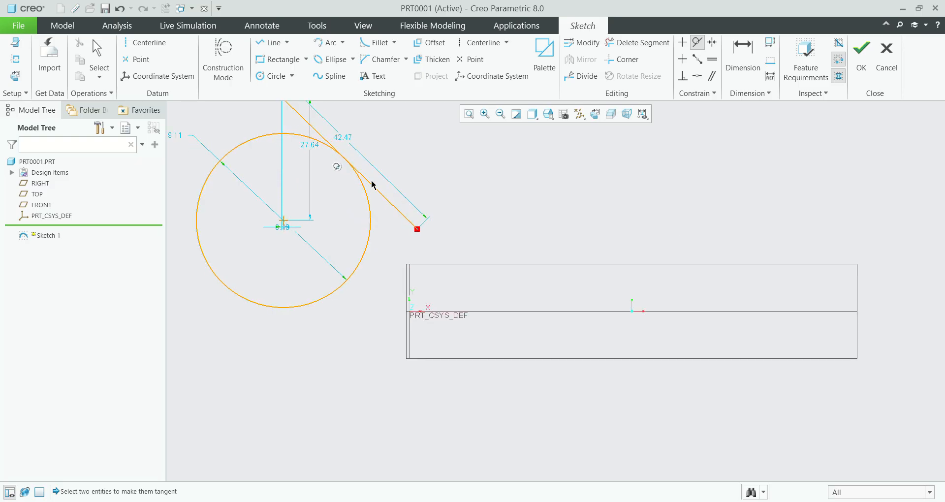
{"action": "scroll", "coordinate": [367, 195], "scroll_direction": "up", "scroll_amount": 2}
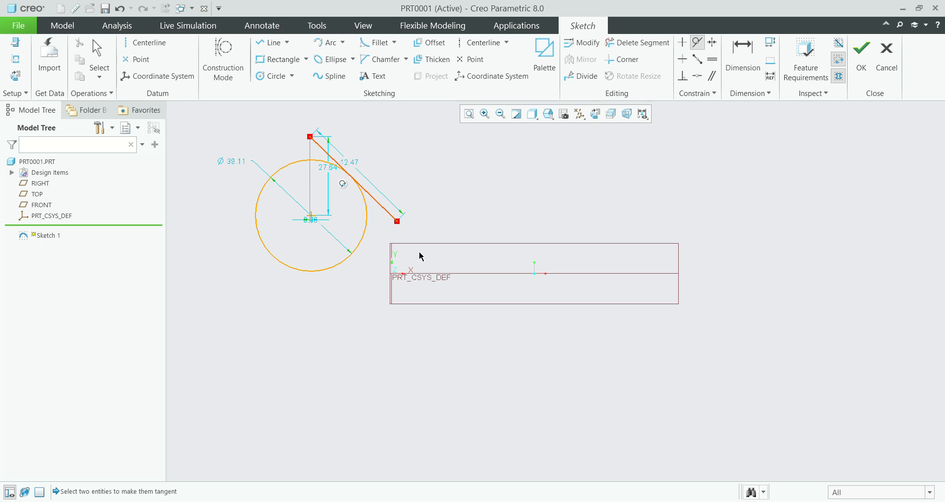
{"action": "scroll", "coordinate": [342, 170], "scroll_direction": "down", "scroll_amount": 1}
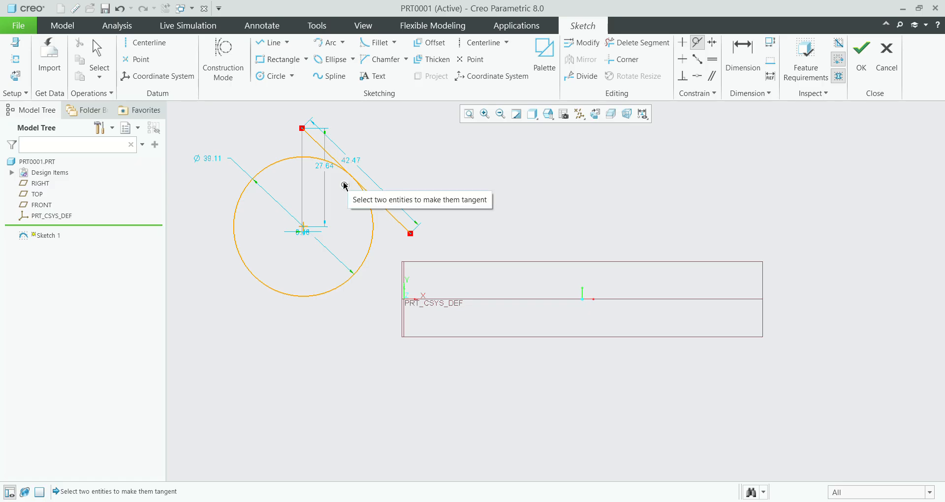
{"action": "scroll", "coordinate": [345, 186], "scroll_direction": "up", "scroll_amount": 2}
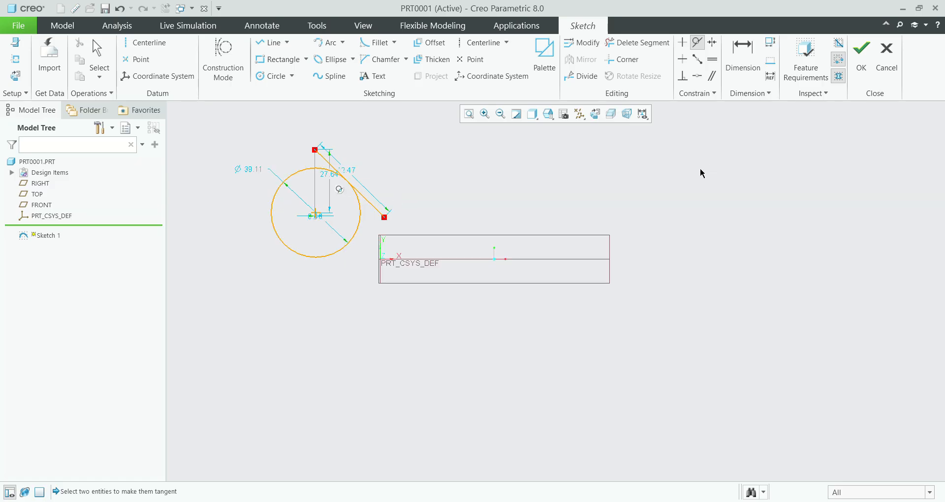
{"action": "left_click", "coordinate": [697, 59]}
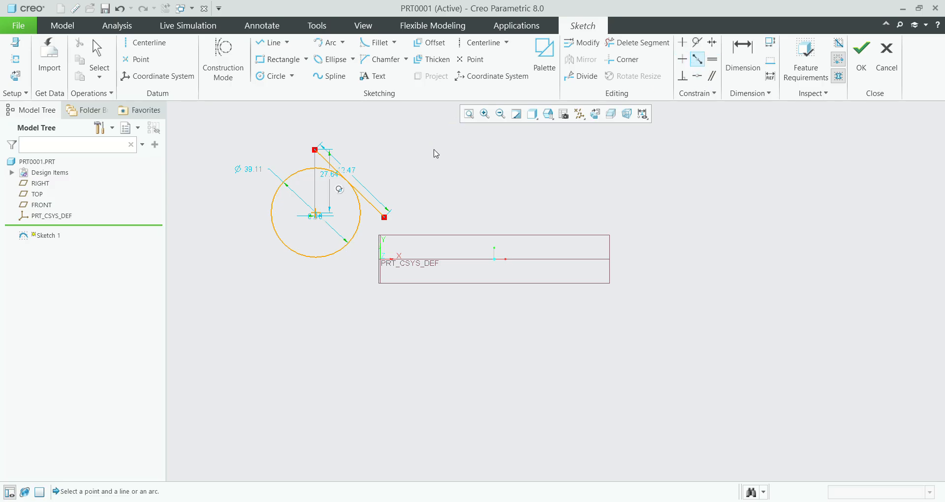
{"action": "scroll", "coordinate": [439, 150], "scroll_direction": "down", "scroll_amount": 1}
{"action": "scroll", "coordinate": [340, 193], "scroll_direction": "down", "scroll_amount": 3}
{"action": "left_click", "coordinate": [327, 199]}
{"action": "scroll", "coordinate": [325, 201], "scroll_direction": "up", "scroll_amount": 2}
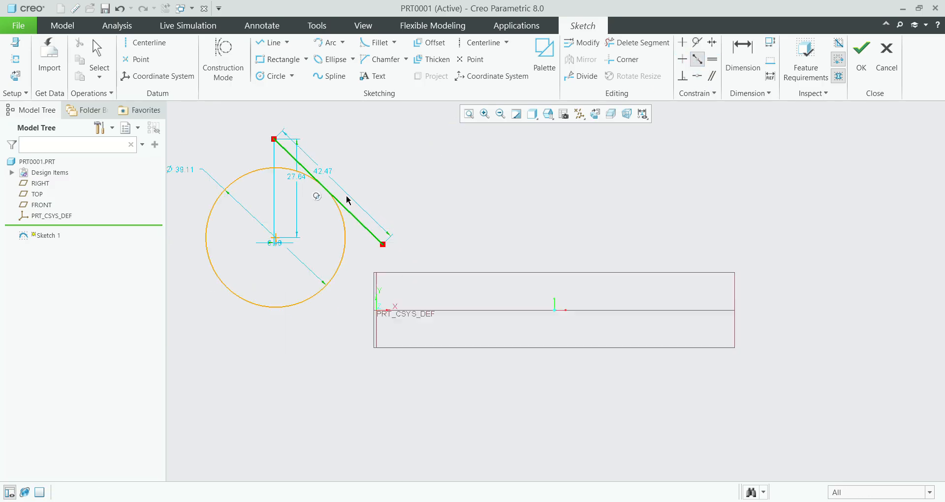
Step: Sketch a horizontal line about 68 long to the right of the circle and its tangent line
{"action": "left_click", "coordinate": [273, 42]}
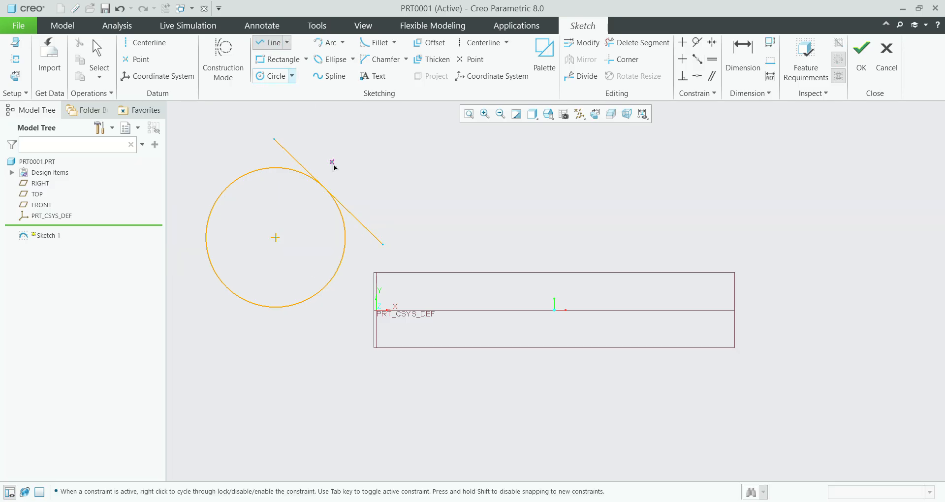
{"action": "left_click", "coordinate": [360, 185]}
{"action": "left_click", "coordinate": [603, 185]}
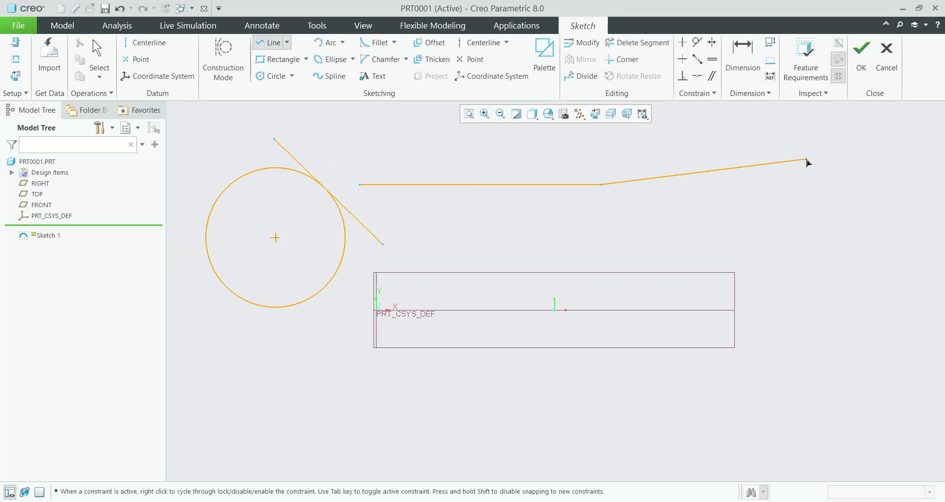
{"action": "middle_click", "coordinate": [810, 162]}
{"action": "middle_click", "coordinate": [709, 114]}
{"action": "left_click", "coordinate": [697, 59]}
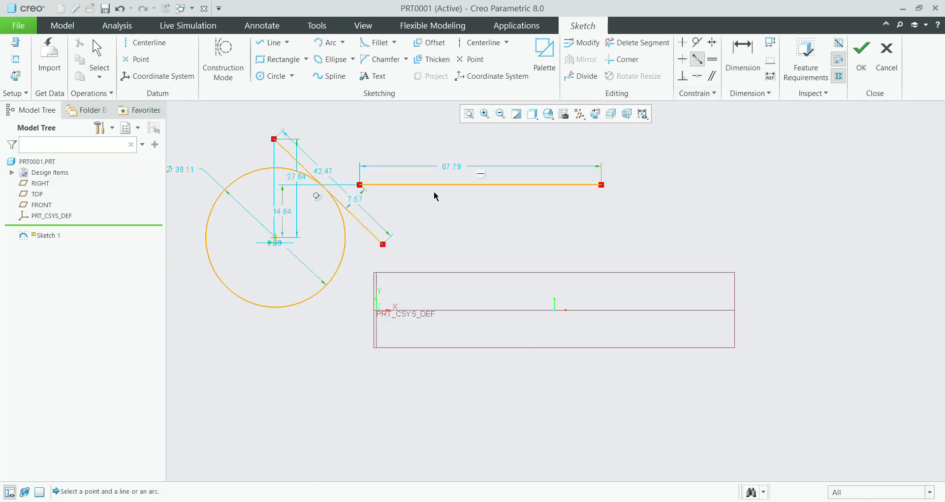
{"action": "middle_click", "coordinate": [507, 184]}
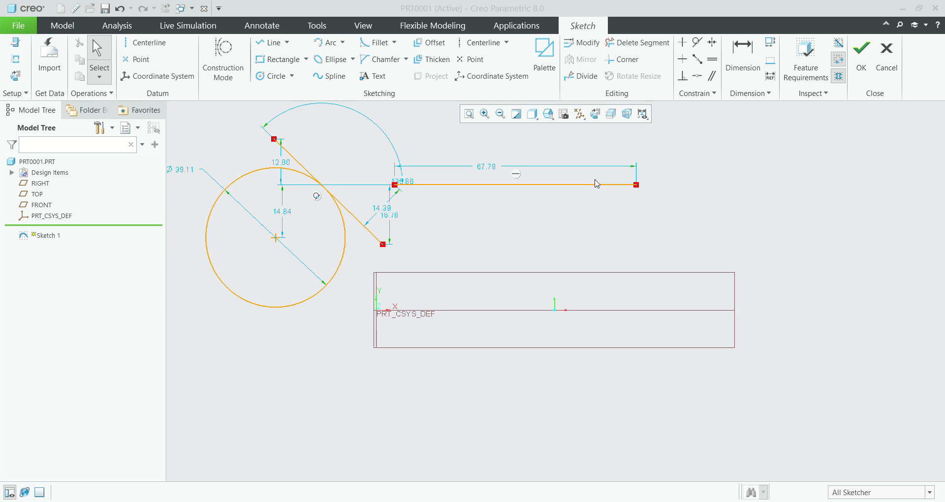
Step: Sketch a vertical line about 17 long running down from a point near the right end of the horizontal line
{"action": "left_click", "coordinate": [270, 42]}
{"action": "left_click", "coordinate": [603, 192]}
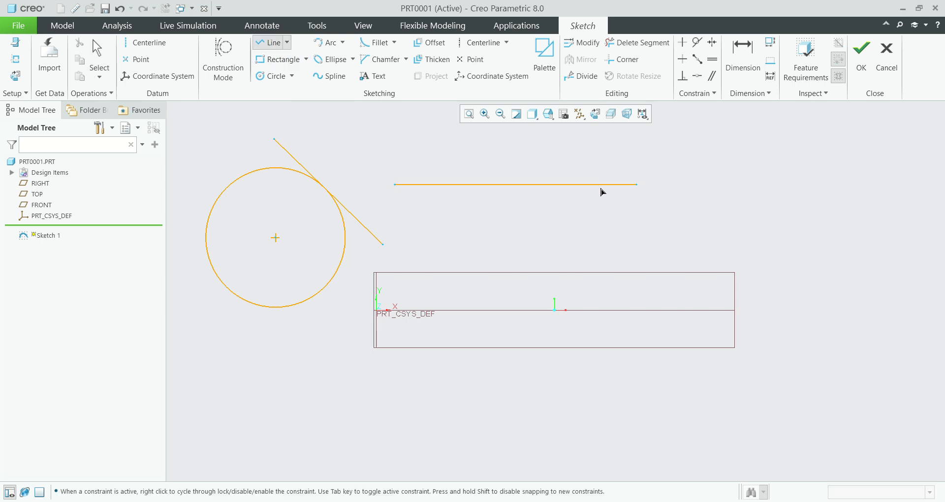
{"action": "left_click", "coordinate": [607, 252]}
{"action": "middle_click", "coordinate": [607, 252]}
{"action": "middle_click", "coordinate": [606, 249]}
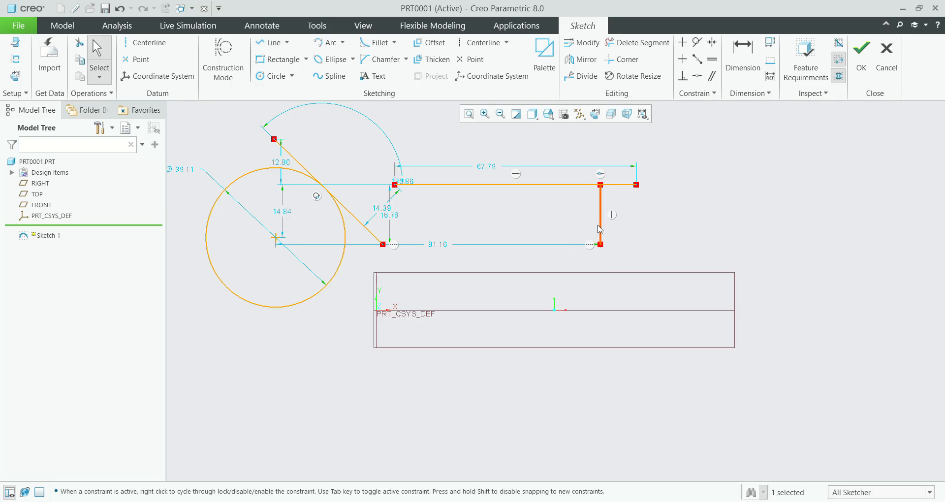
Step: Delete the Vertical constraint from the short line
{"action": "left_click", "coordinate": [612, 216]}
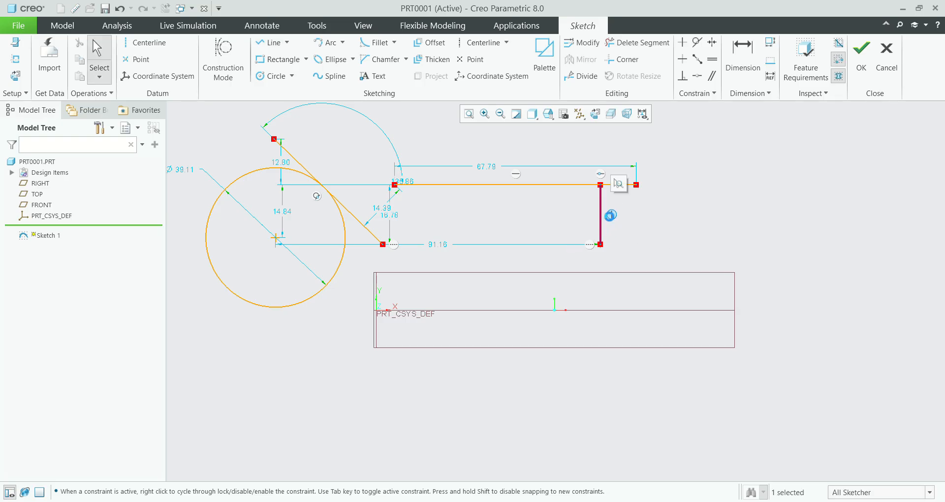
{"action": "key", "text": "Delete"}
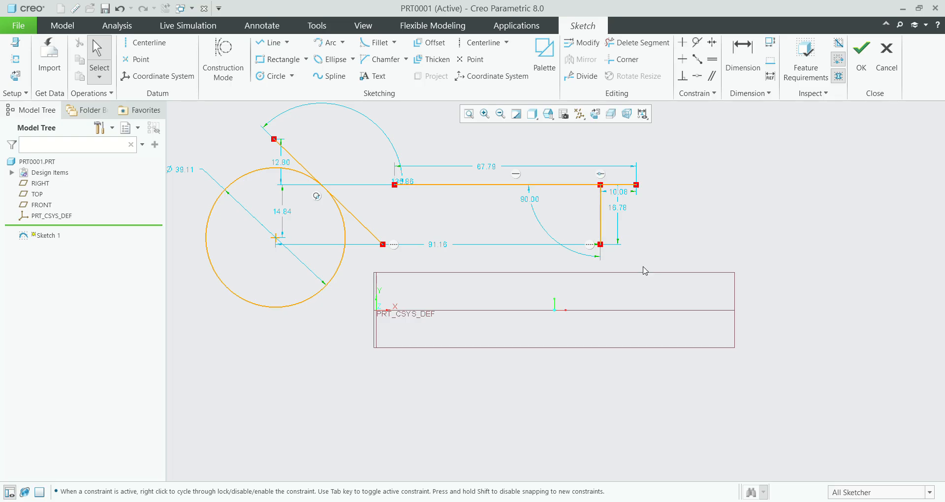
{"action": "left_click", "coordinate": [697, 59]}
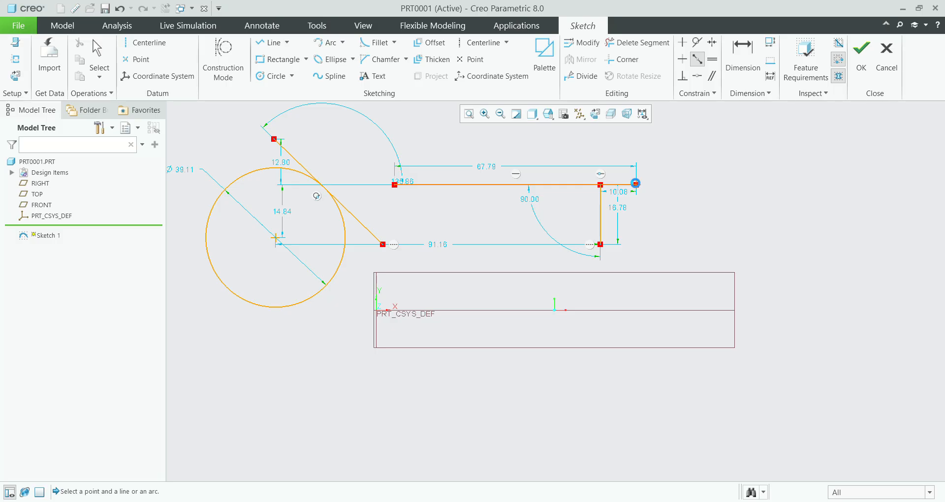
{"action": "left_click", "coordinate": [602, 198]}
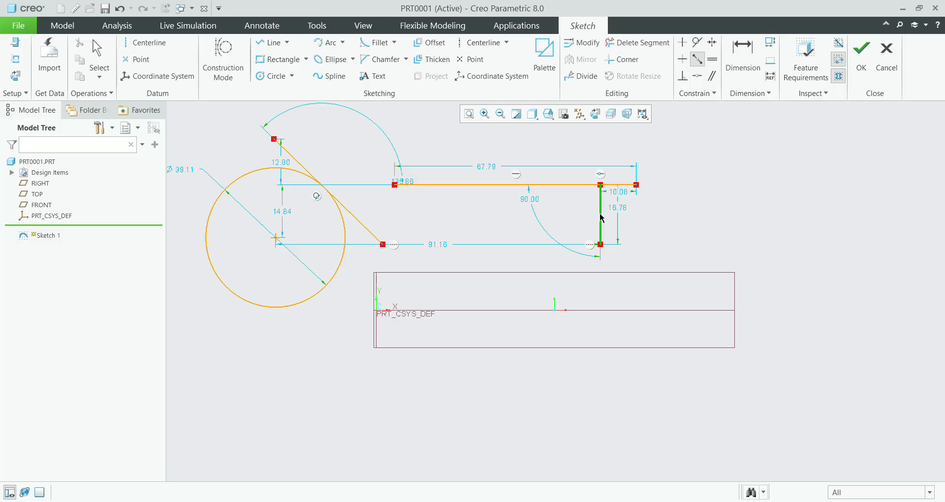
{"action": "middle_click", "coordinate": [664, 207]}
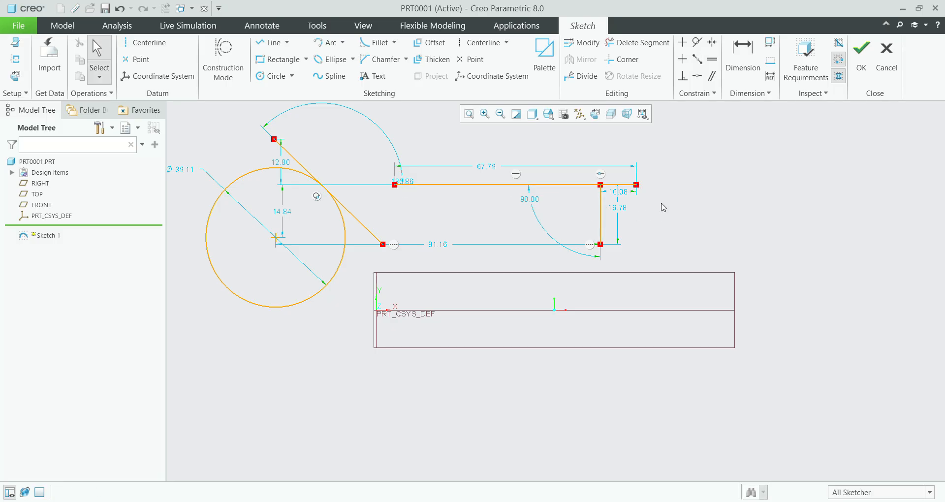
Step: Constrain the short line's lower endpoint to the midpoint of the long horizontal line
{"action": "left_click", "coordinate": [697, 60]}
{"action": "left_click", "coordinate": [423, 185]}
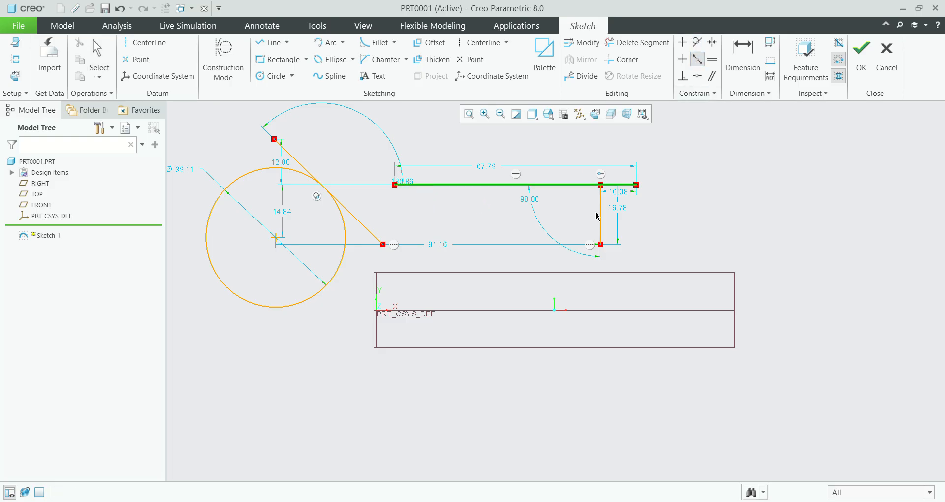
{"action": "left_click", "coordinate": [600, 243]}
{"action": "middle_click", "coordinate": [601, 246]}
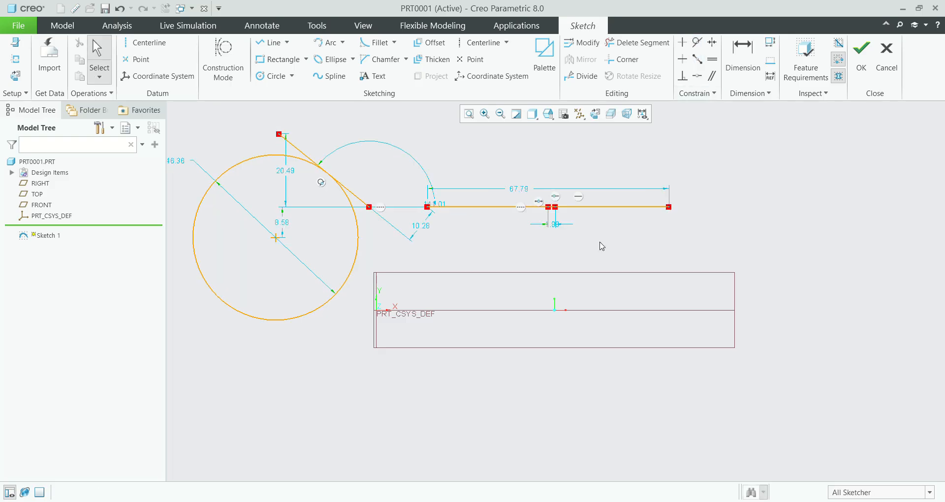
Step: Delete the long horizontal line and the short line that lies on it
{"action": "scroll", "coordinate": [556, 213], "scroll_direction": "down", "scroll_amount": 8}
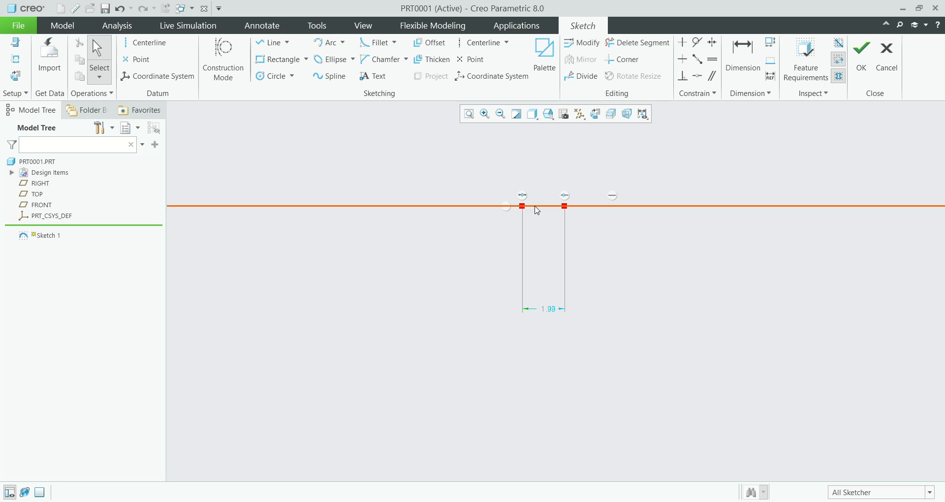
{"action": "left_click", "coordinate": [538, 209]}
{"action": "scroll", "coordinate": [541, 211], "scroll_direction": "up", "scroll_amount": 5}
{"action": "scroll", "coordinate": [566, 215], "scroll_direction": "down", "scroll_amount": 2}
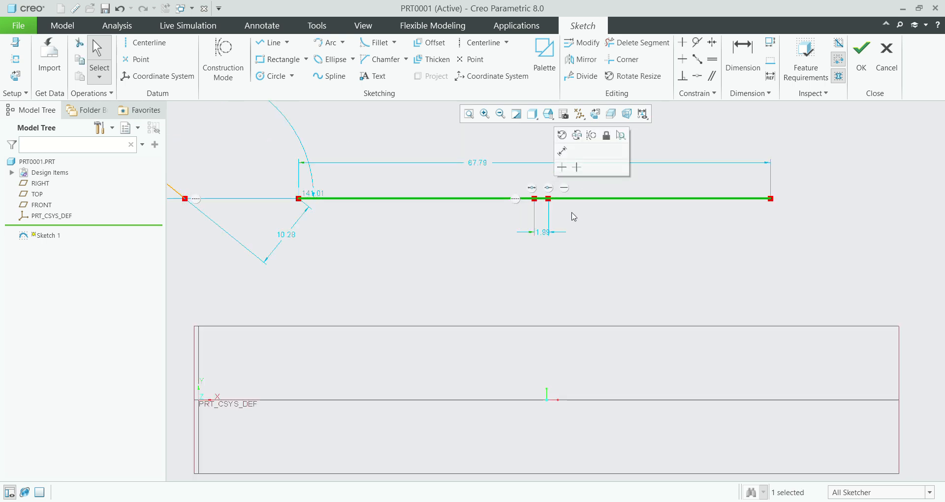
{"action": "scroll", "coordinate": [572, 214], "scroll_direction": "up", "scroll_amount": 2}
{"action": "scroll", "coordinate": [573, 209], "scroll_direction": "down", "scroll_amount": 4}
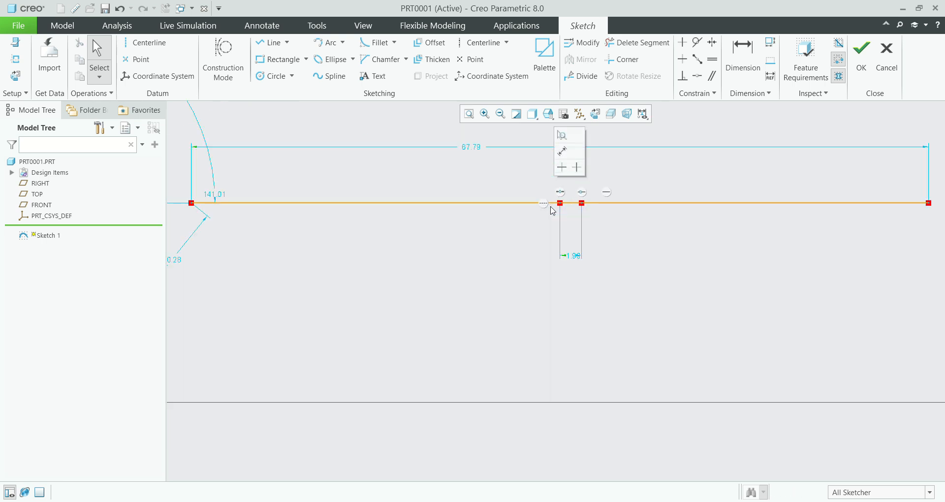
{"action": "left_click", "coordinate": [575, 208]}
{"action": "key", "text": "Delete"}
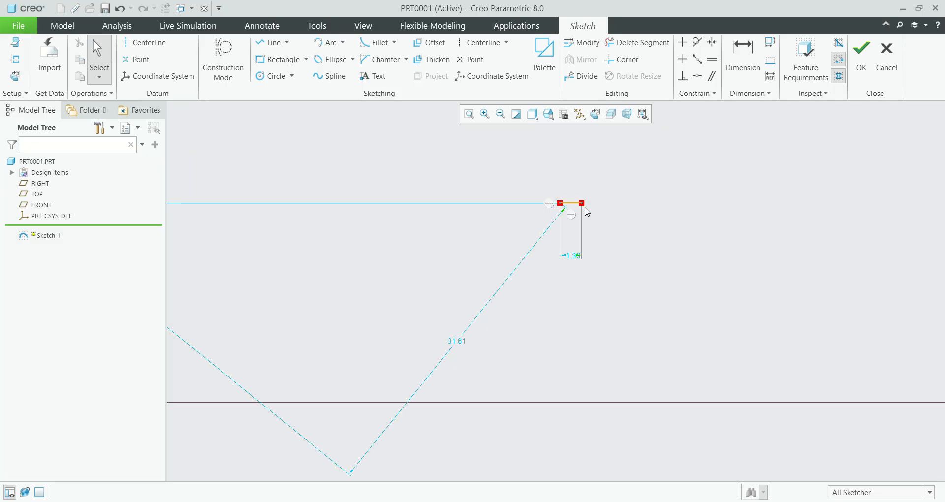
{"action": "scroll", "coordinate": [584, 209], "scroll_direction": "down", "scroll_amount": 1}
{"action": "left_click", "coordinate": [574, 205]}
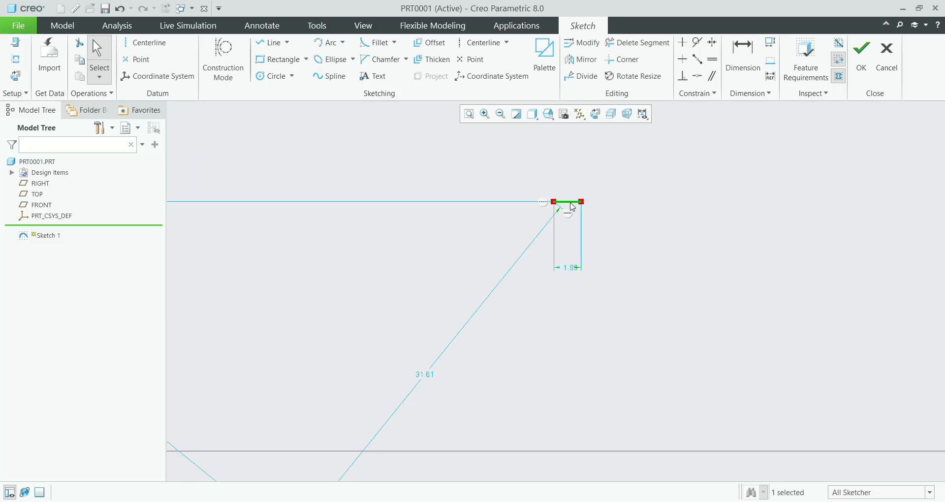
{"action": "key", "text": "Delete"}
Step: Sketch a slightly sloped line about 55 long to the right of the circle and constrain it horizontal
{"action": "scroll", "coordinate": [570, 205], "scroll_direction": "up", "scroll_amount": 5}
{"action": "left_click", "coordinate": [267, 41]}
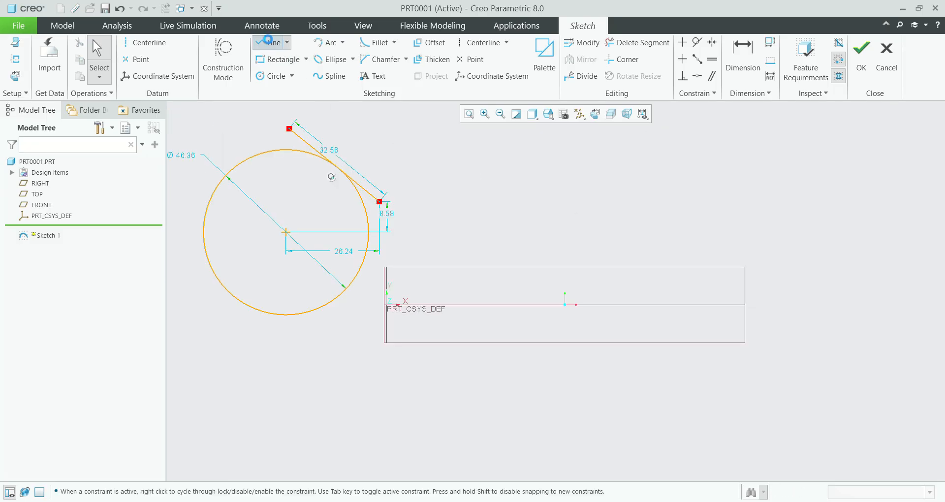
{"action": "left_click", "coordinate": [508, 164]}
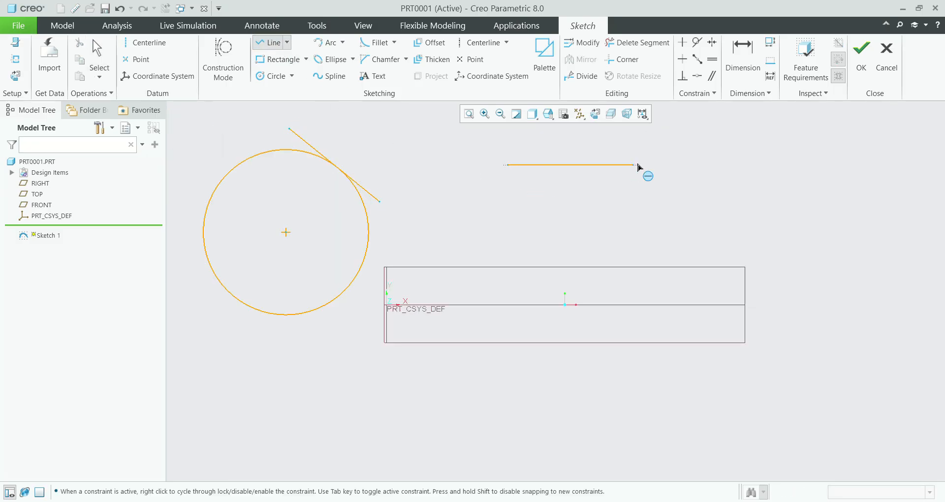
{"action": "left_click", "coordinate": [704, 156]}
{"action": "middle_click", "coordinate": [704, 155]}
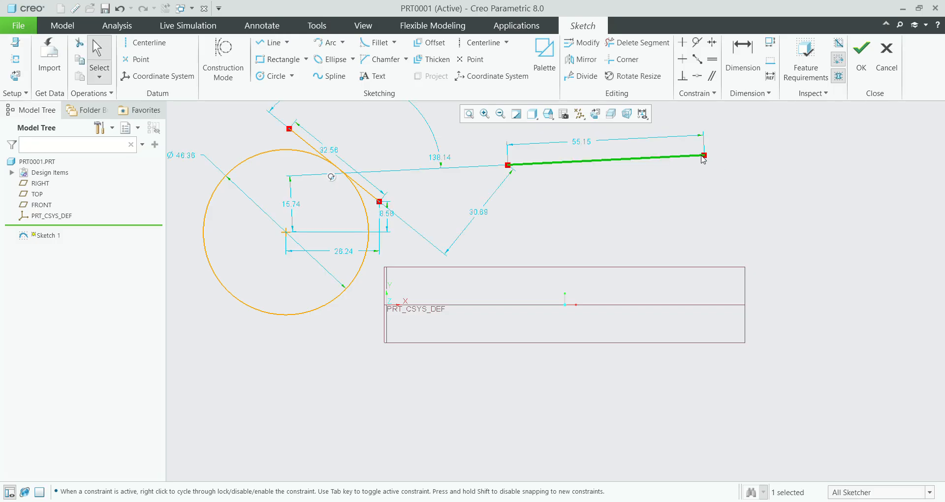
{"action": "left_click", "coordinate": [683, 60]}
{"action": "left_click", "coordinate": [634, 158]}
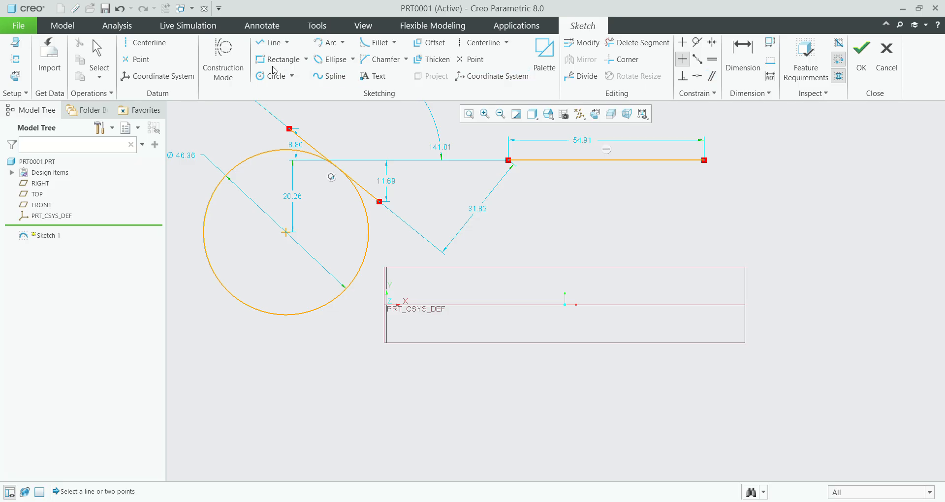
Step: Sketch a vertical line about 12 long running down from a point near the left end of the horizontal line
{"action": "left_click", "coordinate": [270, 42]}
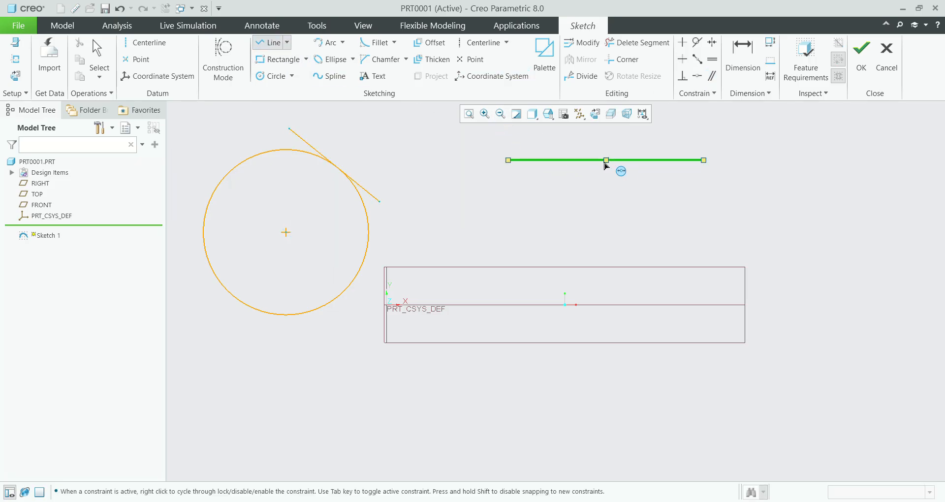
{"action": "left_click", "coordinate": [551, 160]}
{"action": "left_click", "coordinate": [550, 202]}
{"action": "middle_click", "coordinate": [551, 201]}
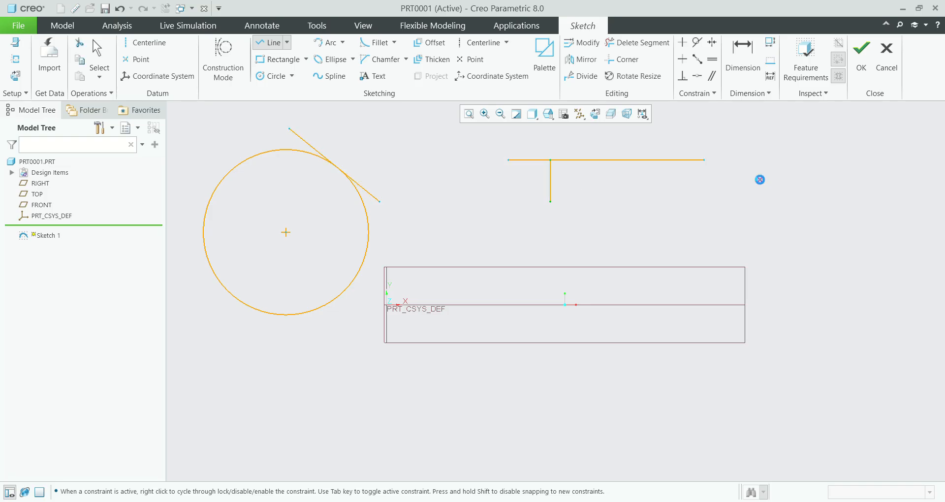
{"action": "middle_click", "coordinate": [759, 177]}
Step: Try a Midpoint constraint between the short vertical line and the horizontal line's left endpoint, resolving the conflict by deleting the MidPoint constraint
{"action": "left_click", "coordinate": [697, 59]}
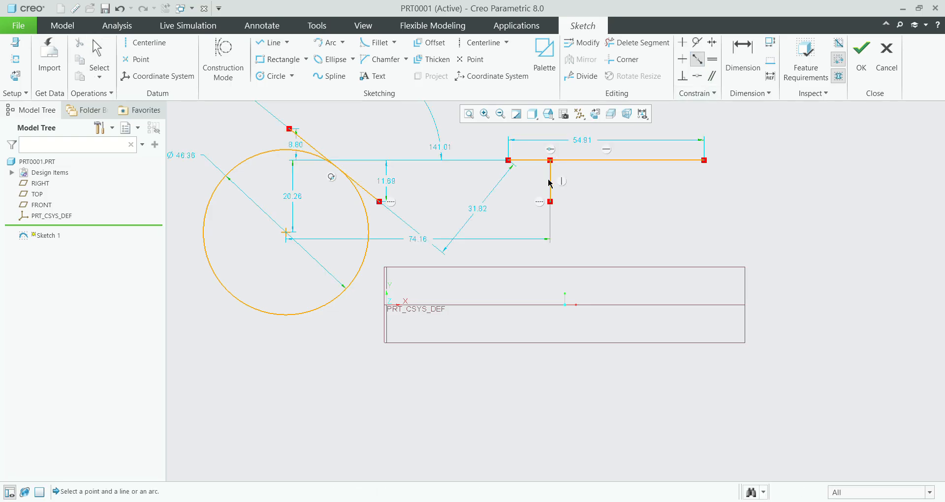
{"action": "left_click", "coordinate": [550, 183]}
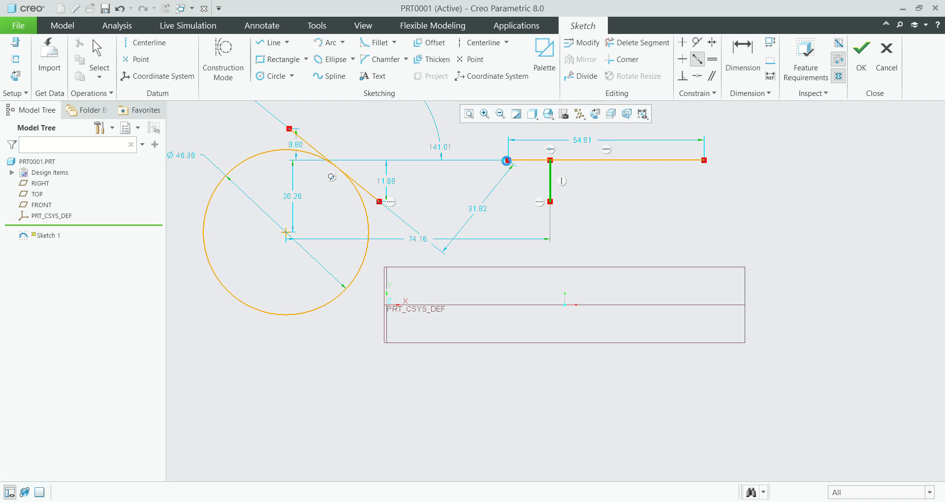
{"action": "left_click", "coordinate": [510, 160]}
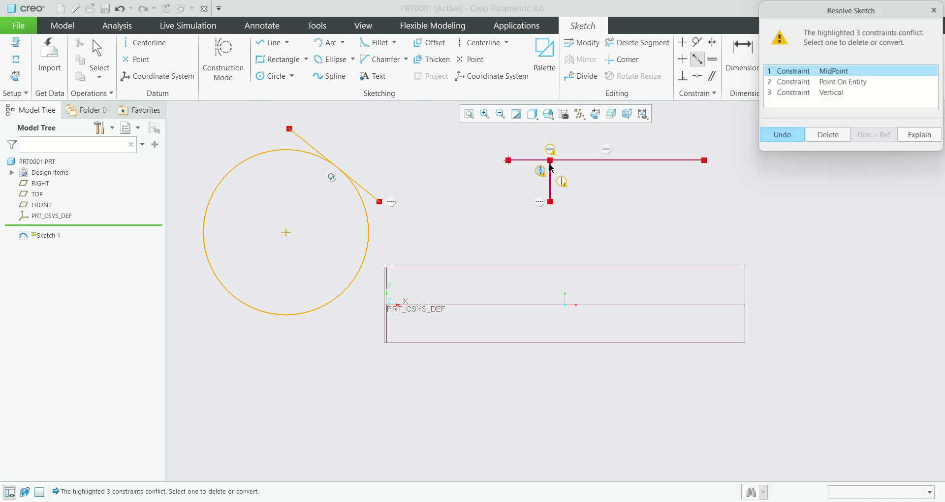
{"action": "left_click", "coordinate": [836, 139]}
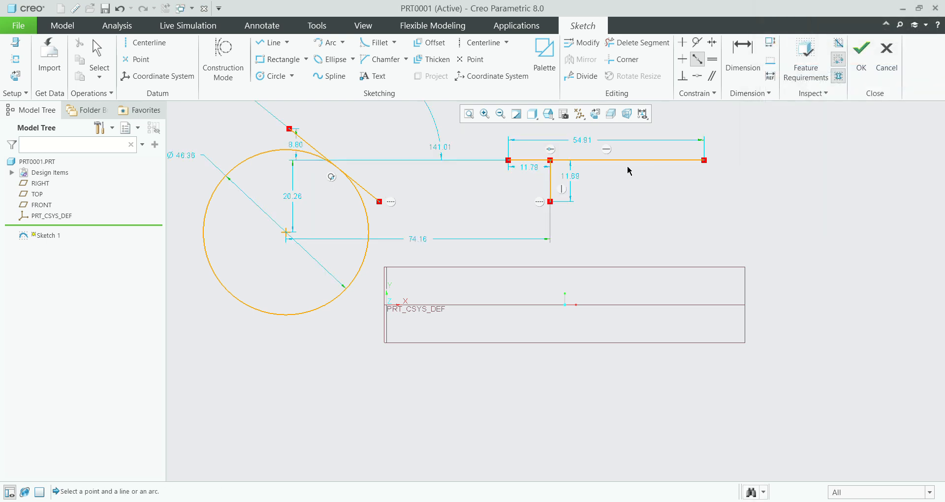
Step: Delete the Point On Entity constraint that joins the short vertical line to the horizontal line
{"action": "middle_click", "coordinate": [552, 151]}
{"action": "left_click", "coordinate": [551, 149]}
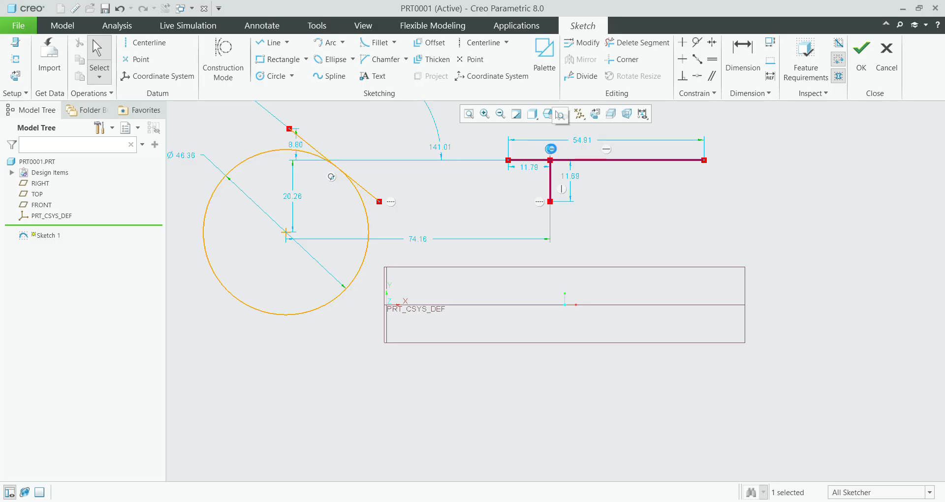
{"action": "key", "text": "Delete"}
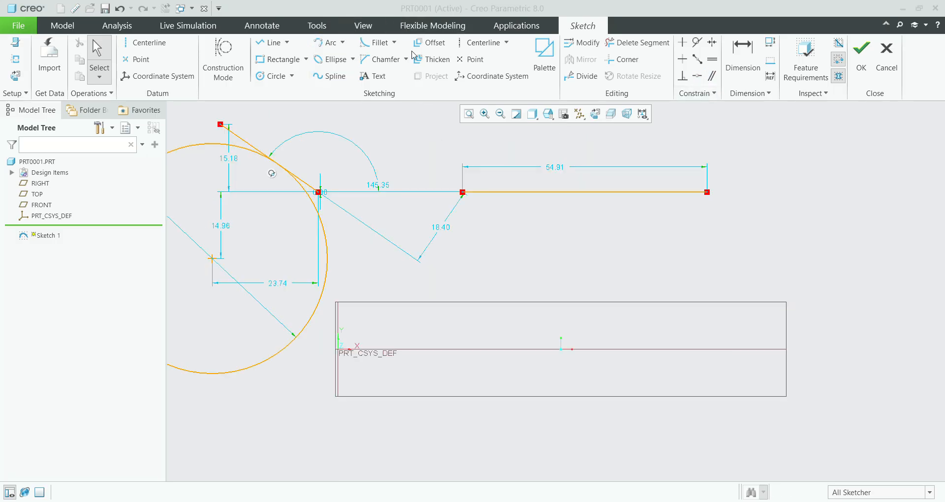
Step: Sketch a vertical line about 6 long running down from the horizontal line near its left end
{"action": "scroll", "coordinate": [517, 205], "scroll_direction": "down", "scroll_amount": 3}
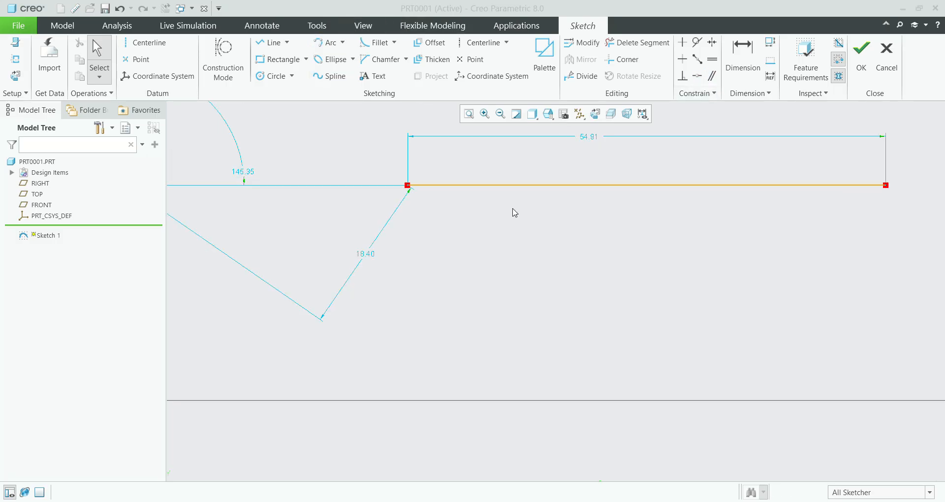
{"action": "scroll", "coordinate": [449, 229], "scroll_direction": "up", "scroll_amount": 3}
{"action": "left_click", "coordinate": [270, 43]}
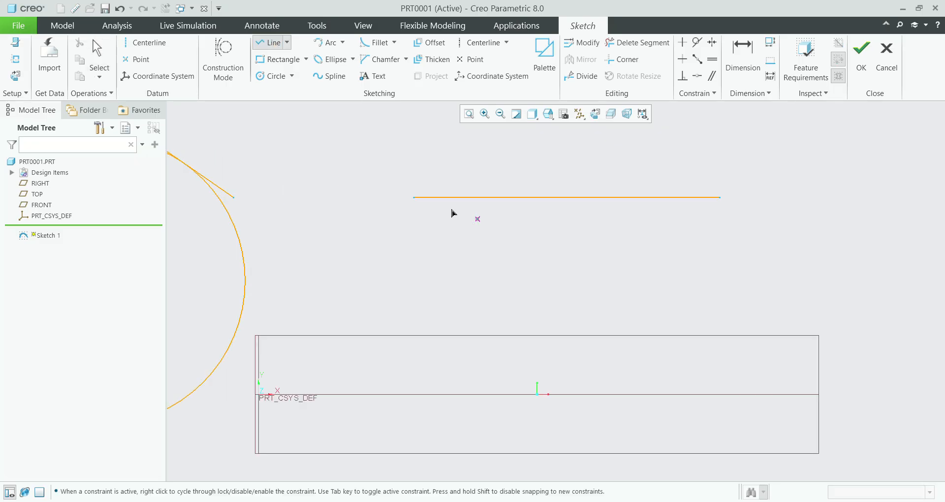
{"action": "scroll", "coordinate": [453, 211], "scroll_direction": "down", "scroll_amount": 1}
{"action": "left_click", "coordinate": [461, 192]}
{"action": "left_click", "coordinate": [462, 232]}
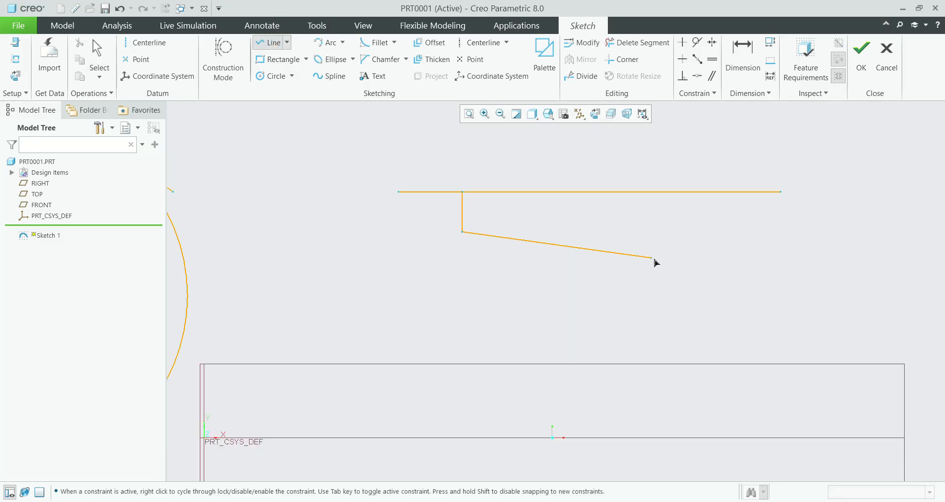
{"action": "middle_click", "coordinate": [652, 269]}
{"action": "middle_click", "coordinate": [652, 269]}
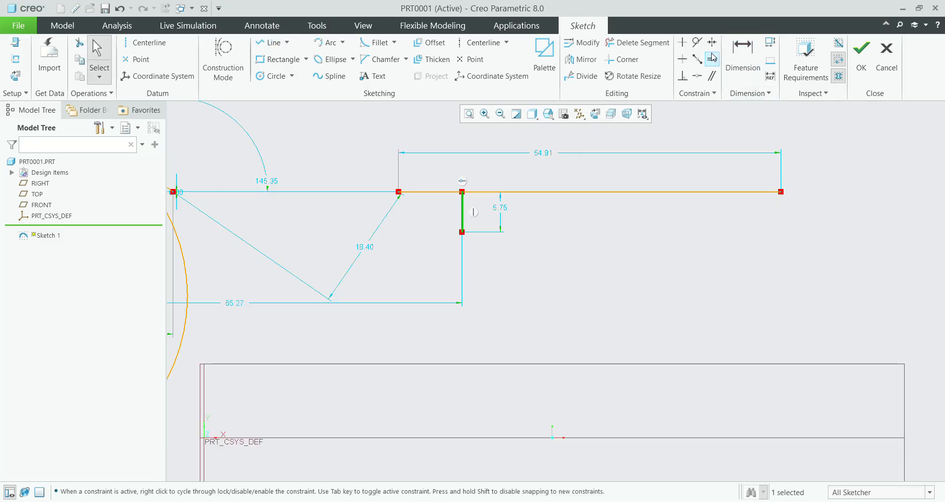
Step: Try a Midpoint constraint between the horizontal line and the short line's lower endpoint, and undo it in the conflict resolution
{"action": "left_click", "coordinate": [697, 59]}
{"action": "left_click", "coordinate": [435, 193]}
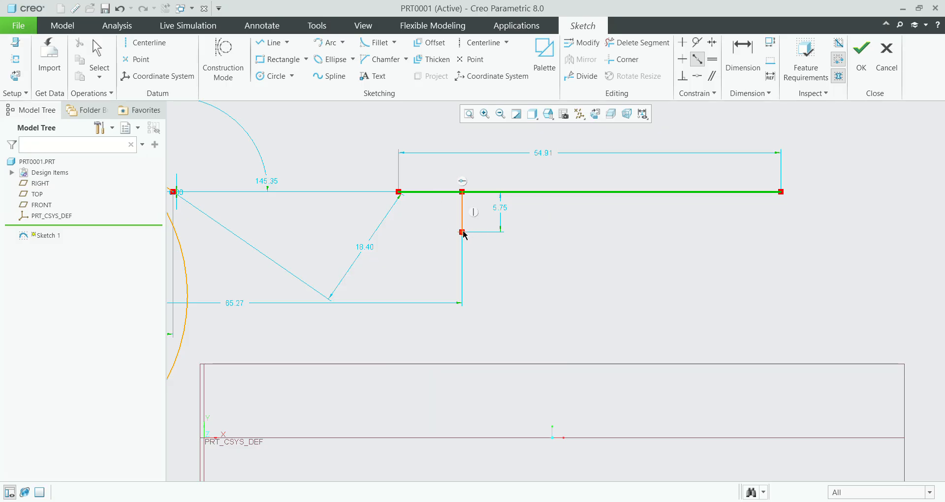
{"action": "left_click", "coordinate": [463, 232]}
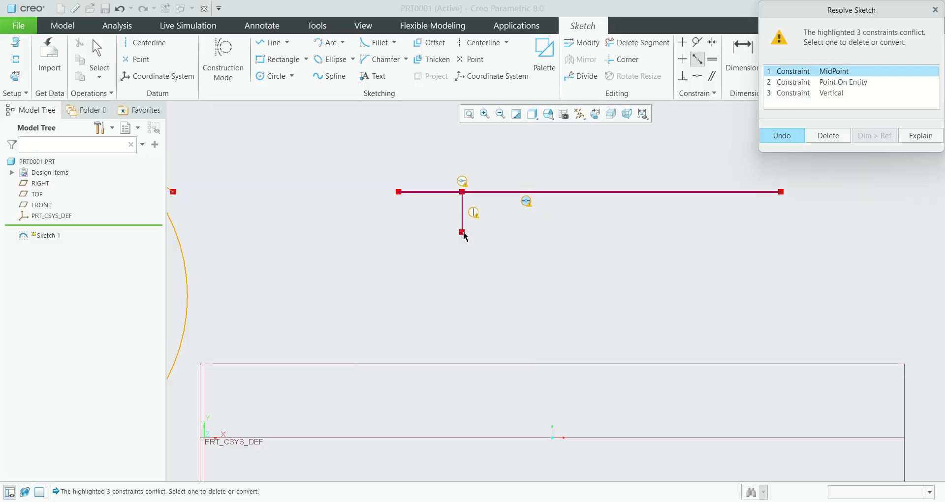
{"action": "left_click", "coordinate": [798, 135]}
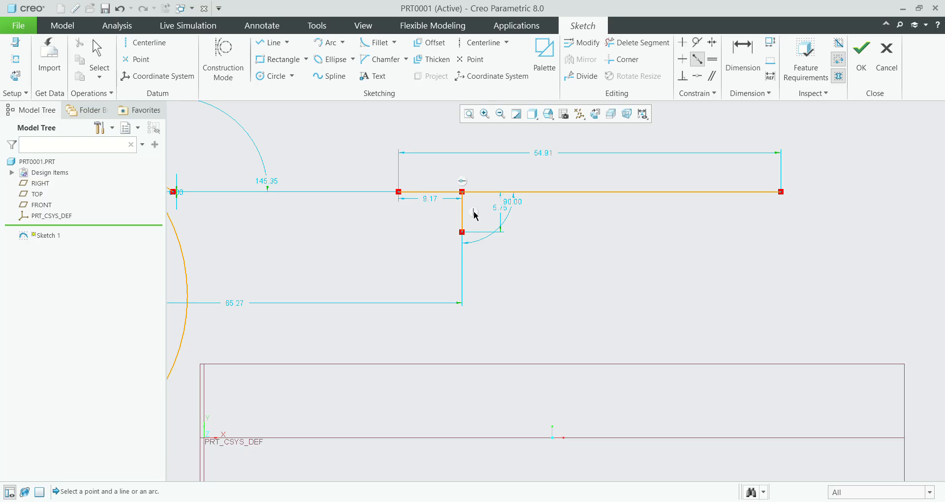
{"action": "middle_click", "coordinate": [507, 235]}
Step: Delete the short line's Vertical constraint and constrain its lower endpoint to the midpoint of the long line
{"action": "left_click", "coordinate": [475, 212]}
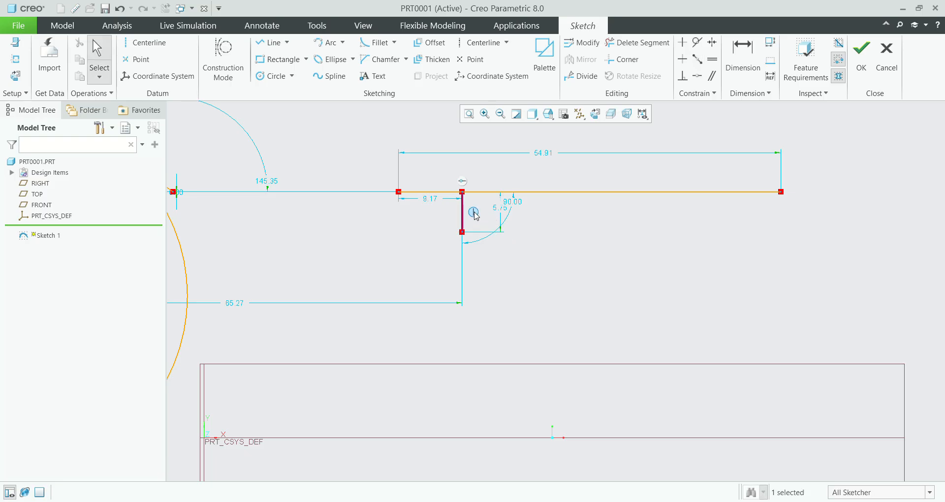
{"action": "key", "text": "Delete"}
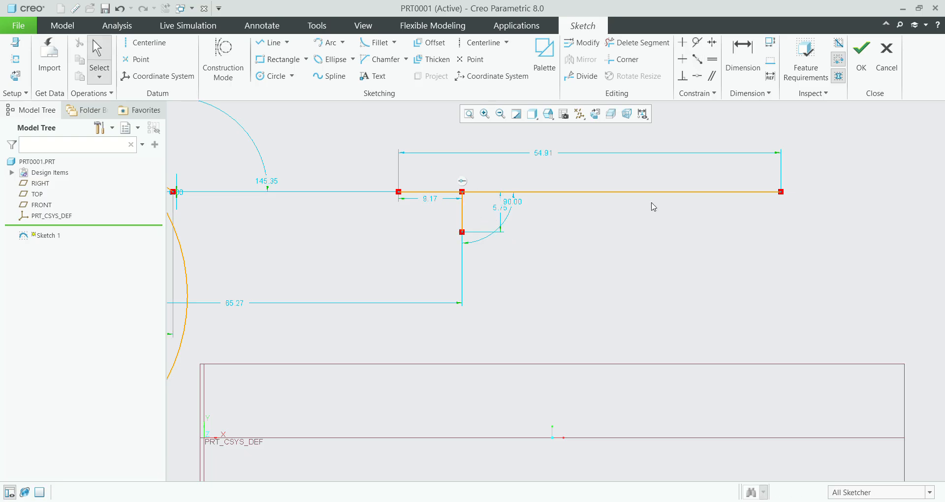
{"action": "left_click", "coordinate": [697, 59]}
{"action": "left_click", "coordinate": [430, 198]}
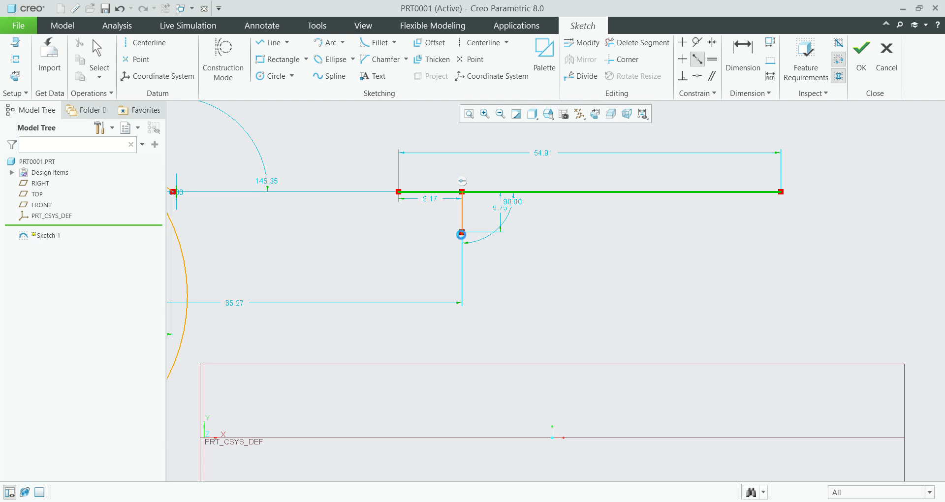
{"action": "left_click", "coordinate": [462, 233]}
{"action": "scroll", "coordinate": [539, 210], "scroll_direction": "down", "scroll_amount": 5}
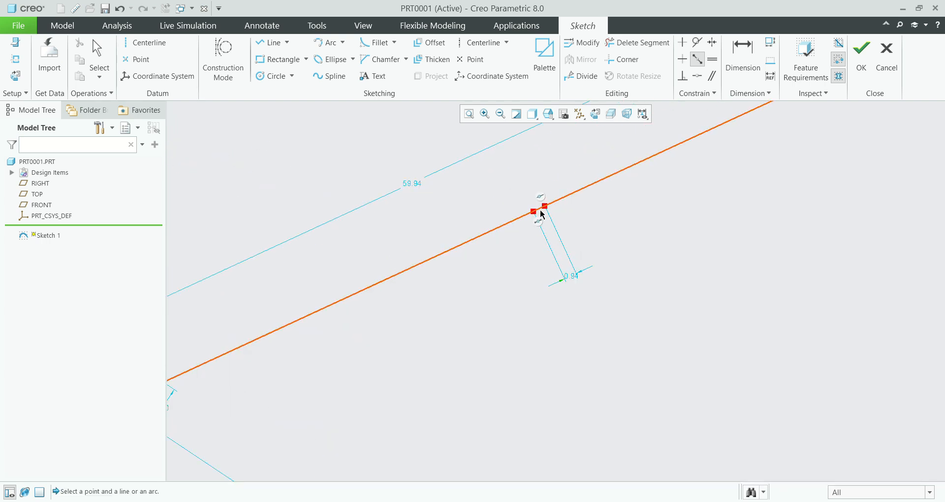
{"action": "scroll", "coordinate": [544, 213], "scroll_direction": "up", "scroll_amount": 6}
{"action": "scroll", "coordinate": [591, 237], "scroll_direction": "down", "scroll_amount": 3}
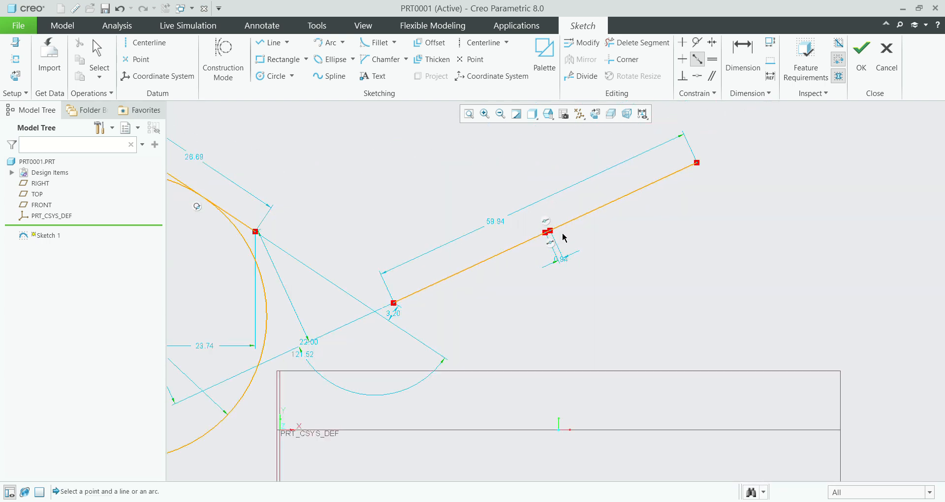
{"action": "scroll", "coordinate": [612, 276], "scroll_direction": "up", "scroll_amount": 3}
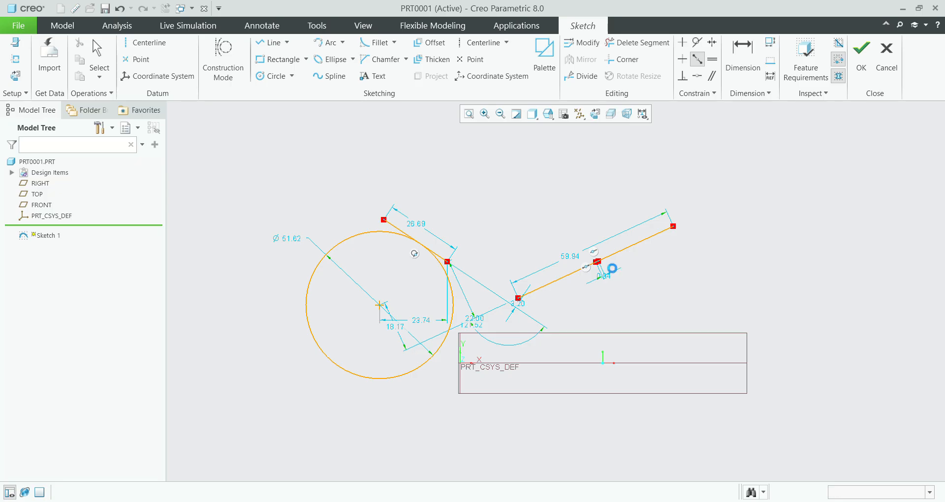
Step: Leave the active constraint command and delete all entities from the sketch
{"action": "key", "text": "Escape"}
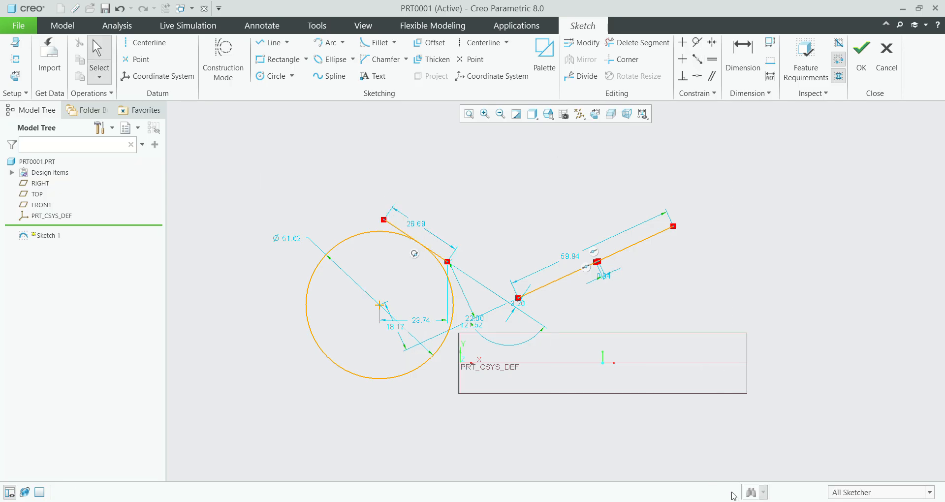
{"action": "key", "text": "ctrl+alt+a"}
{"action": "key", "text": "Delete"}
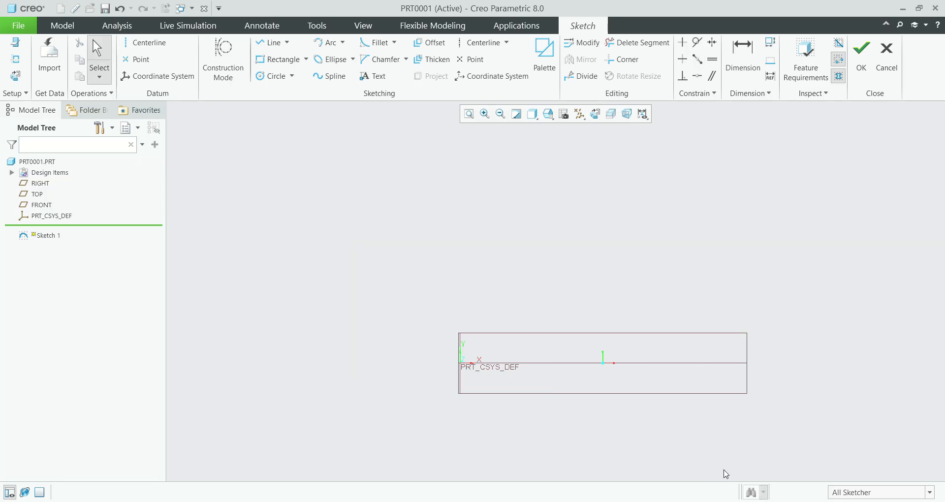
Step: Sketch a horizontal line about 111 long and a vertical line about 15.6 long, running down from it about 25 from its left end
{"action": "left_click", "coordinate": [595, 114]}
{"action": "left_click", "coordinate": [270, 43]}
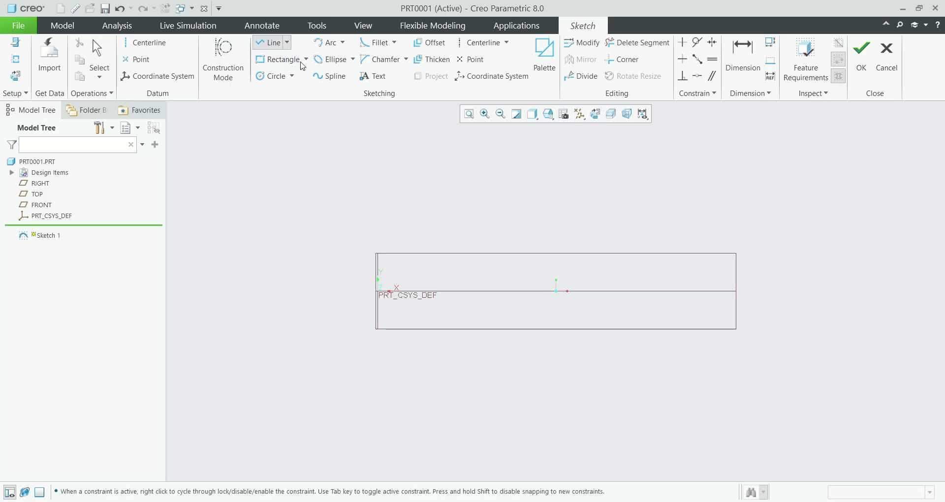
{"action": "left_click", "coordinate": [295, 152]}
{"action": "left_click", "coordinate": [693, 152]}
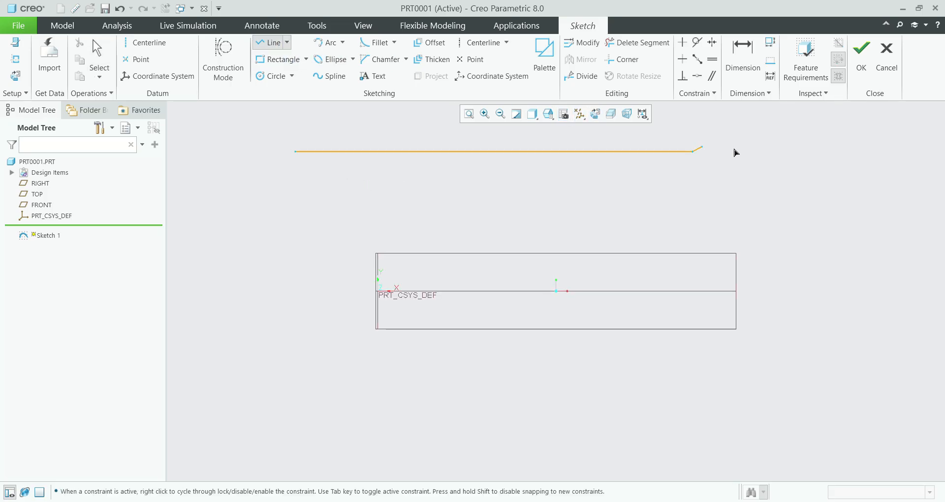
{"action": "middle_click", "coordinate": [735, 152]}
{"action": "left_click", "coordinate": [385, 152]}
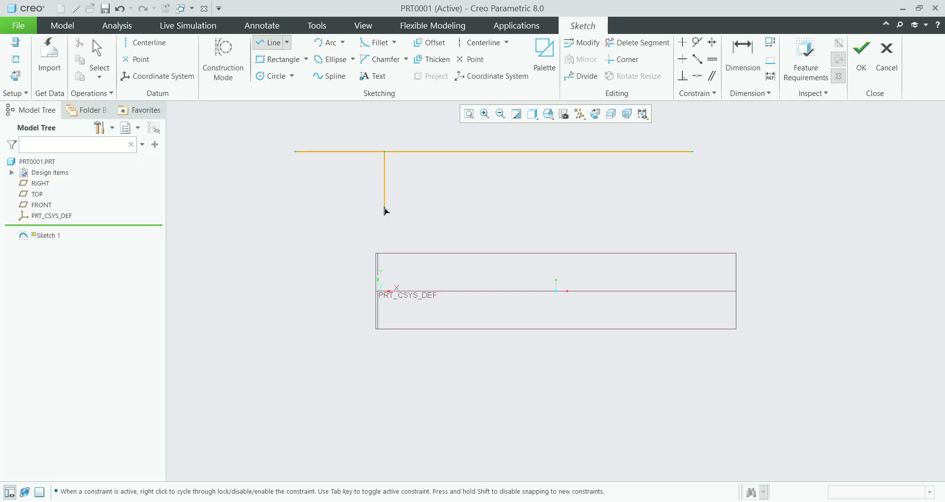
{"action": "left_click", "coordinate": [384, 207]}
{"action": "middle_click", "coordinate": [658, 200]}
{"action": "middle_click", "coordinate": [658, 200]}
{"action": "left_click", "coordinate": [659, 199]}
Step: Try a Midpoint constraint between the long horizontal line and the lower endpoint of the short vertical line
{"action": "left_click", "coordinate": [697, 59]}
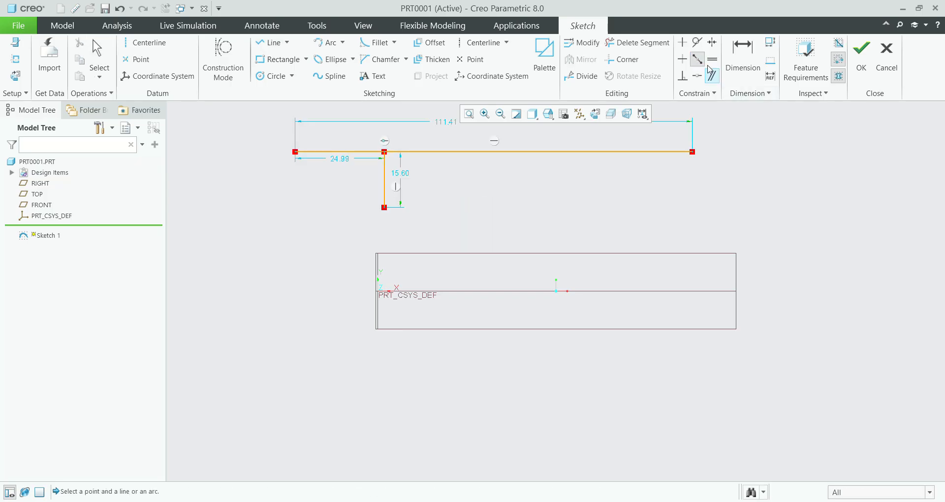
{"action": "left_click", "coordinate": [310, 152]}
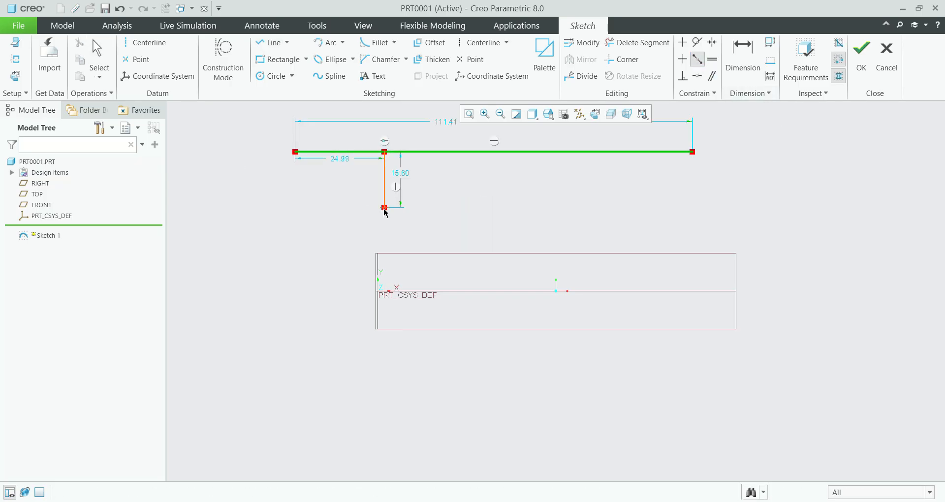
{"action": "left_click", "coordinate": [385, 207]}
{"action": "left_click", "coordinate": [827, 137]}
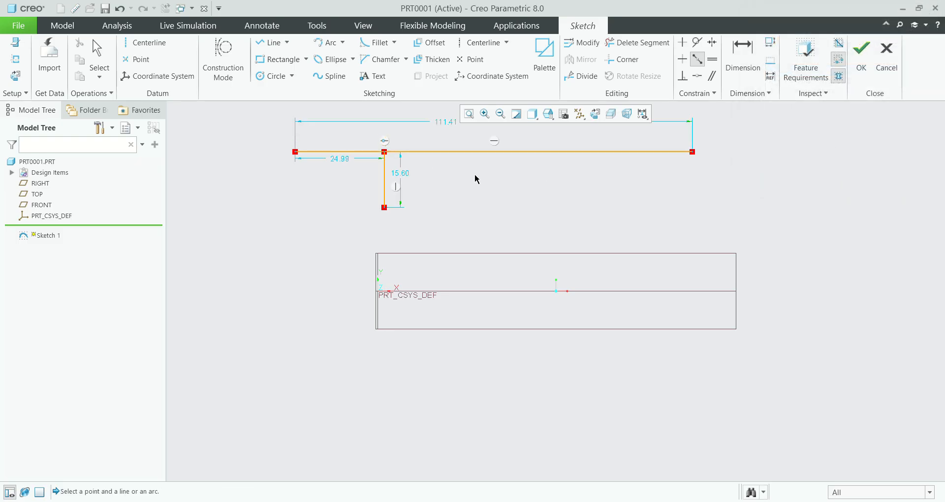
Step: Delete the Point On Entity constraint joining the two lines, together with their Vertical and Horizontal constraints
{"action": "scroll", "coordinate": [463, 200], "scroll_direction": "up", "scroll_amount": 1}
{"action": "scroll", "coordinate": [416, 166], "scroll_direction": "down", "scroll_amount": 1}
{"action": "scroll", "coordinate": [415, 155], "scroll_direction": "down", "scroll_amount": 1}
{"action": "middle_click", "coordinate": [403, 153]}
{"action": "left_click", "coordinate": [393, 150]}
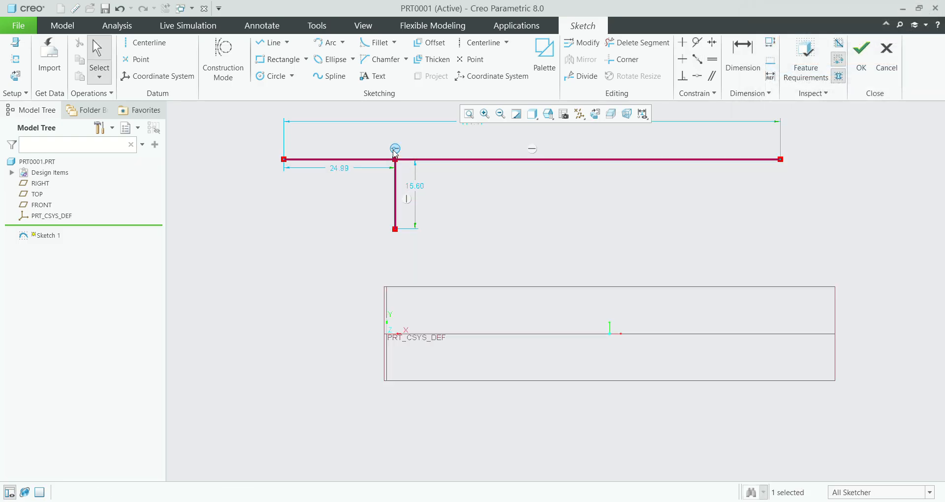
{"action": "key", "text": "Delete"}
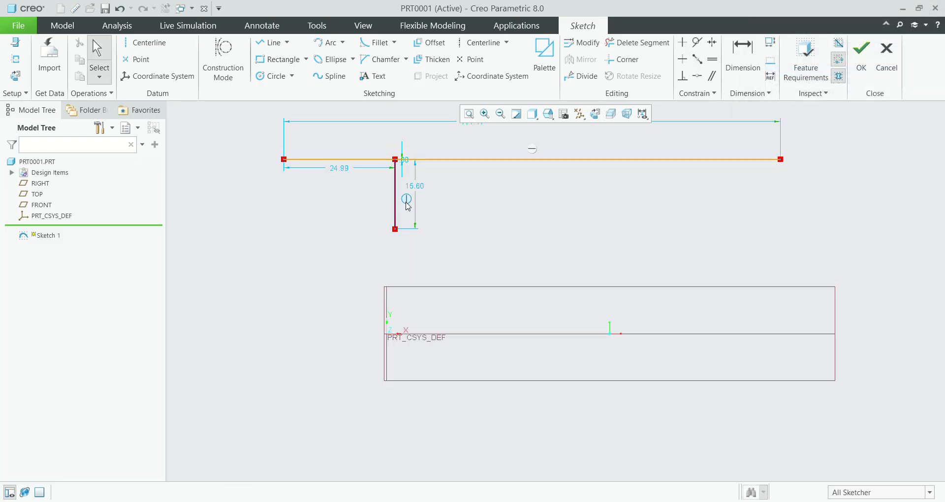
{"action": "key", "text": "Delete"}
{"action": "left_click", "coordinate": [697, 59]}
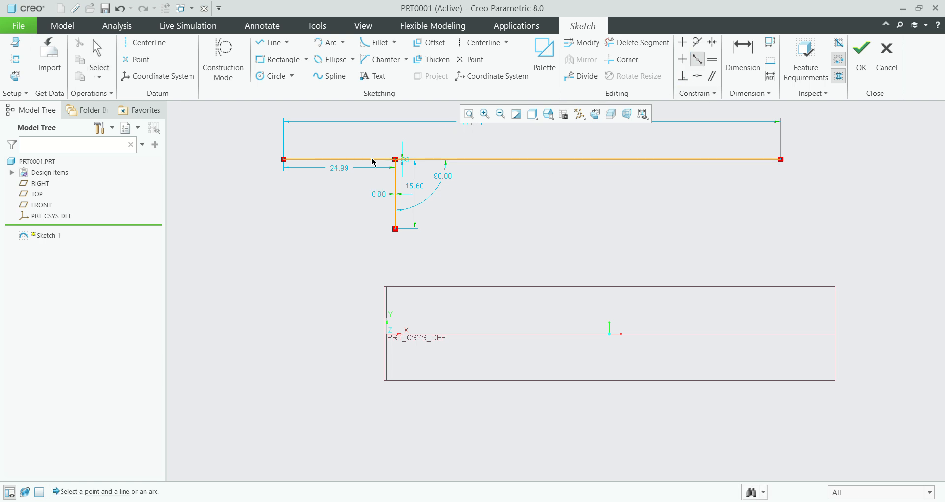
{"action": "left_click", "coordinate": [394, 226]}
{"action": "middle_click", "coordinate": [396, 232]}
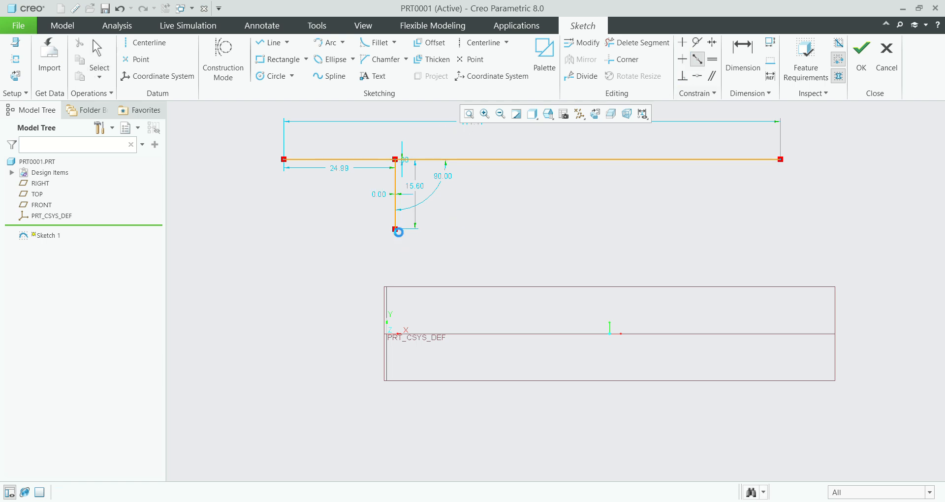
{"action": "left_click", "coordinate": [697, 60]}
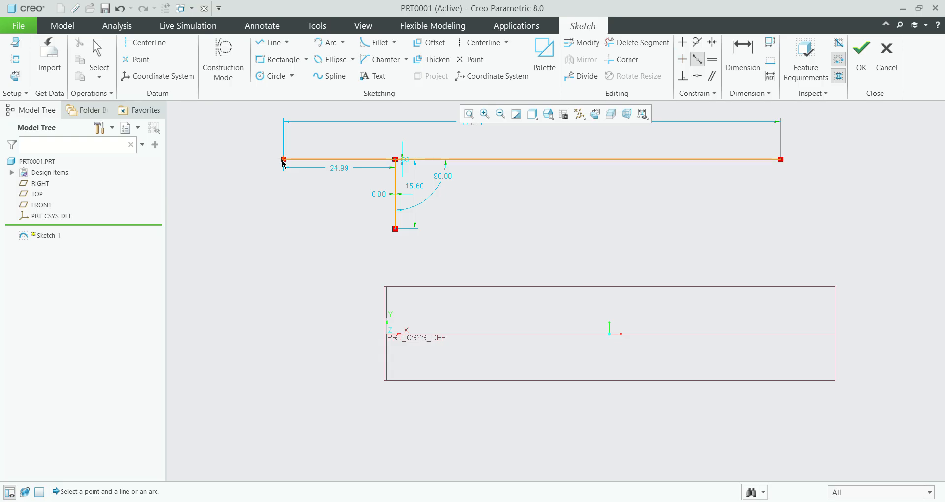
{"action": "left_click", "coordinate": [284, 161]}
{"action": "middle_click", "coordinate": [412, 211]}
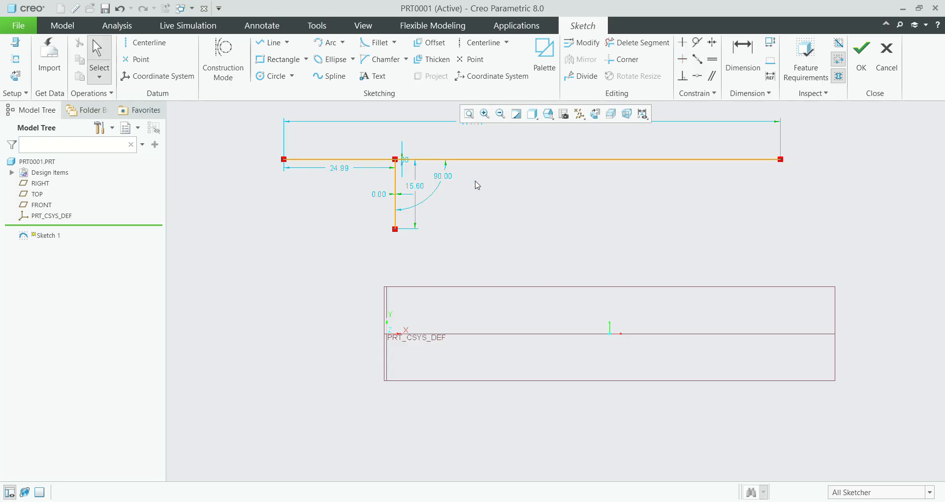
Step: Constrain the lower endpoint of the short line to the midpoint of the long line
{"action": "left_click", "coordinate": [697, 59]}
{"action": "left_click", "coordinate": [333, 159]}
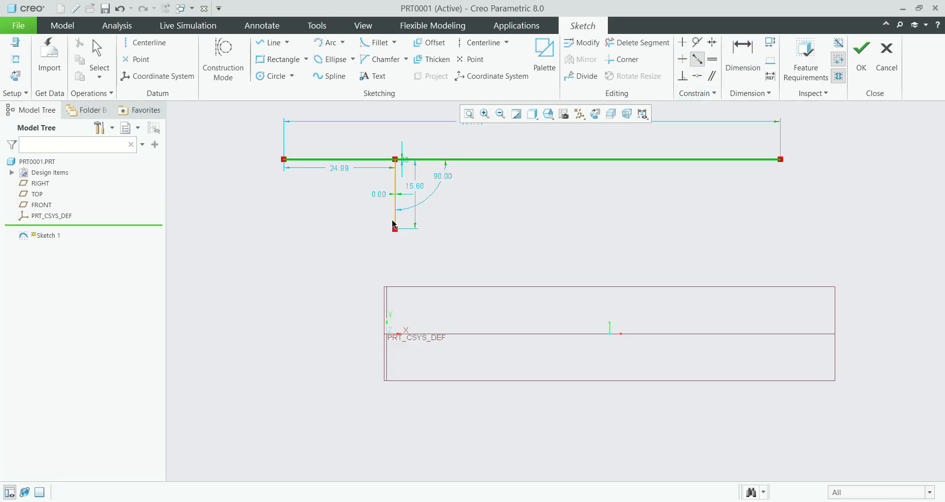
{"action": "left_click", "coordinate": [396, 230]}
Step: Apply a Horizontal constraint to the long sloping line and a Vertical constraint to the short line at its midpoint
{"action": "scroll", "coordinate": [484, 194], "scroll_direction": "up", "scroll_amount": 5}
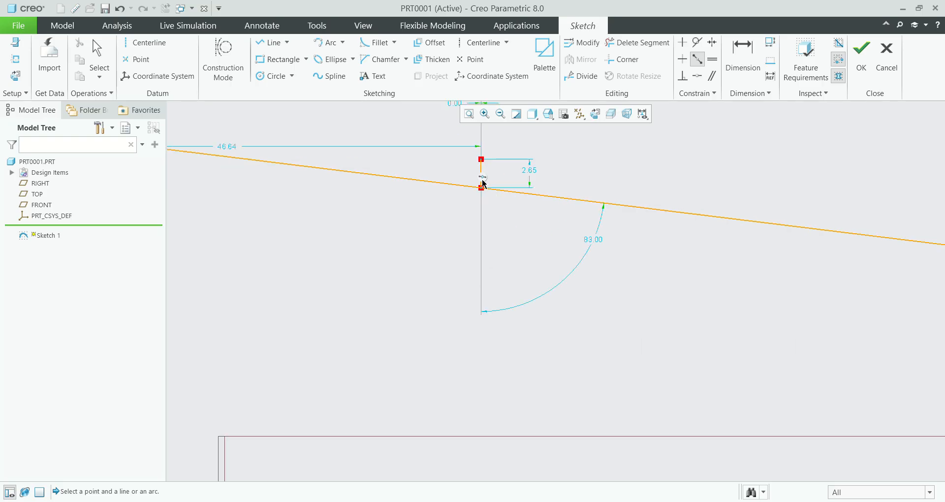
{"action": "scroll", "coordinate": [484, 195], "scroll_direction": "down", "scroll_amount": 4}
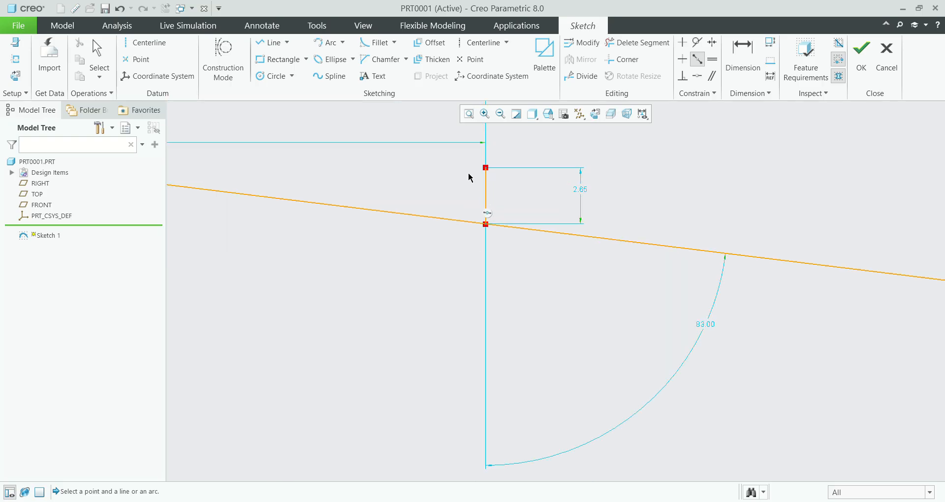
{"action": "scroll", "coordinate": [485, 194], "scroll_direction": "down", "scroll_amount": 4}
{"action": "scroll", "coordinate": [554, 218], "scroll_direction": "up", "scroll_amount": 3}
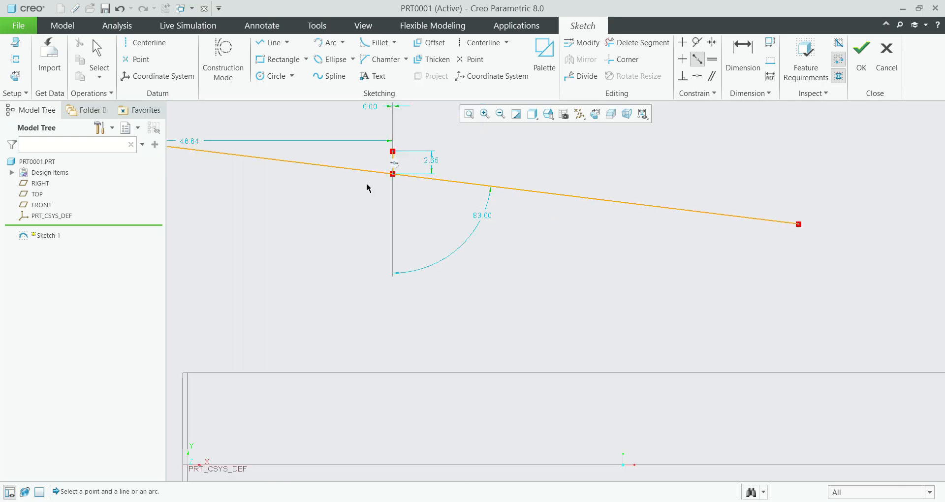
{"action": "scroll", "coordinate": [646, 210], "scroll_direction": "down", "scroll_amount": 2}
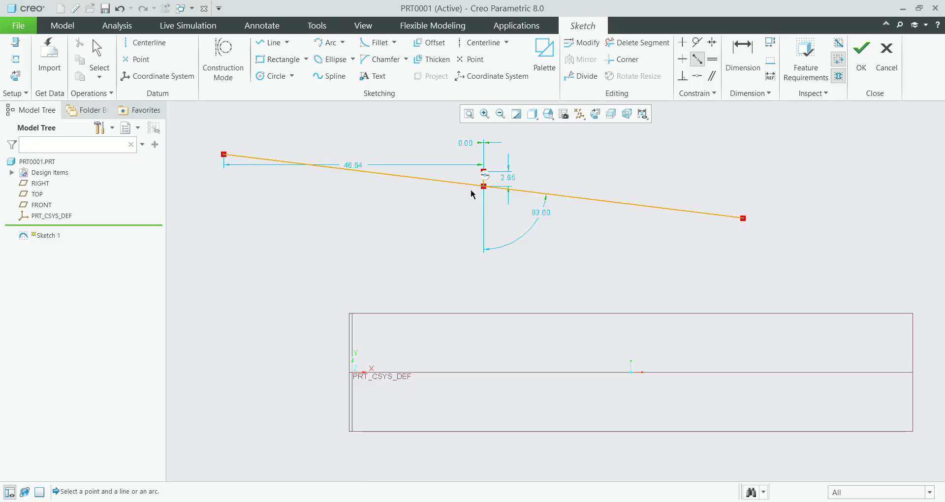
{"action": "scroll", "coordinate": [517, 187], "scroll_direction": "up", "scroll_amount": 3}
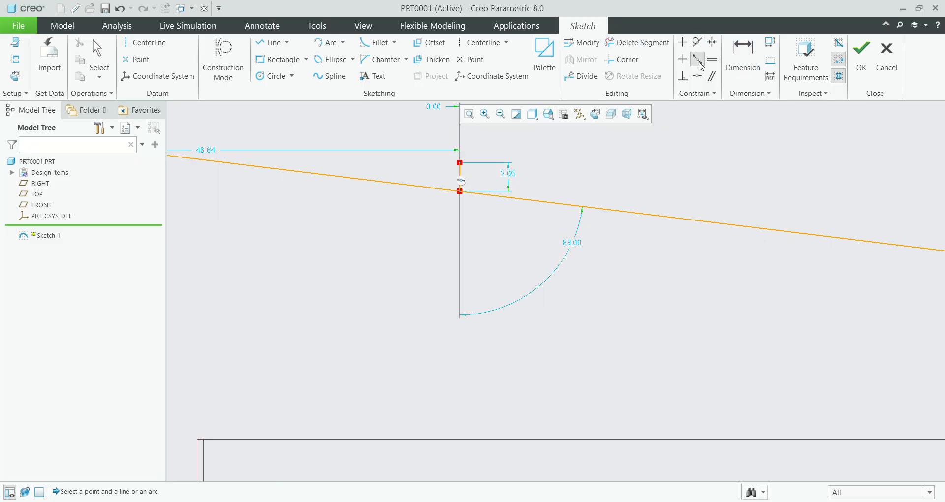
{"action": "left_click", "coordinate": [683, 59]}
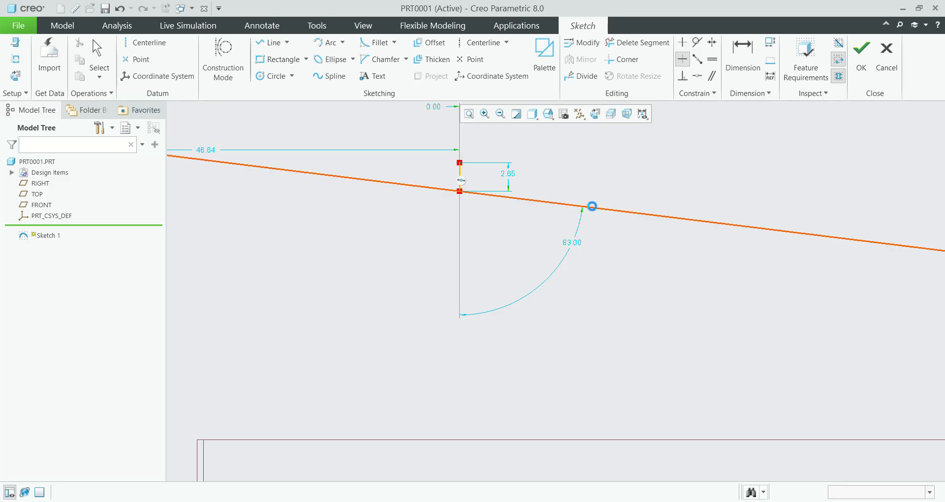
{"action": "left_click", "coordinate": [593, 206]}
{"action": "scroll", "coordinate": [586, 247], "scroll_direction": "down", "scroll_amount": 5}
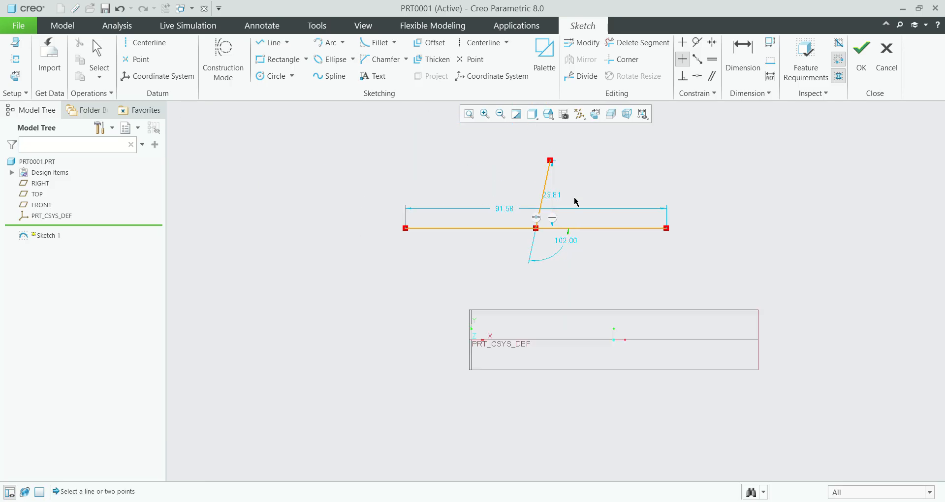
{"action": "scroll", "coordinate": [574, 203], "scroll_direction": "up", "scroll_amount": 3}
{"action": "left_click", "coordinate": [683, 43]}
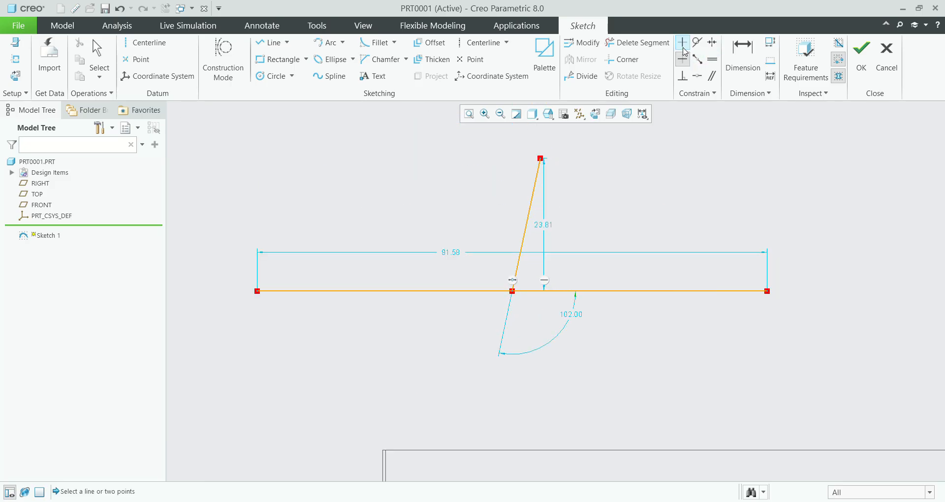
{"action": "left_click", "coordinate": [528, 203]}
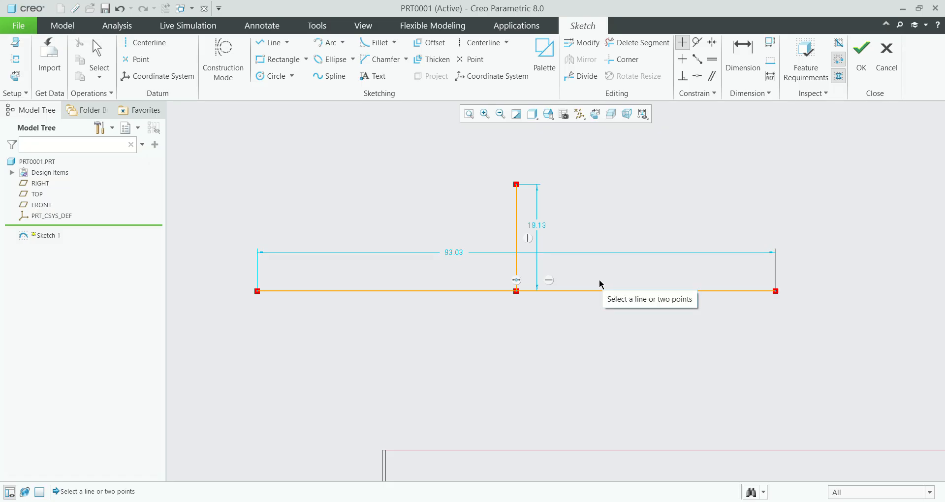
Step: Sketch two separate lines sloping down to the right, left of and below the horizontal line, the second ending about 21 below it
{"action": "scroll", "coordinate": [697, 75], "scroll_direction": "up", "scroll_amount": 1}
{"action": "scroll", "coordinate": [698, 75], "scroll_direction": "down", "scroll_amount": 1}
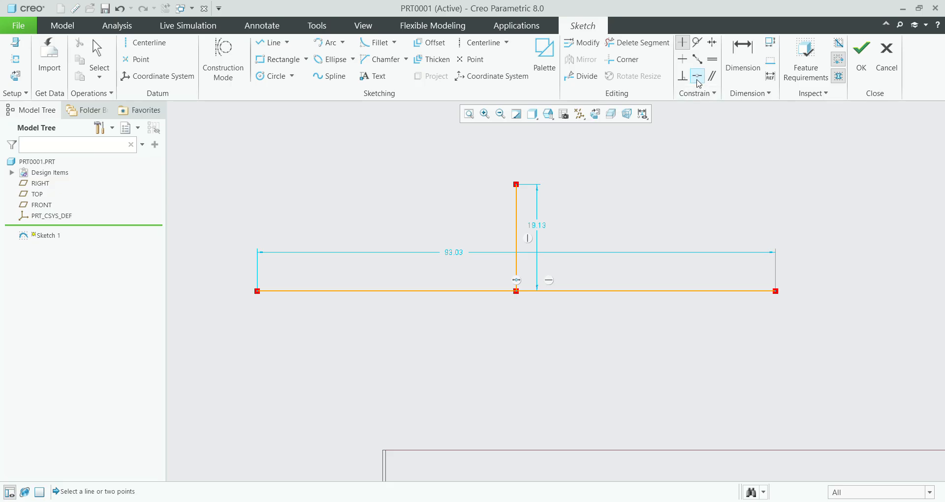
{"action": "scroll", "coordinate": [691, 122], "scroll_direction": "down", "scroll_amount": 3}
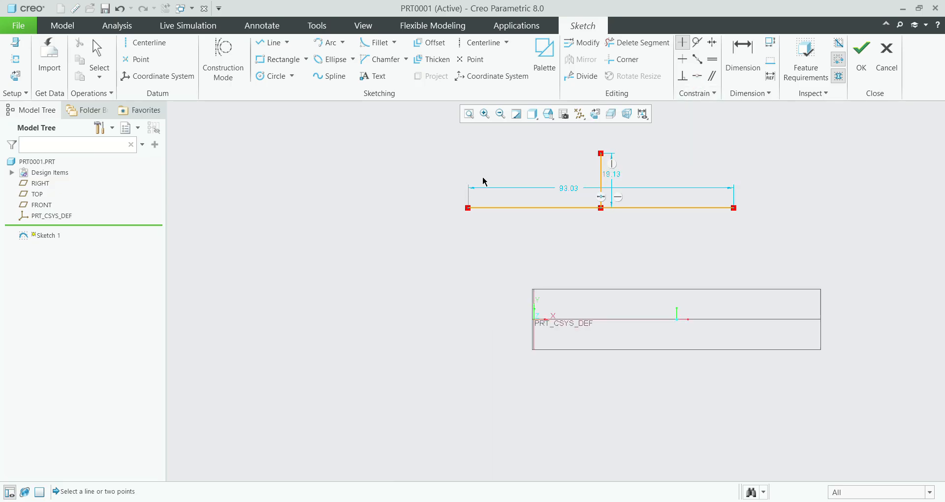
{"action": "left_click", "coordinate": [271, 43]}
{"action": "left_click", "coordinate": [258, 214]}
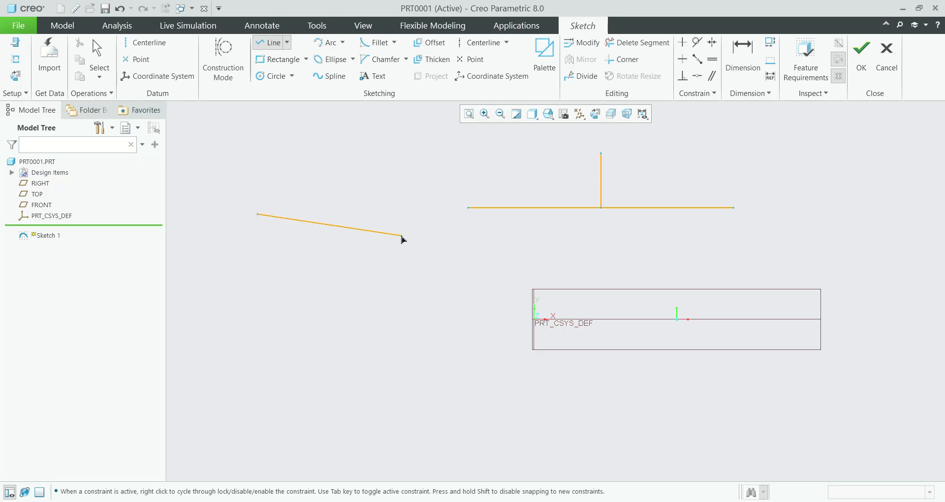
{"action": "middle_click", "coordinate": [499, 295]}
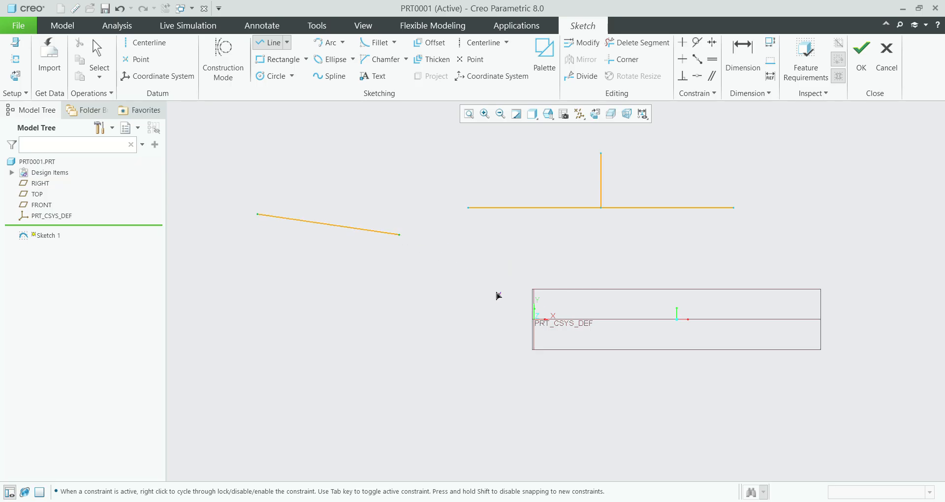
{"action": "left_click", "coordinate": [439, 246]}
{"action": "left_click", "coordinate": [546, 268]}
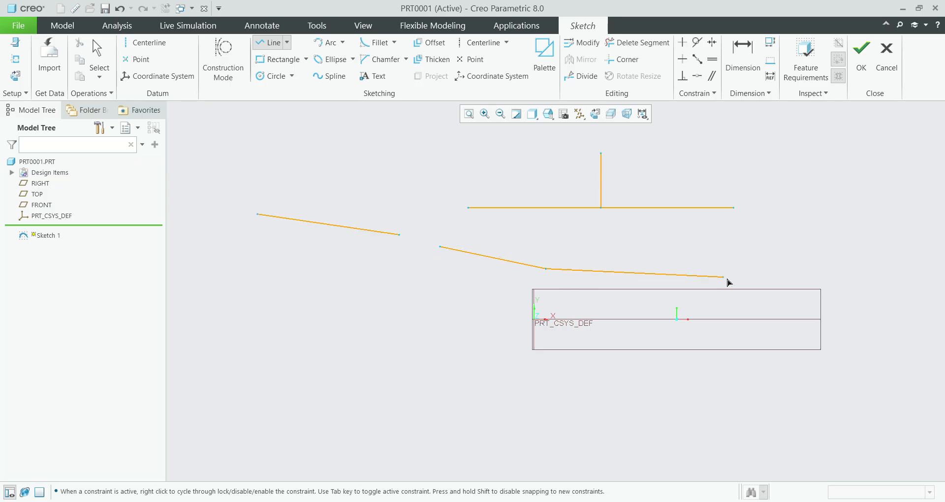
{"action": "middle_click", "coordinate": [733, 281]}
{"action": "middle_click", "coordinate": [744, 282]}
{"action": "left_click", "coordinate": [747, 281]}
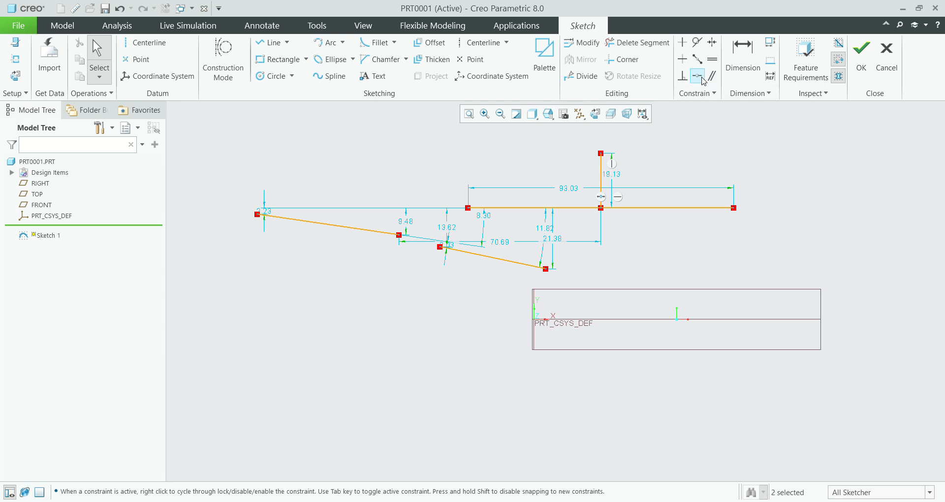
Step: Join the facing endpoints of the two sloping lines with a Coincident constraint
{"action": "left_click", "coordinate": [697, 76]}
{"action": "left_click", "coordinate": [399, 236]}
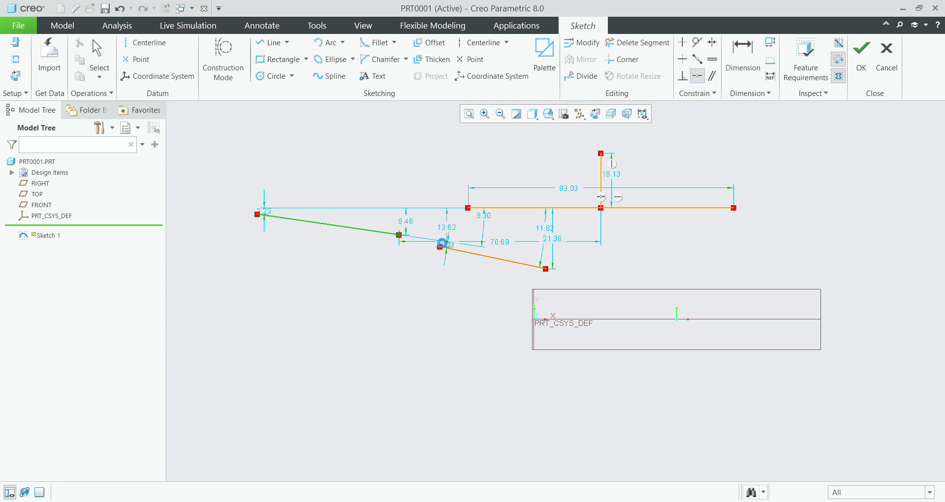
{"action": "left_click", "coordinate": [442, 245]}
{"action": "scroll", "coordinate": [428, 244], "scroll_direction": "down", "scroll_amount": 4}
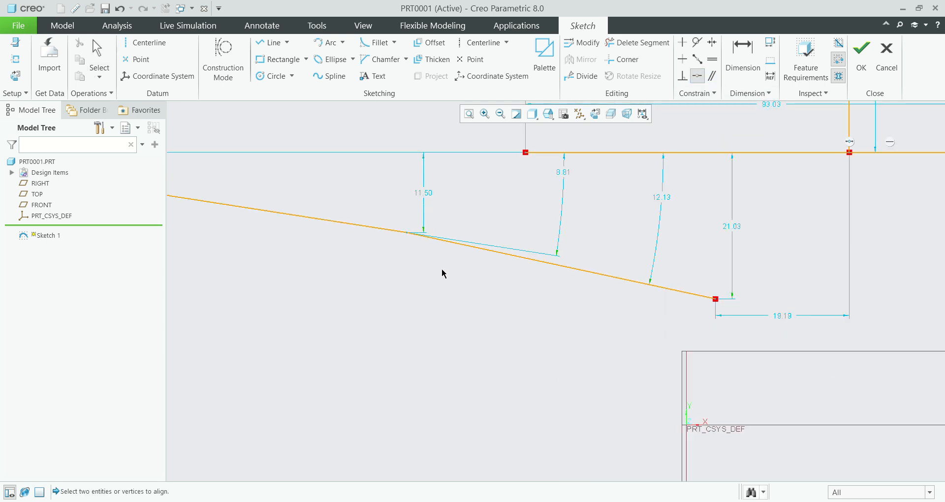
{"action": "scroll", "coordinate": [430, 226], "scroll_direction": "up", "scroll_amount": 2}
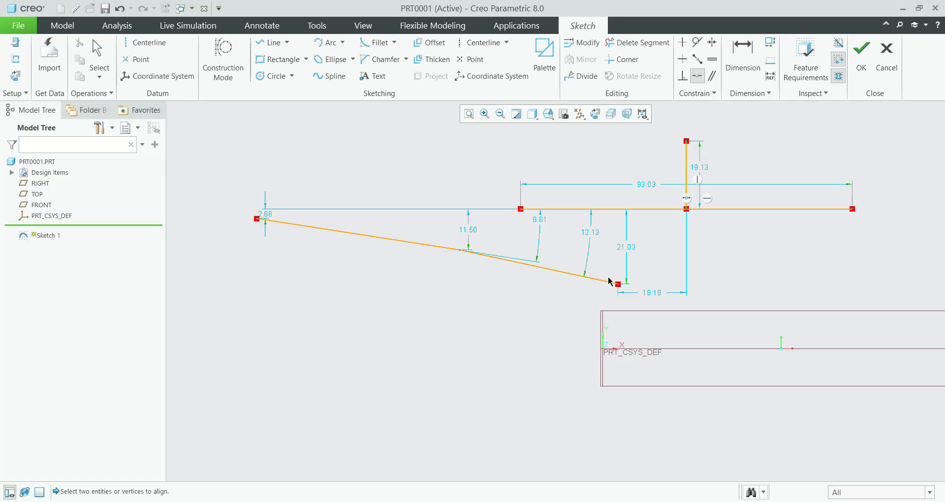
{"action": "scroll", "coordinate": [472, 251], "scroll_direction": "down", "scroll_amount": 3}
{"action": "scroll", "coordinate": [470, 254], "scroll_direction": "up", "scroll_amount": 3}
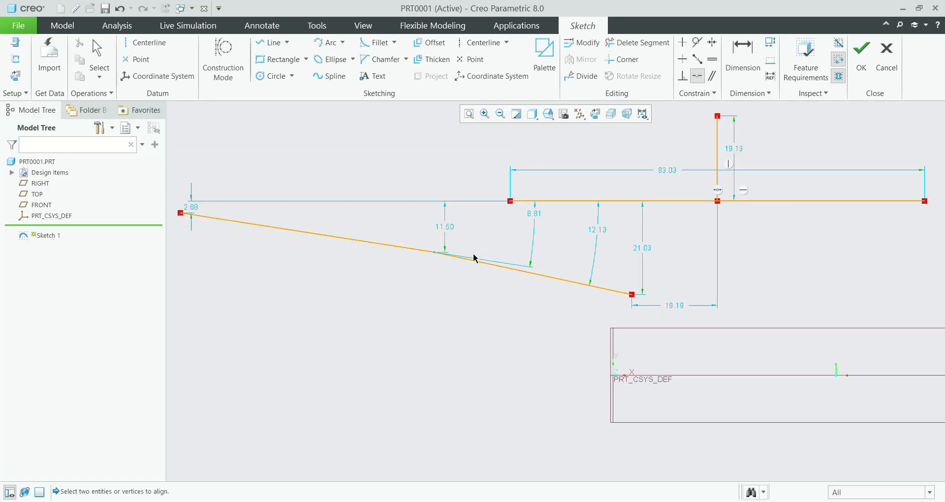
{"action": "scroll", "coordinate": [457, 244], "scroll_direction": "down", "scroll_amount": 4}
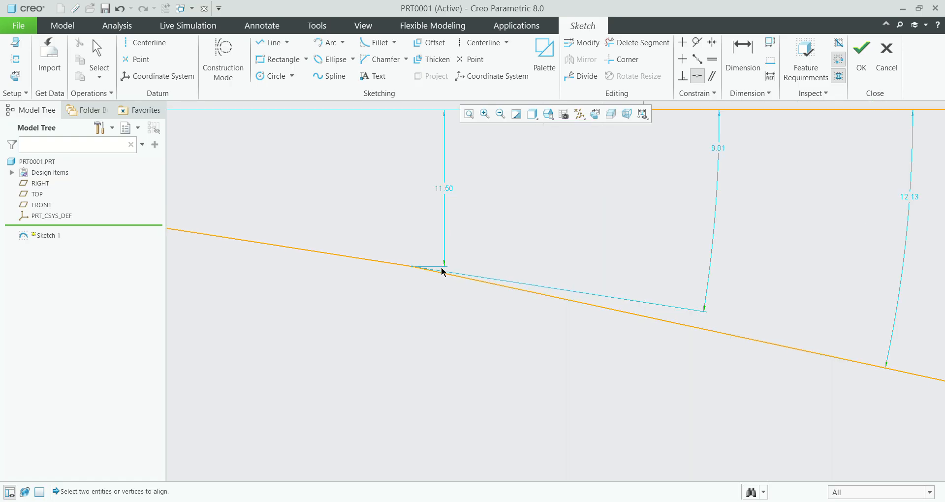
Step: Sketch a horizontal line about 91 long, above and to the right of the existing horizontal line
{"action": "scroll", "coordinate": [470, 257], "scroll_direction": "up", "scroll_amount": 2}
{"action": "scroll", "coordinate": [470, 258], "scroll_direction": "up", "scroll_amount": 2}
{"action": "scroll", "coordinate": [696, 136], "scroll_direction": "down", "scroll_amount": 1}
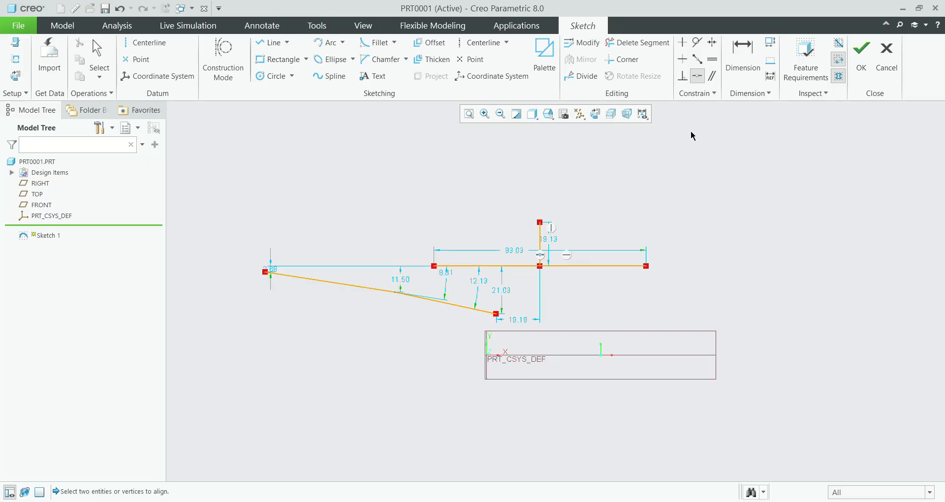
{"action": "scroll", "coordinate": [679, 253], "scroll_direction": "up", "scroll_amount": 2}
{"action": "scroll", "coordinate": [659, 234], "scroll_direction": "down", "scroll_amount": 2}
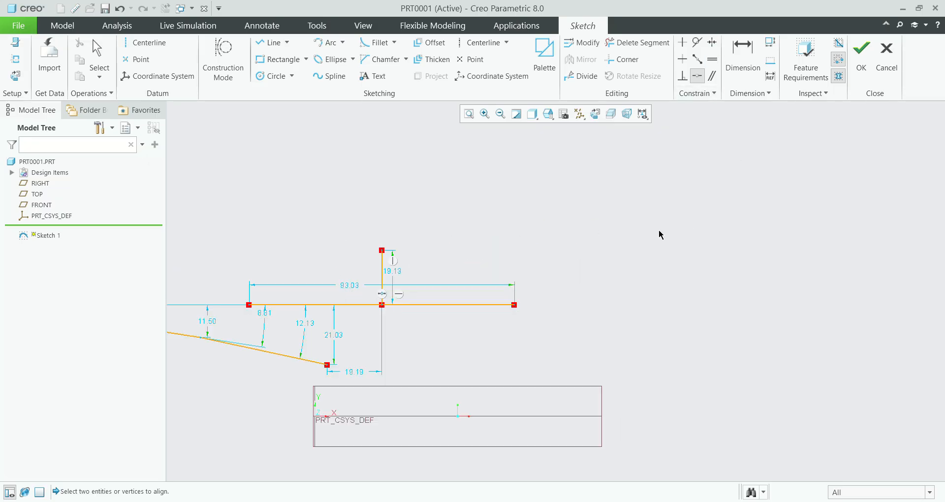
{"action": "scroll", "coordinate": [736, 232], "scroll_direction": "up", "scroll_amount": 1}
{"action": "scroll", "coordinate": [736, 232], "scroll_direction": "down", "scroll_amount": 2}
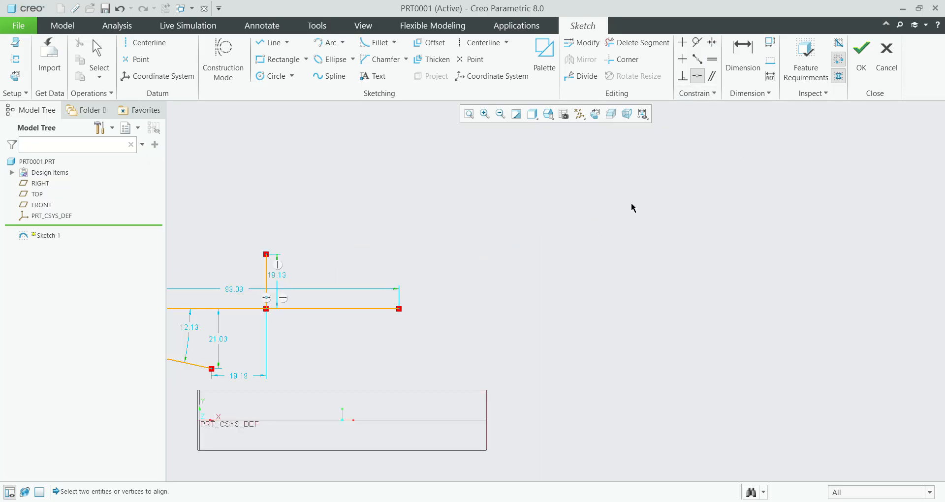
{"action": "left_click", "coordinate": [272, 42]}
{"action": "left_click", "coordinate": [516, 238]}
{"action": "left_click", "coordinate": [776, 238]}
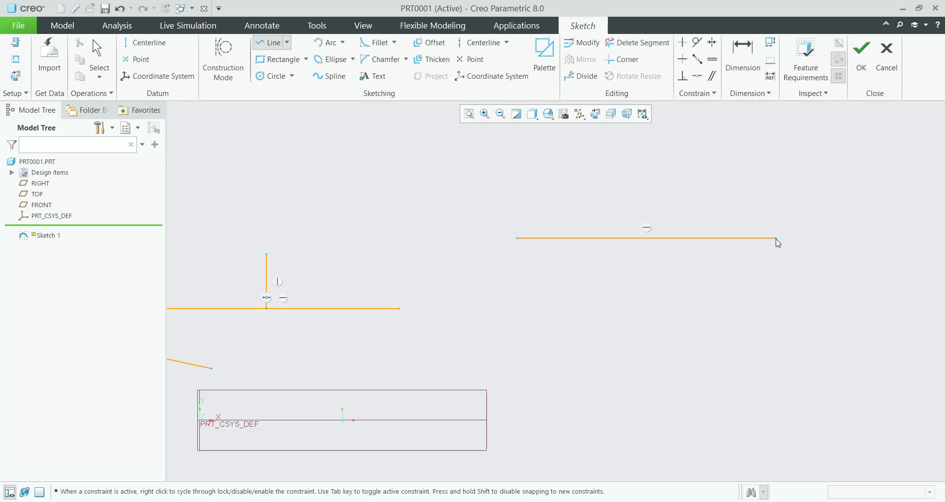
{"action": "middle_click", "coordinate": [880, 213]}
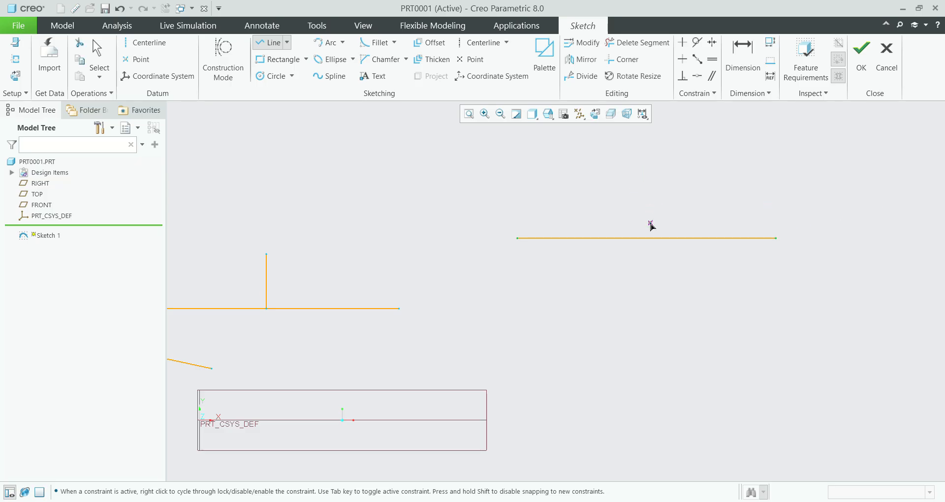
Step: Sketch a vertical line about 38 long crossing the new horizontal line near its middle
{"action": "left_click", "coordinate": [639, 160]}
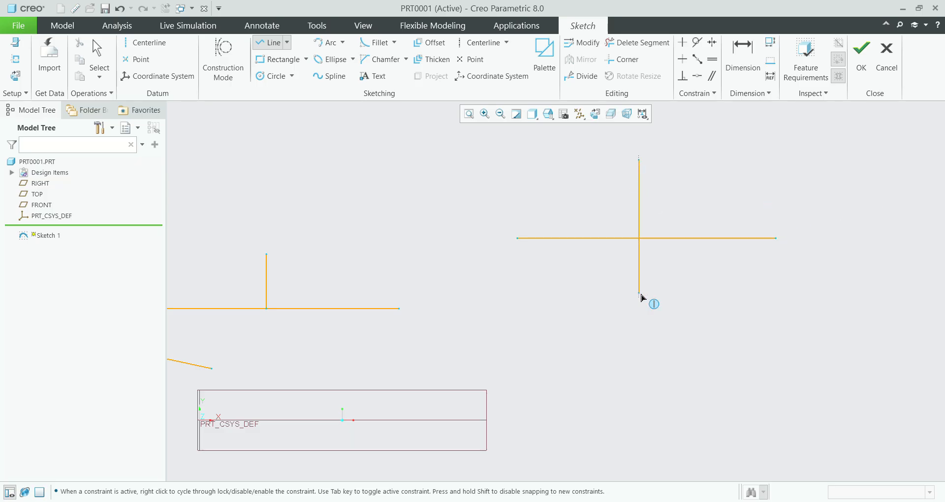
{"action": "left_click", "coordinate": [638, 270]}
{"action": "middle_click", "coordinate": [798, 283]}
{"action": "middle_click", "coordinate": [797, 283]}
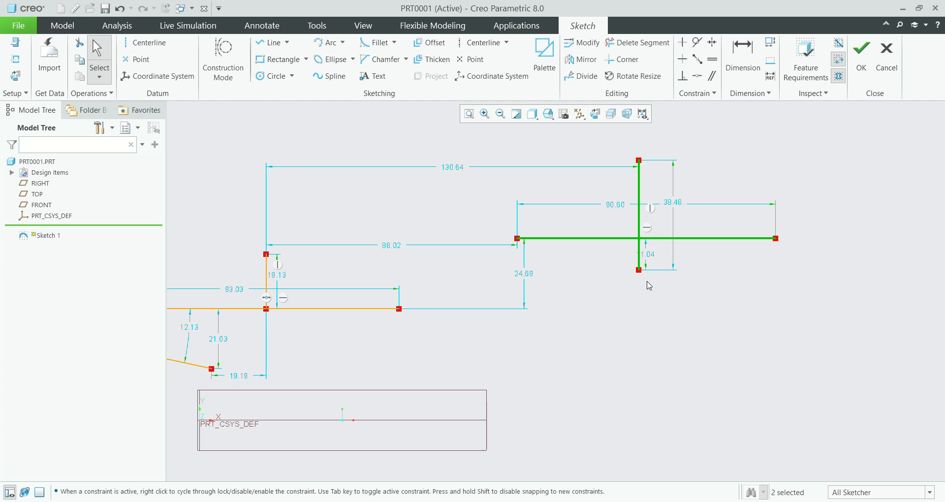
{"action": "left_click", "coordinate": [840, 188]}
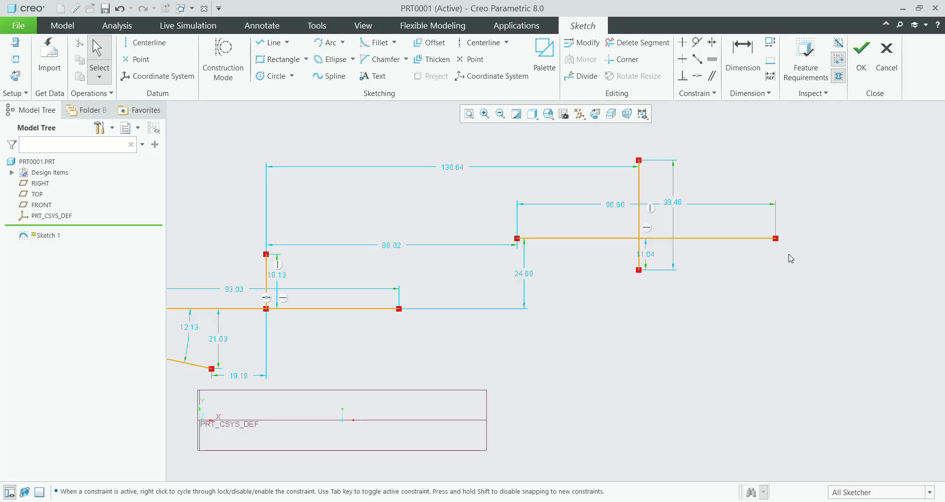
Step: Make the vertical line's two endpoints symmetric about the horizontal line it crosses
{"action": "left_click", "coordinate": [713, 43]}
{"action": "left_click", "coordinate": [695, 238]}
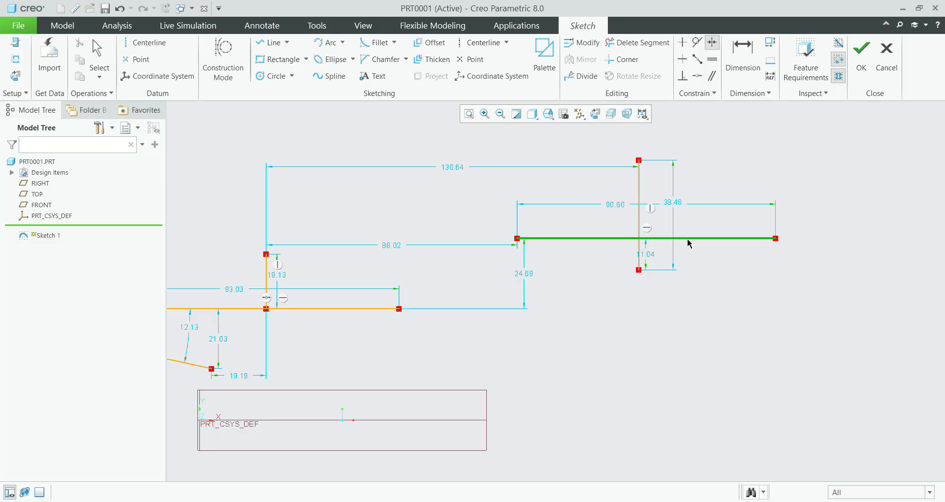
{"action": "left_click", "coordinate": [639, 160]}
{"action": "left_click", "coordinate": [638, 270]}
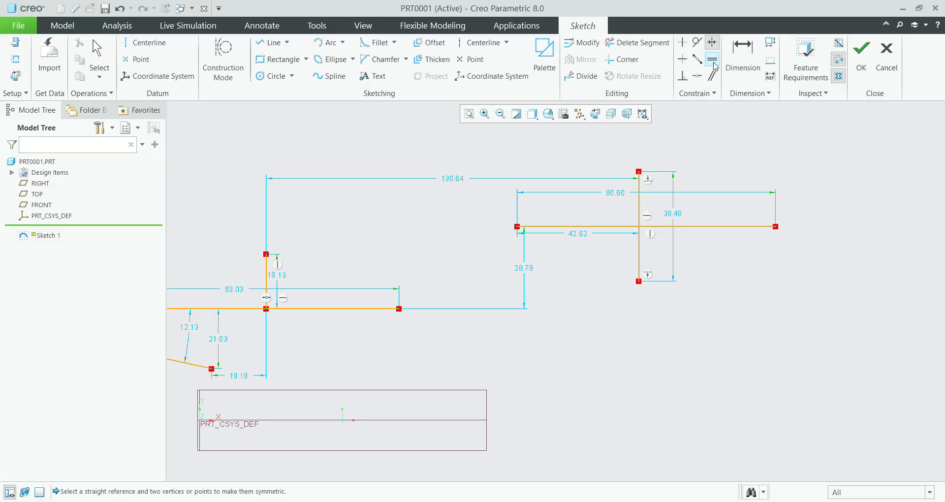
Step: Sketch two separate vertical lines about 12 apart below the crossing lines, the first about 34 long and the second about 16
{"action": "scroll", "coordinate": [640, 175], "scroll_direction": "up", "scroll_amount": 2}
{"action": "scroll", "coordinate": [663, 225], "scroll_direction": "down", "scroll_amount": 3}
{"action": "scroll", "coordinate": [659, 281], "scroll_direction": "up", "scroll_amount": 2}
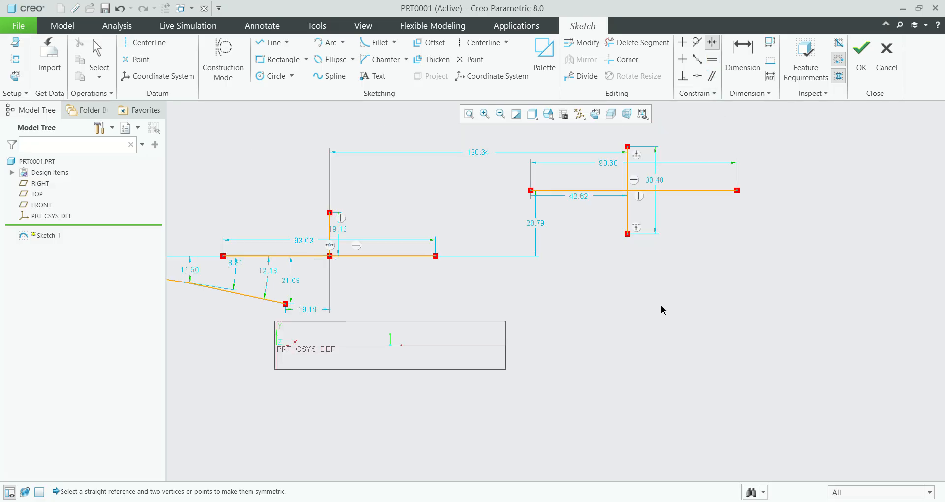
{"action": "left_click", "coordinate": [271, 43]}
{"action": "left_click", "coordinate": [549, 280]}
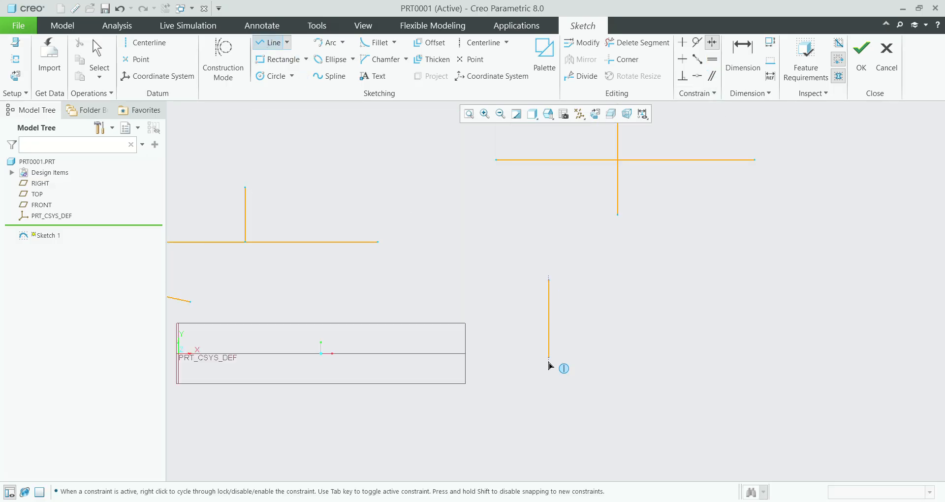
{"action": "left_click", "coordinate": [549, 377]}
{"action": "middle_click", "coordinate": [606, 365]}
{"action": "left_click", "coordinate": [584, 320]}
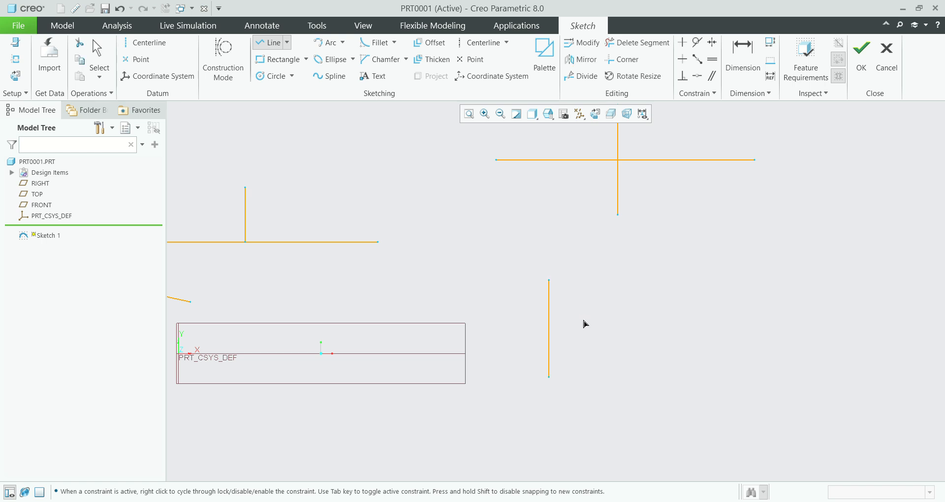
{"action": "left_click", "coordinate": [584, 367]}
{"action": "middle_click", "coordinate": [841, 310]}
{"action": "middle_click", "coordinate": [843, 303]}
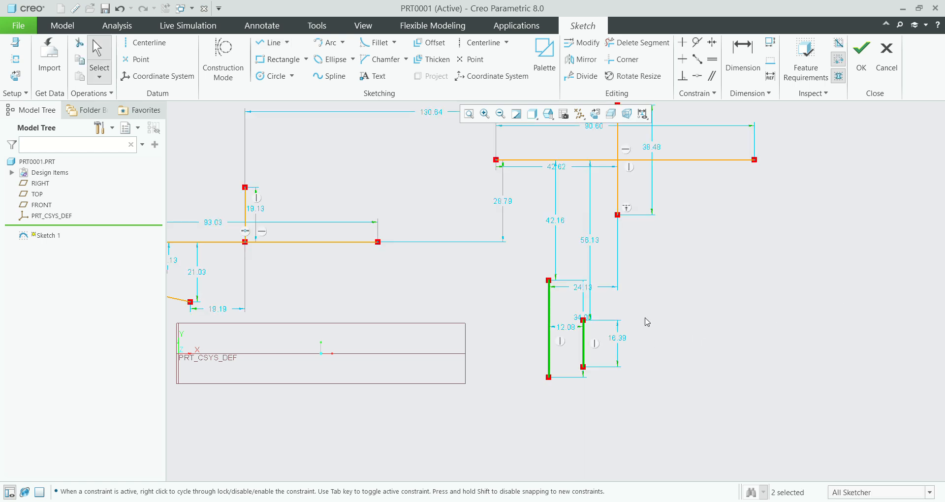
Step: Apply an Equal constraint to the two neighbouring vertical lines
{"action": "left_click", "coordinate": [713, 59]}
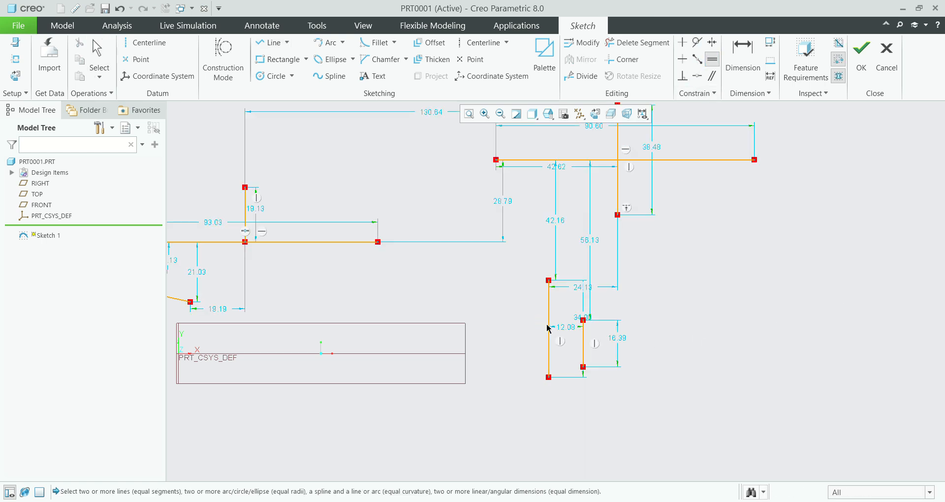
{"action": "left_click", "coordinate": [549, 328]}
{"action": "left_click", "coordinate": [584, 345]}
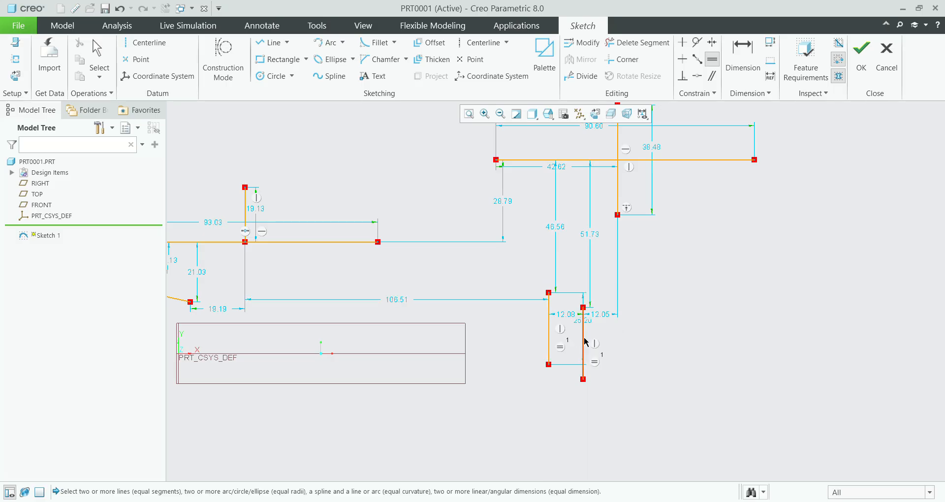
Step: Sketch two separate lines rising to the right beside the vertical pair, at about 51° and about 20° to the horizontal
{"action": "scroll", "coordinate": [586, 343], "scroll_direction": "up", "scroll_amount": 5}
{"action": "scroll", "coordinate": [601, 350], "scroll_direction": "down", "scroll_amount": 5}
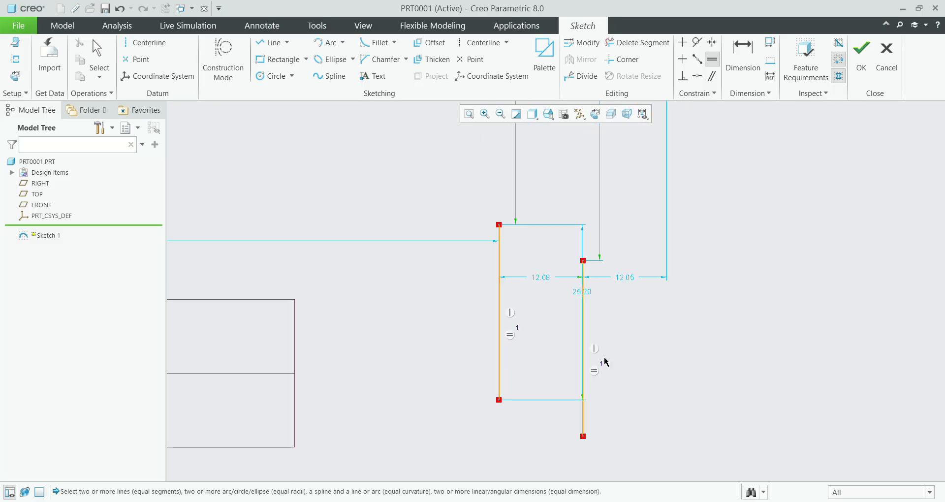
{"action": "scroll", "coordinate": [638, 346], "scroll_direction": "down", "scroll_amount": 2}
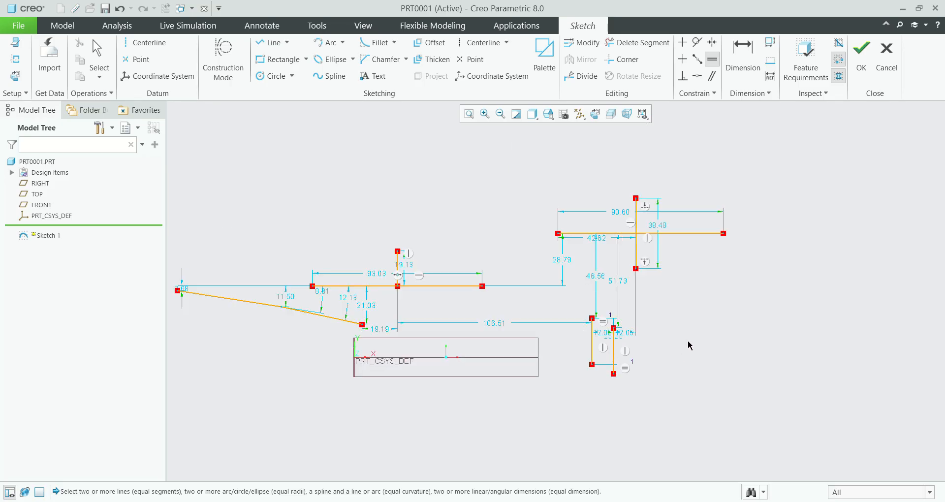
{"action": "scroll", "coordinate": [470, 353], "scroll_direction": "down", "scroll_amount": 2}
{"action": "scroll", "coordinate": [733, 352], "scroll_direction": "up", "scroll_amount": 3}
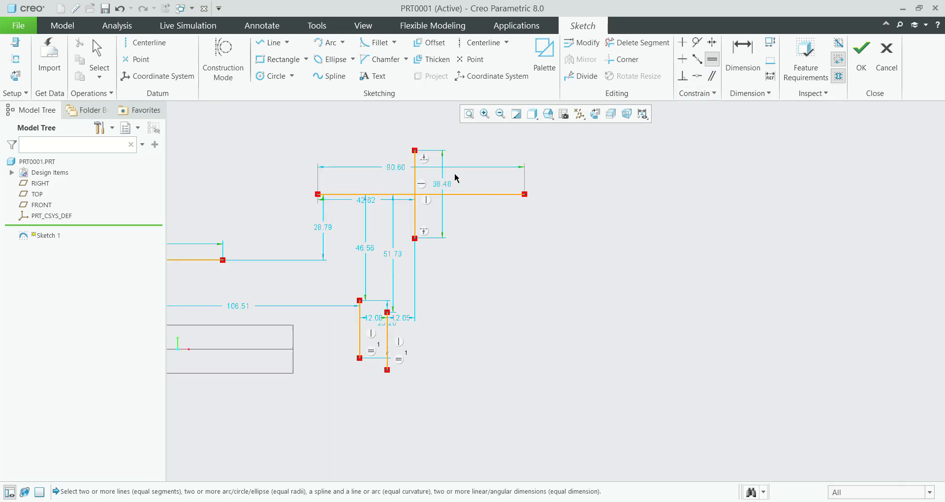
{"action": "left_click", "coordinate": [274, 42]}
{"action": "left_click", "coordinate": [497, 346]}
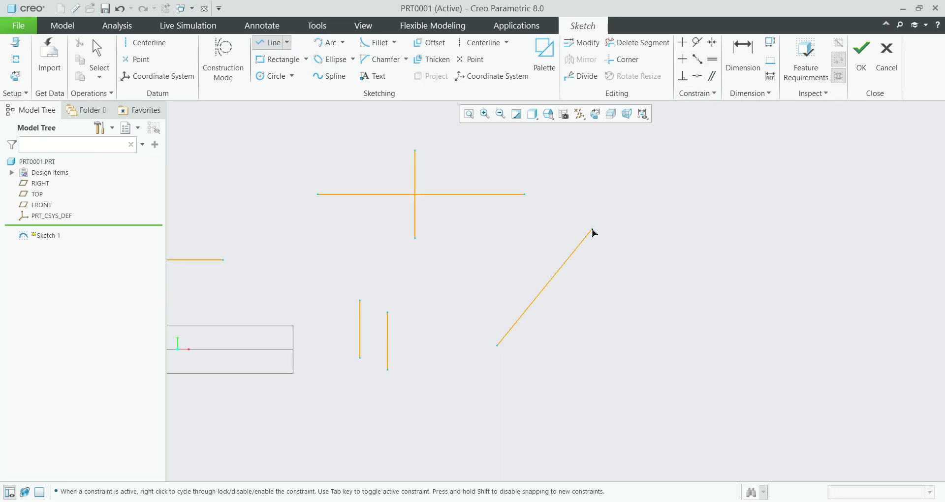
{"action": "left_click", "coordinate": [593, 230]}
{"action": "middle_click", "coordinate": [599, 349]}
{"action": "left_click", "coordinate": [558, 351]}
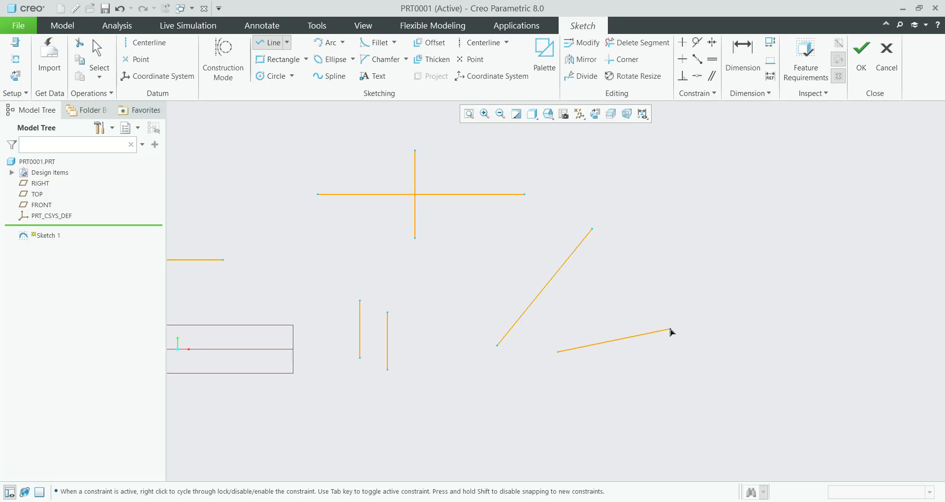
{"action": "left_click", "coordinate": [665, 313]}
{"action": "middle_click", "coordinate": [858, 266]}
{"action": "middle_click", "coordinate": [859, 266]}
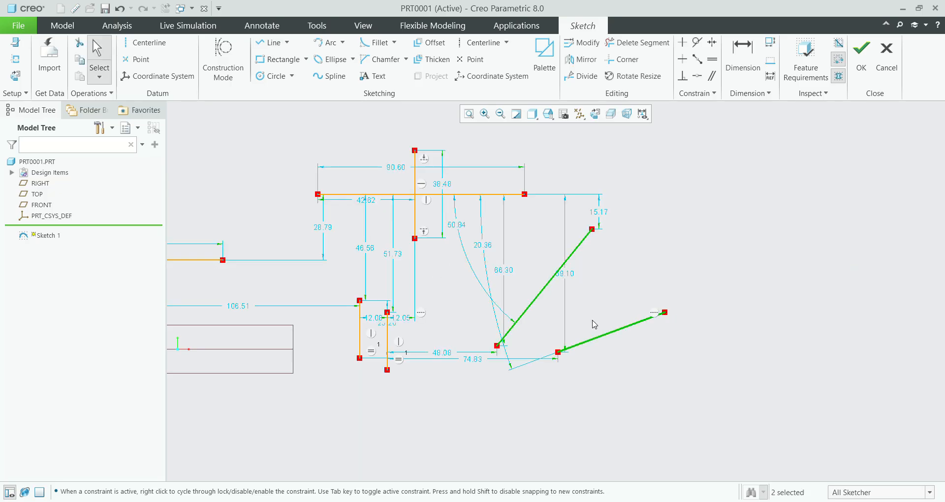
Step: Apply a Parallel constraint to the two rising sloping lines
{"action": "left_click", "coordinate": [712, 76]}
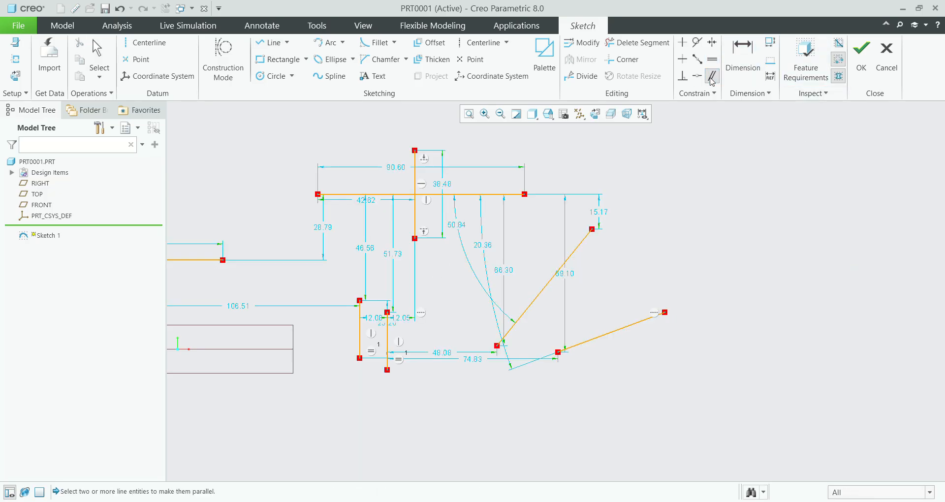
{"action": "left_click", "coordinate": [552, 271]}
{"action": "left_click", "coordinate": [610, 333]}
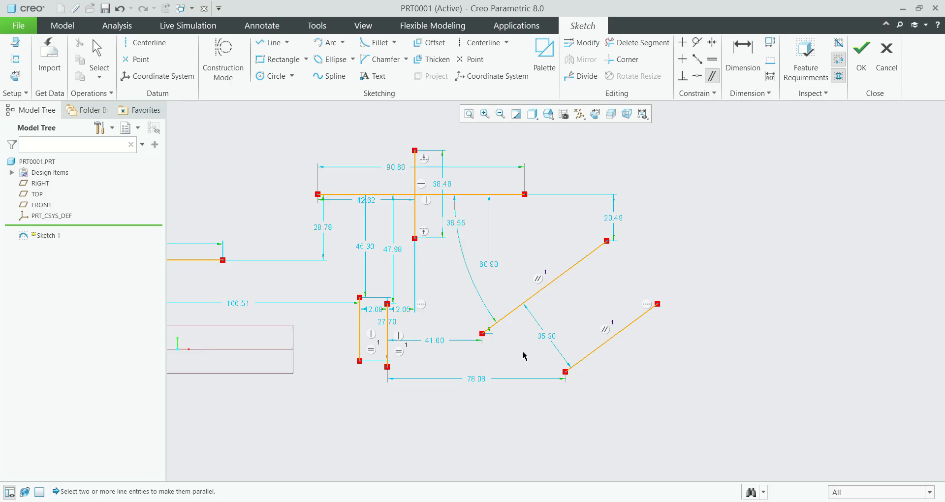
Step: Select all the sketched lines with their dimensions and constraints and delete them from the sketch
{"action": "scroll", "coordinate": [552, 304], "scroll_direction": "up", "scroll_amount": 5}
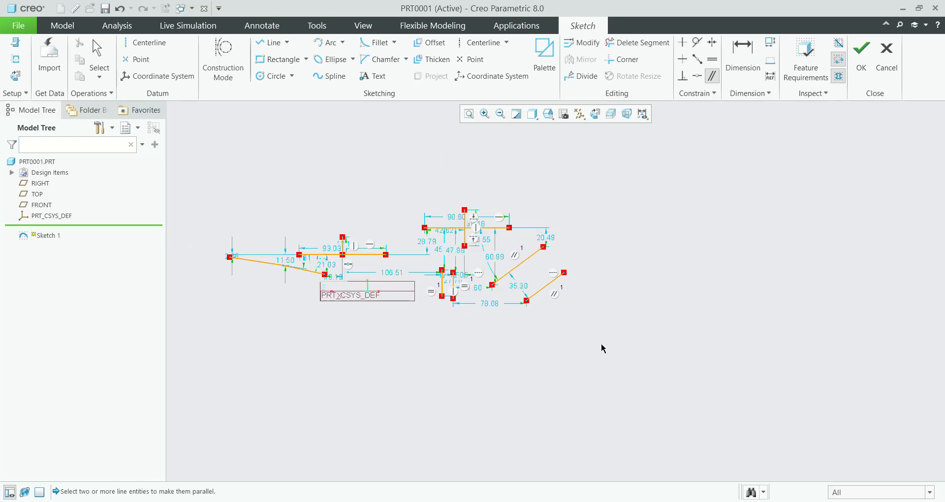
{"action": "scroll", "coordinate": [603, 348], "scroll_direction": "up", "scroll_amount": 2}
{"action": "middle_click", "coordinate": [320, 217]}
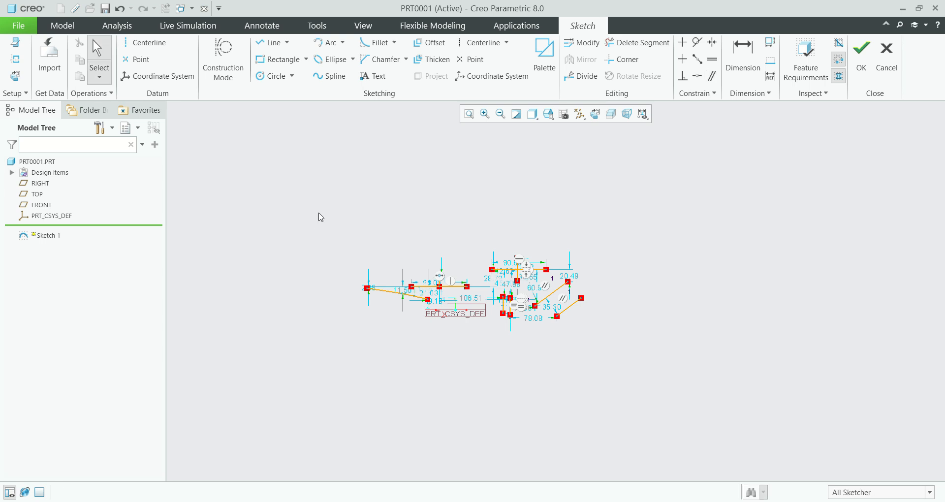
{"action": "left_click_drag", "start_coordinate": [320, 217], "coordinate": [654, 401]}
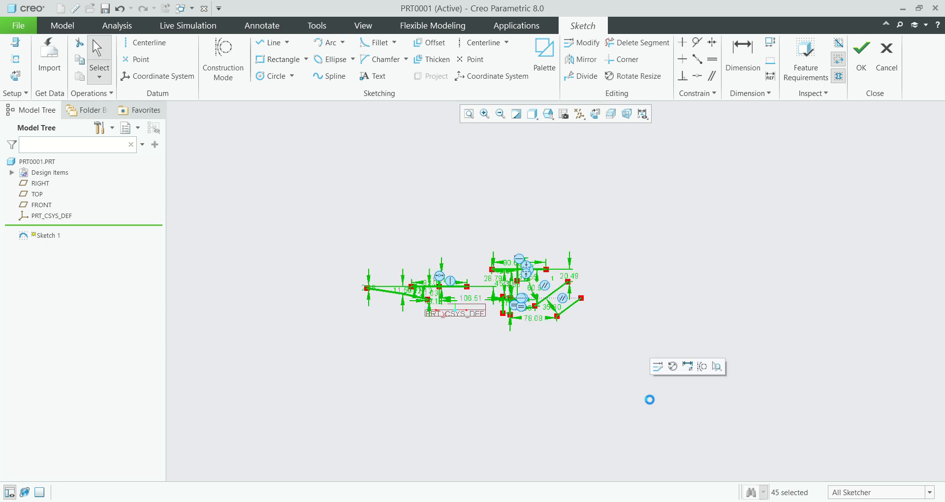
{"action": "key", "text": "Delete"}
{"action": "scroll", "coordinate": [593, 408], "scroll_direction": "down", "scroll_amount": 3}
{"action": "scroll", "coordinate": [486, 211], "scroll_direction": "down", "scroll_amount": 1}
{"action": "scroll", "coordinate": [482, 218], "scroll_direction": "up", "scroll_amount": 2}
{"action": "scroll", "coordinate": [283, 240], "scroll_direction": "down", "scroll_amount": 3}
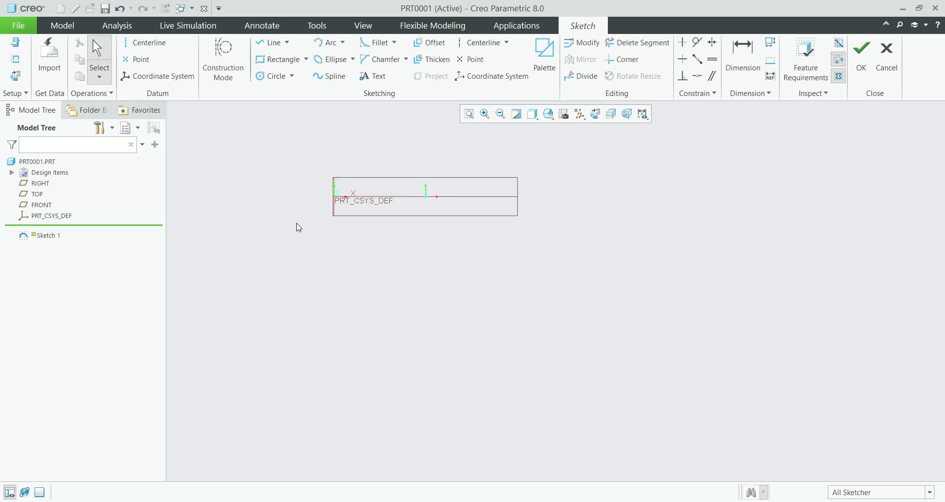
{"action": "scroll", "coordinate": [351, 227], "scroll_direction": "down", "scroll_amount": 1}
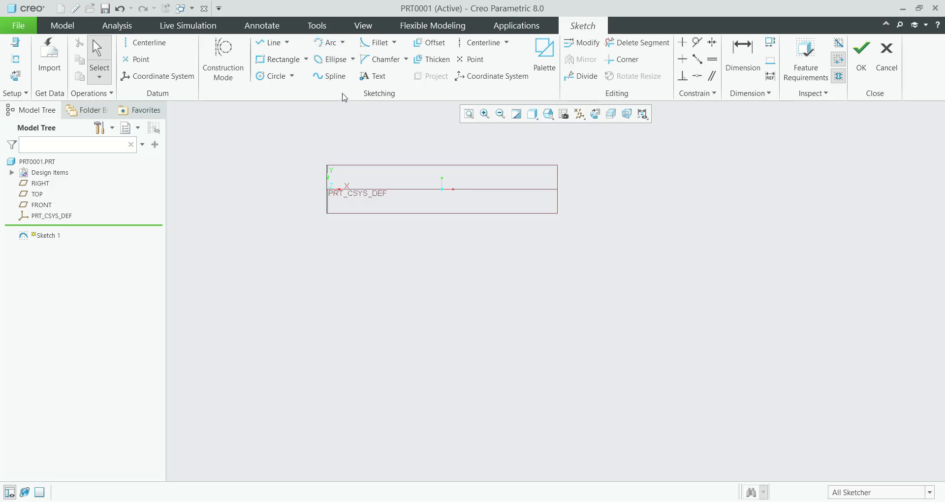
{"action": "left_click", "coordinate": [288, 43]}
{"action": "left_click", "coordinate": [306, 60]}
{"action": "left_click", "coordinate": [293, 76]}
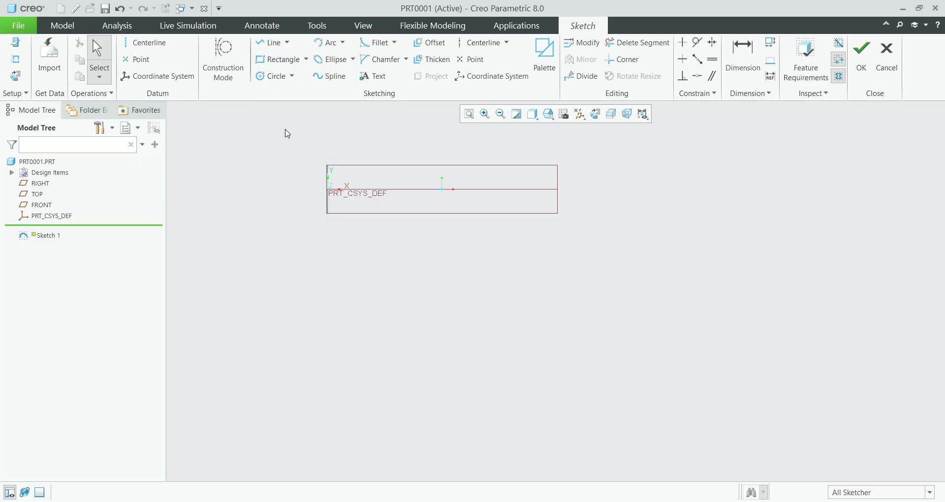